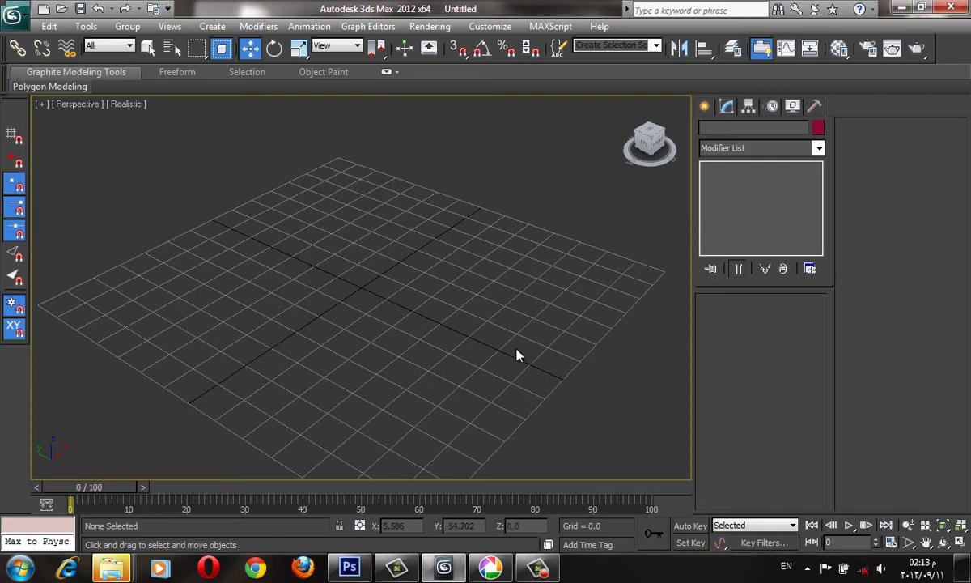
- Open and close the Material Editor without making changes
middle_drag(466, 347, 481, 347)
key(m)
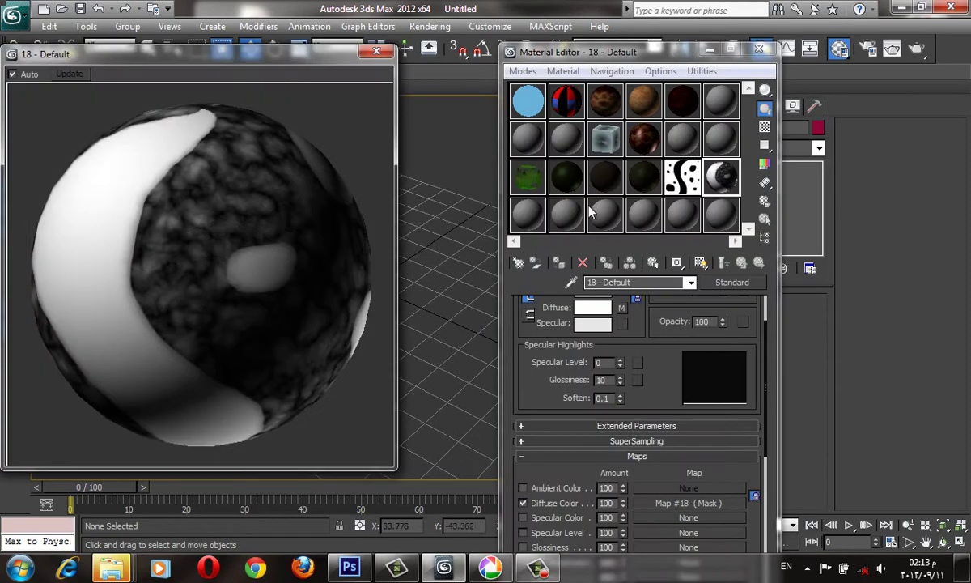
click(376, 54)
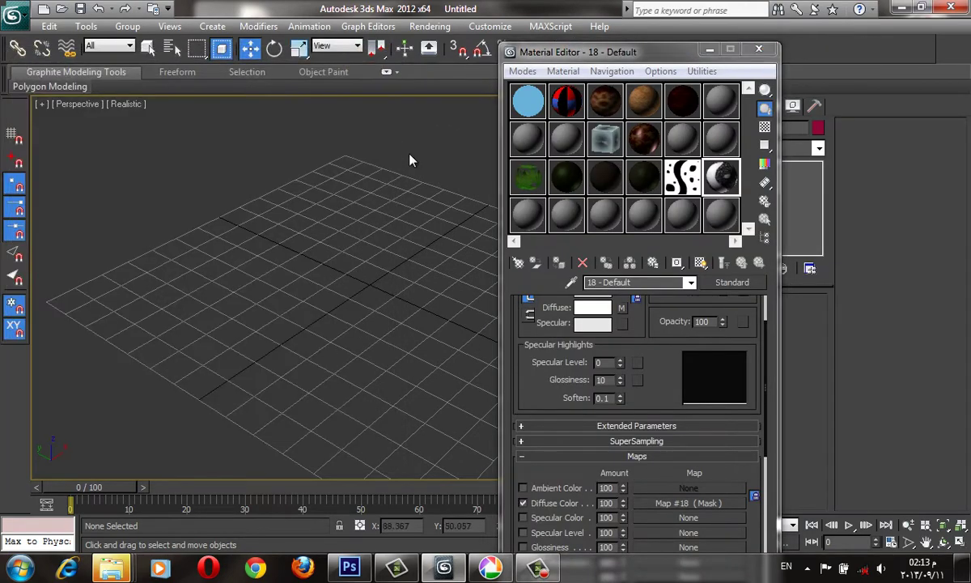
click(760, 49)
- Draw a large Plane primitive across the perspective grid
click(704, 106)
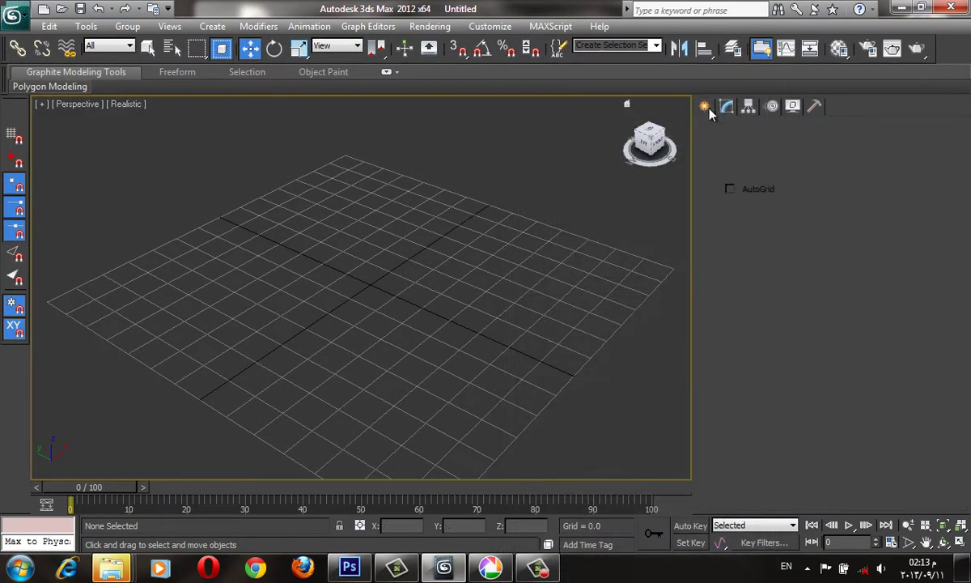
click(792, 267)
scroll(410, 352, up, 3)
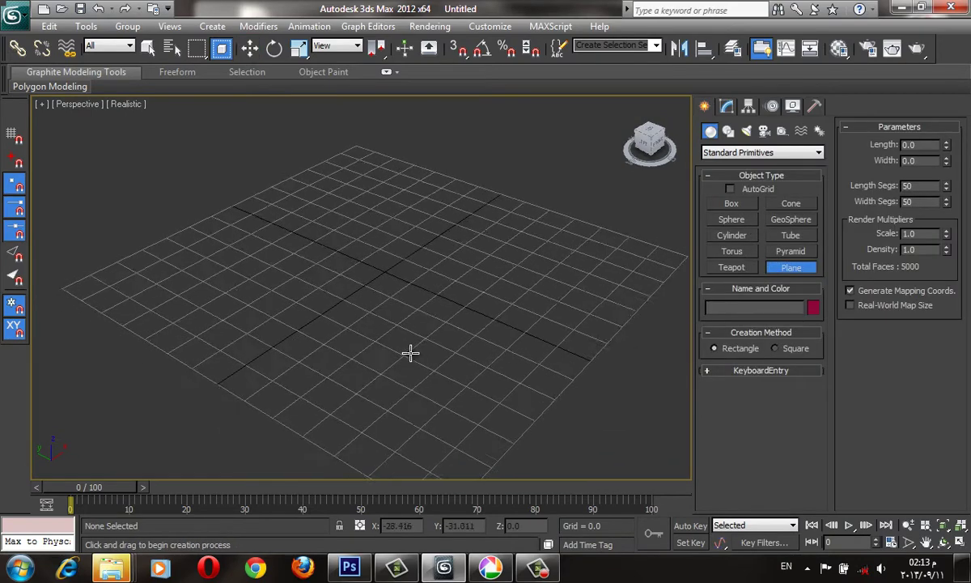
scroll(409, 352, down, 5)
drag(366, 442, 363, 220)
scroll(364, 219, up, 2)
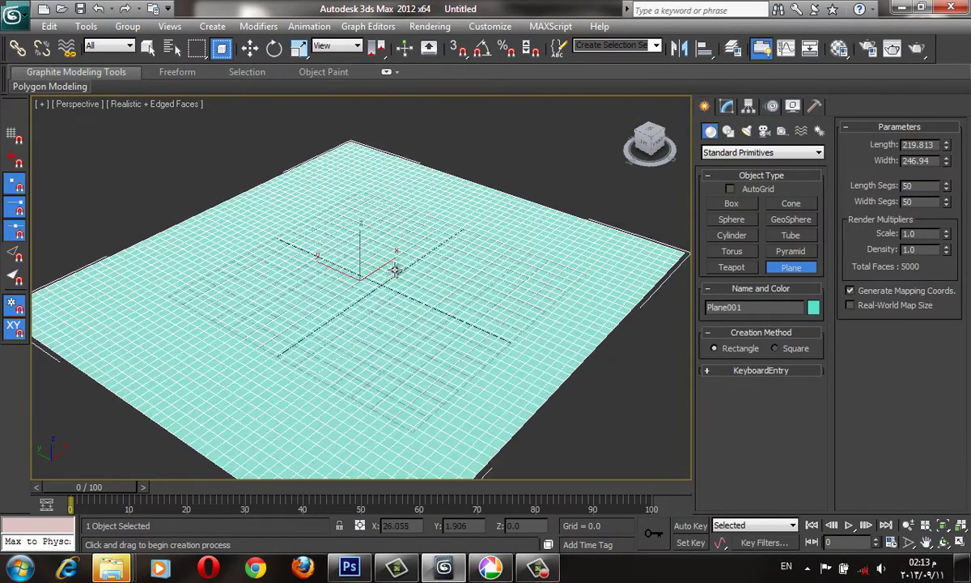
- Set the plane's Length Segs and Width Segs to 8 and bring up its quad menu
key(w)
click(726, 106)
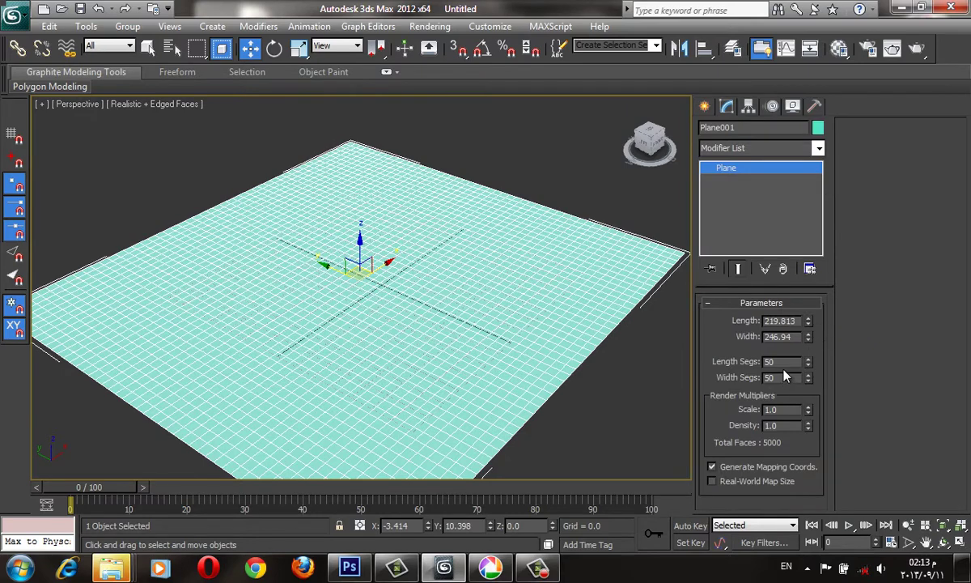
text(8)
key(Tab)
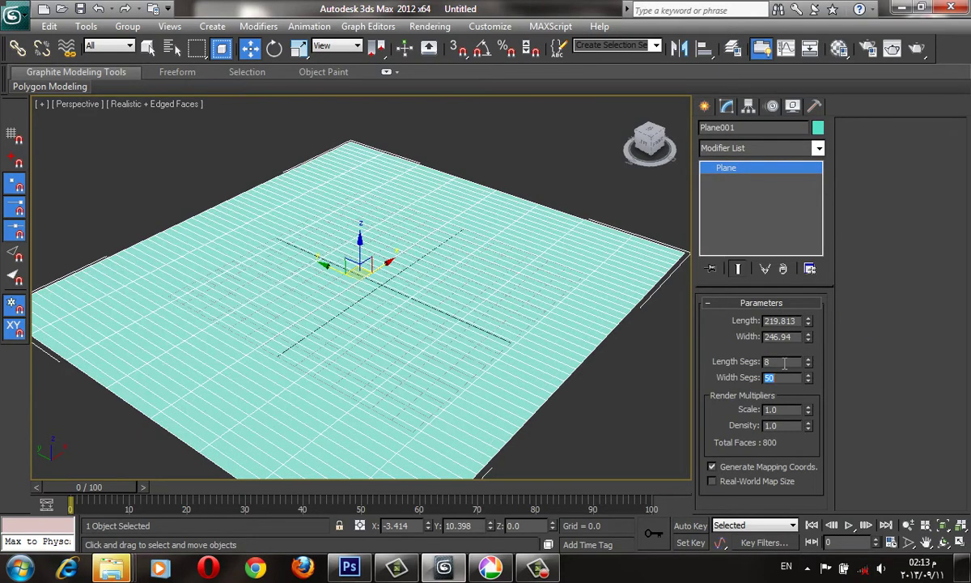
text(8)
key(Tab)
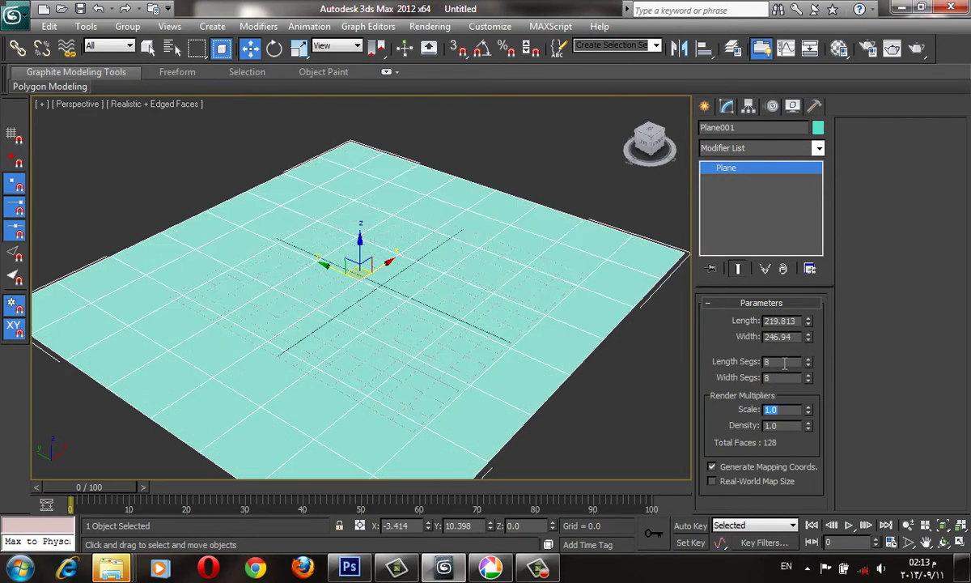
mouse_move(40, 237)
alt+middle_down()
mouse_move(278, 310)
mouse_move(332, 308)
mouse_move(331, 298)
alt+middle_up()
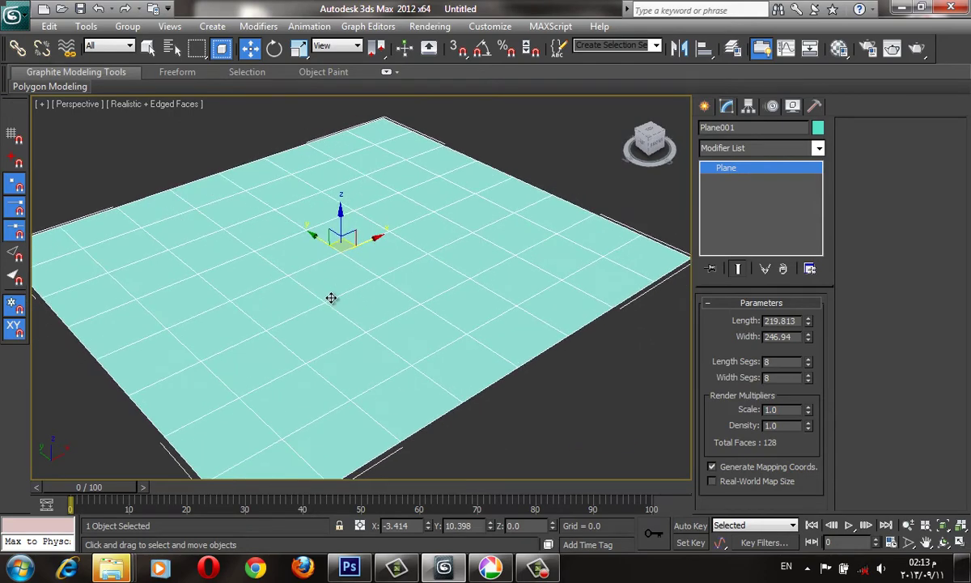
right_click(356, 283)
- Convert the plane to an Editable Poly instead of an Editable Mesh
click(544, 426)
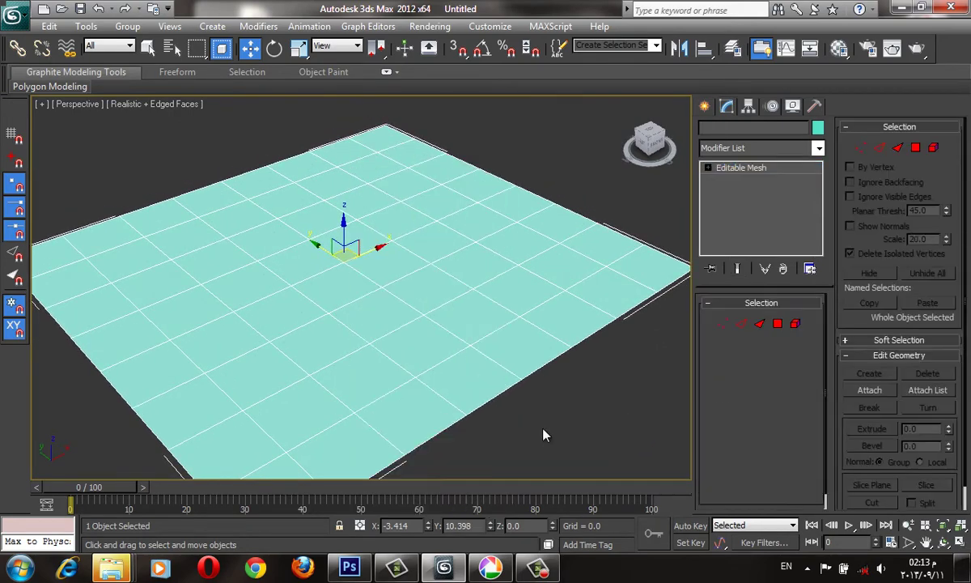
key(ctrl+z)
right_click(490, 279)
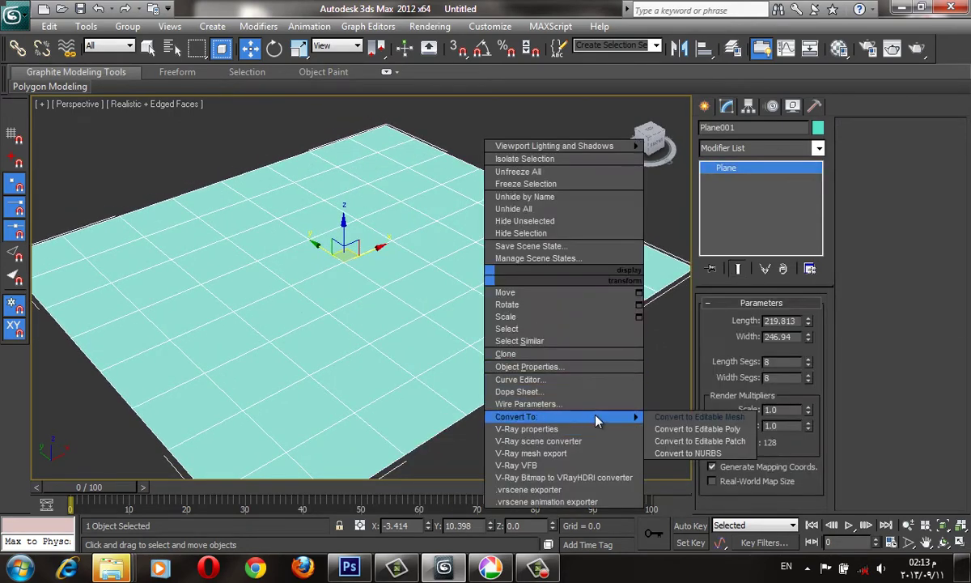
click(698, 428)
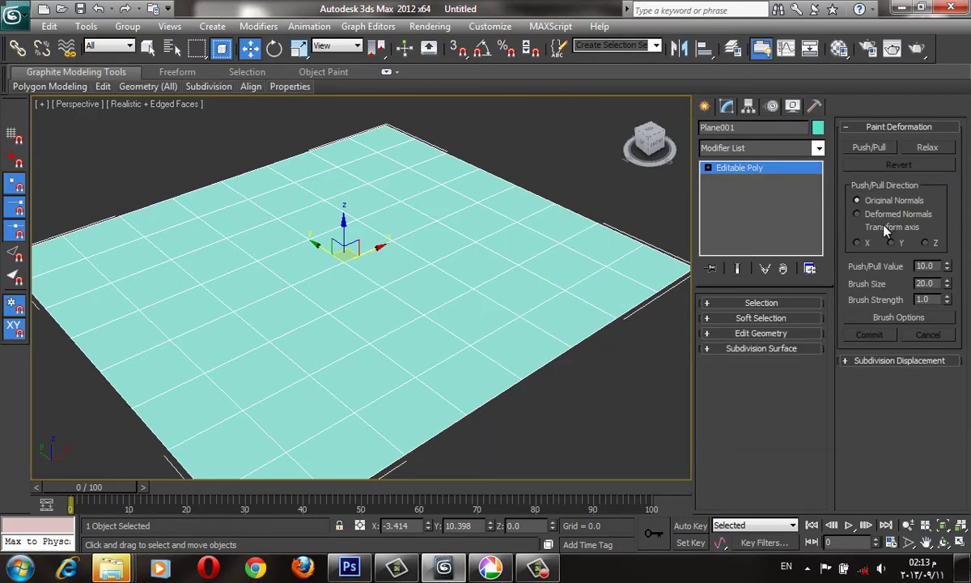
- In Polygon mode, select the first strips of inner tiles along the front and left
key(4)
click(264, 368)
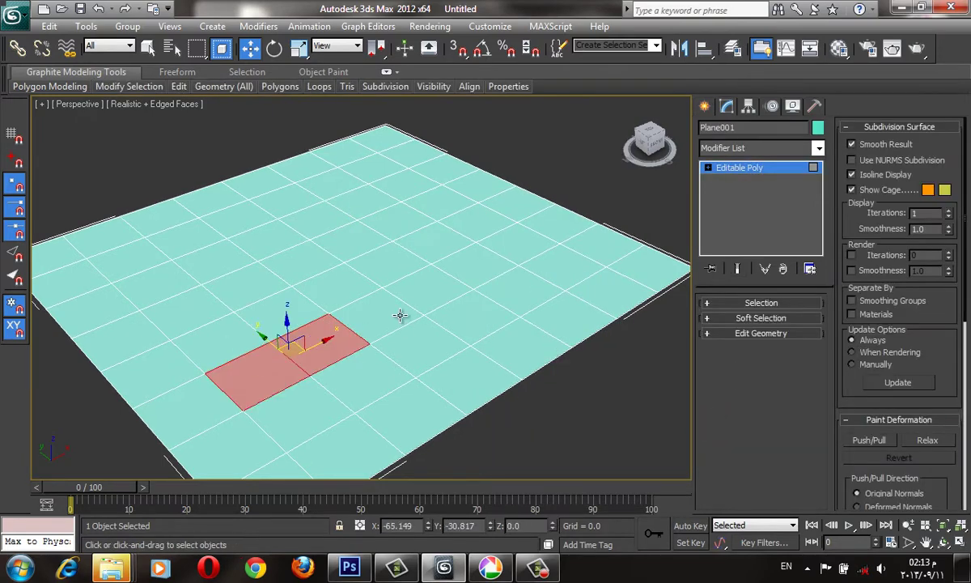
ctrl+click(380, 312)
ctrl+click(433, 279)
ctrl+click(477, 255)
ctrl+click(425, 231)
ctrl+click(368, 207)
ctrl+click(329, 221)
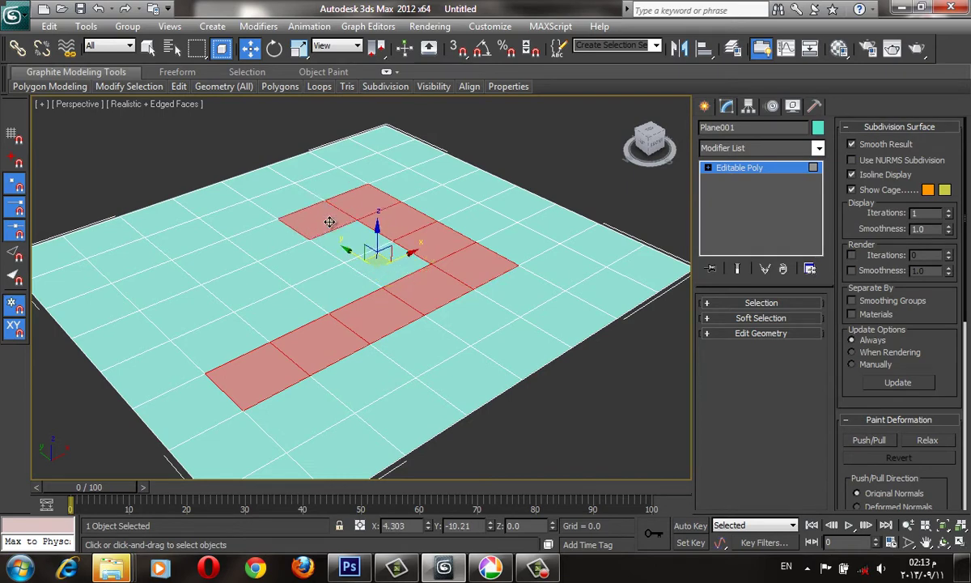
ctrl+click(263, 229)
ctrl+click(202, 245)
ctrl+click(149, 267)
- Add the remaining inner tiles so the whole block inside the one-tile border is selected
ctrl+click(207, 320)
ctrl+click(230, 269)
ctrl+click(292, 267)
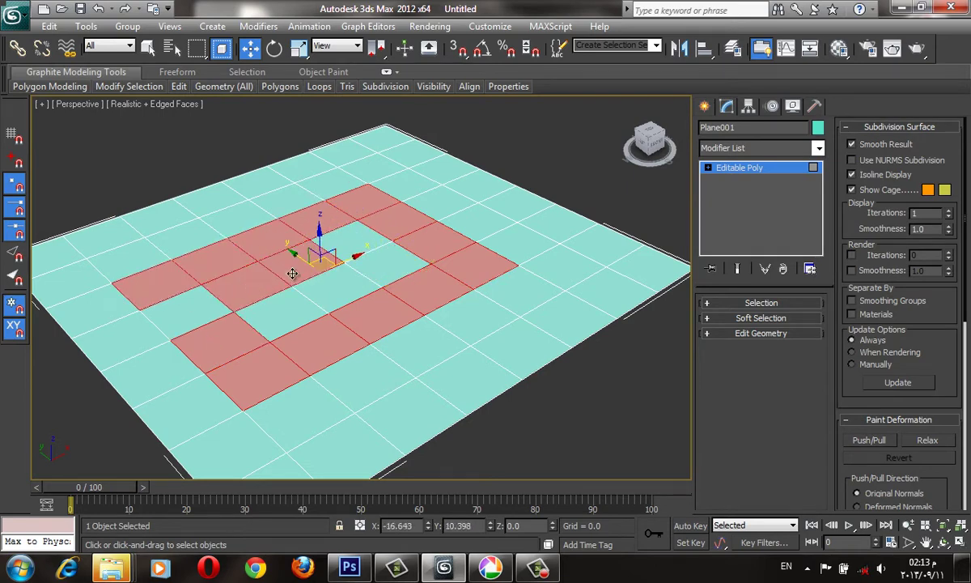
ctrl+click(336, 292)
ctrl+click(374, 267)
ctrl+click(364, 257)
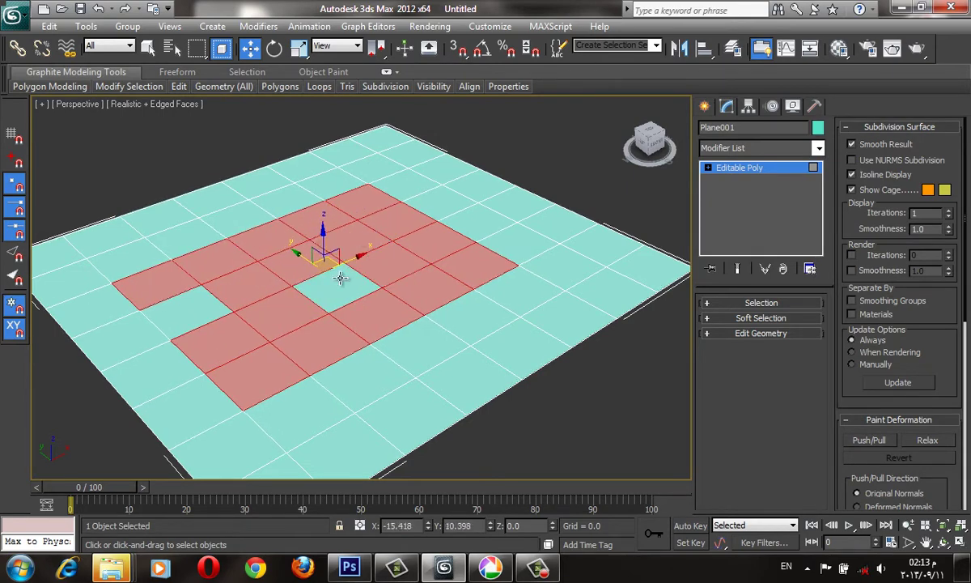
ctrl+click(336, 279)
ctrl+click(174, 293)
scroll(298, 296, up, 3)
scroll(299, 296, down, 2)
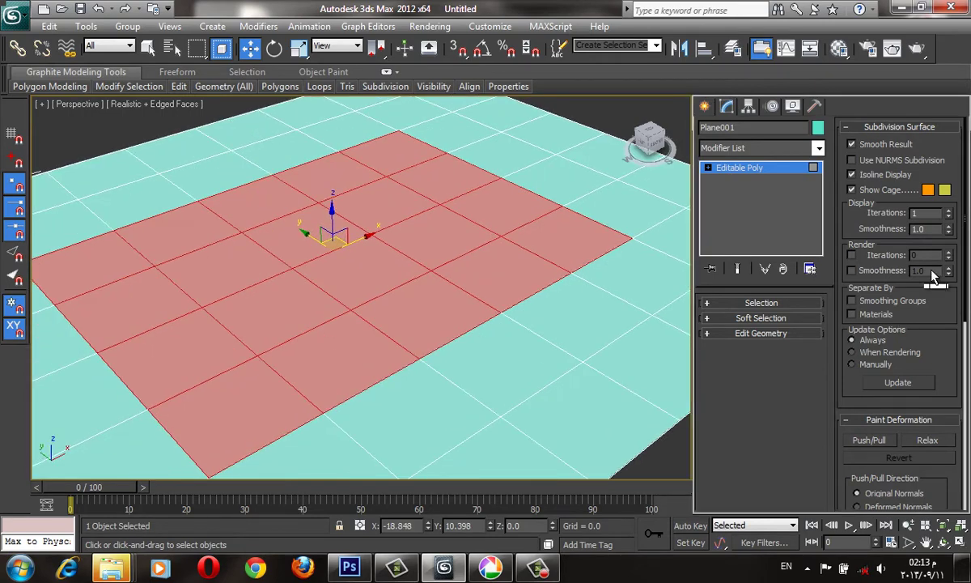
- Inset the selected tiles to leave a narrow rim, then extrude them down into a pool pit
drag(894, 126, 761, 348)
drag(596, 130, 826, 119)
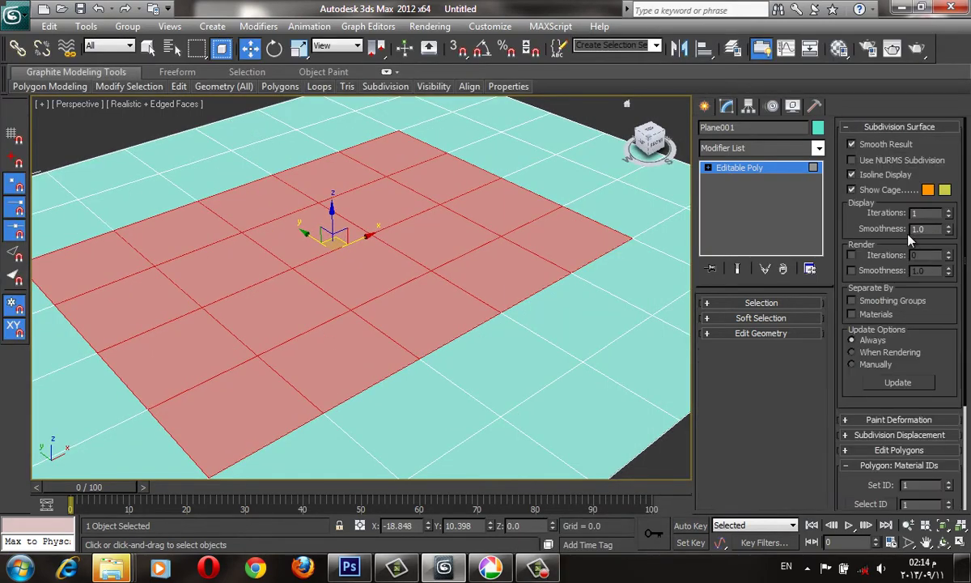
click(931, 451)
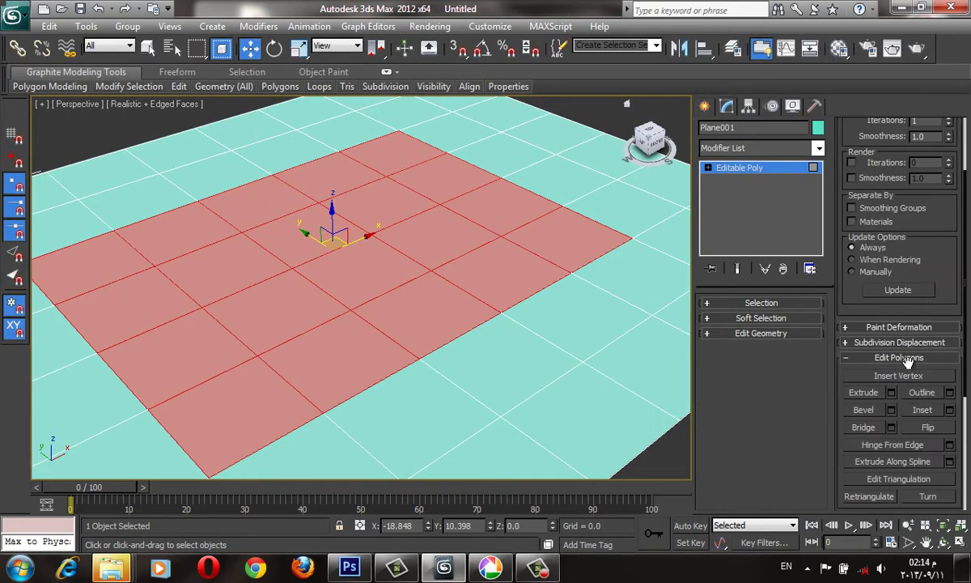
click(920, 416)
drag(509, 288, 509, 297)
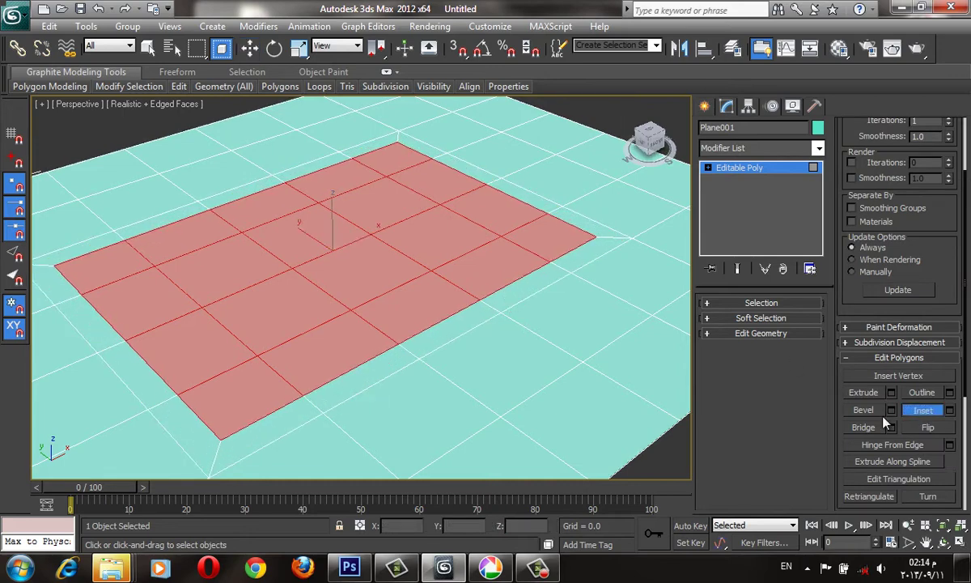
drag(441, 247, 443, 361)
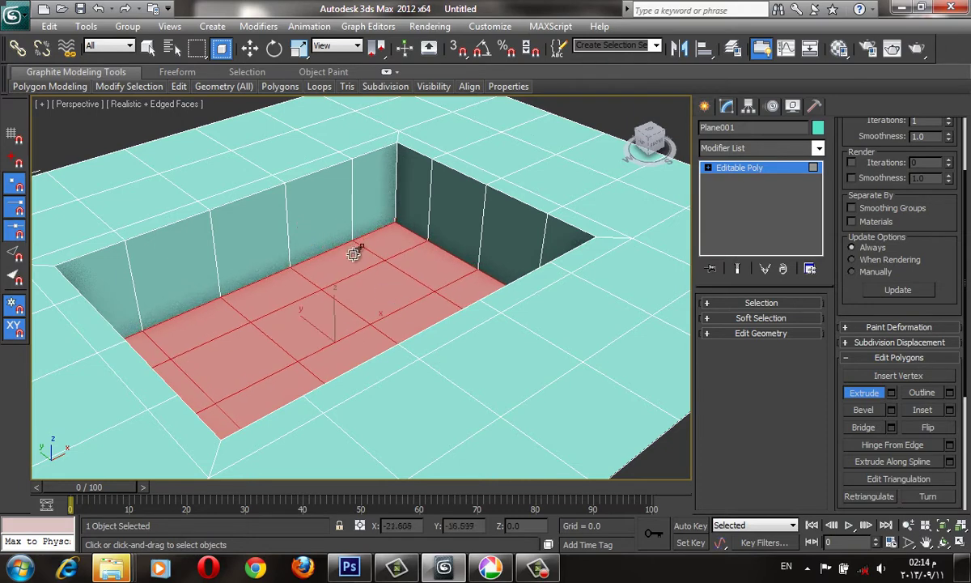
- Shift-move a copy of the pool floor up to the rim as a separate object named water
key(w)
alt+middle_drag(334, 239, 329, 261)
shift+drag(330, 261, 327, 182)
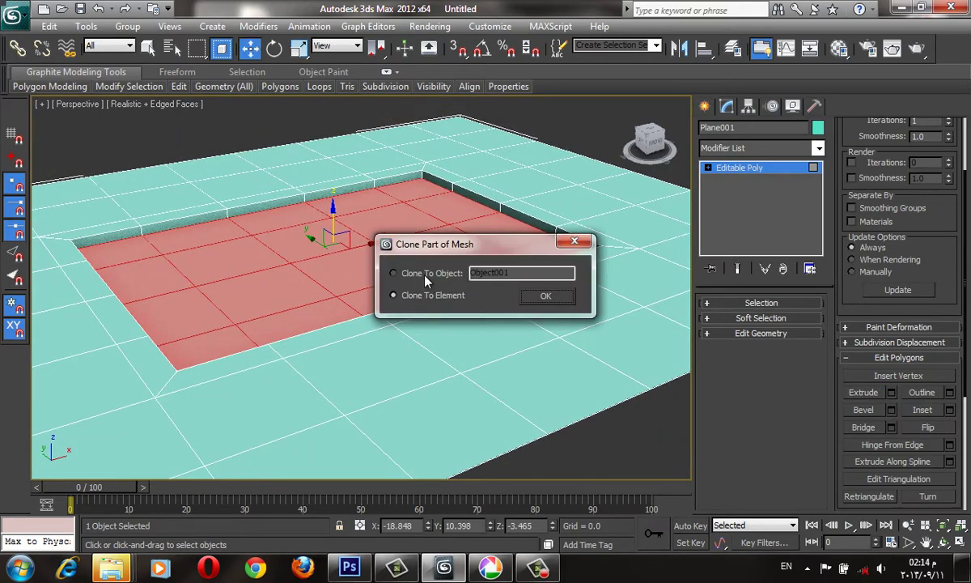
click(425, 276)
text(wate)
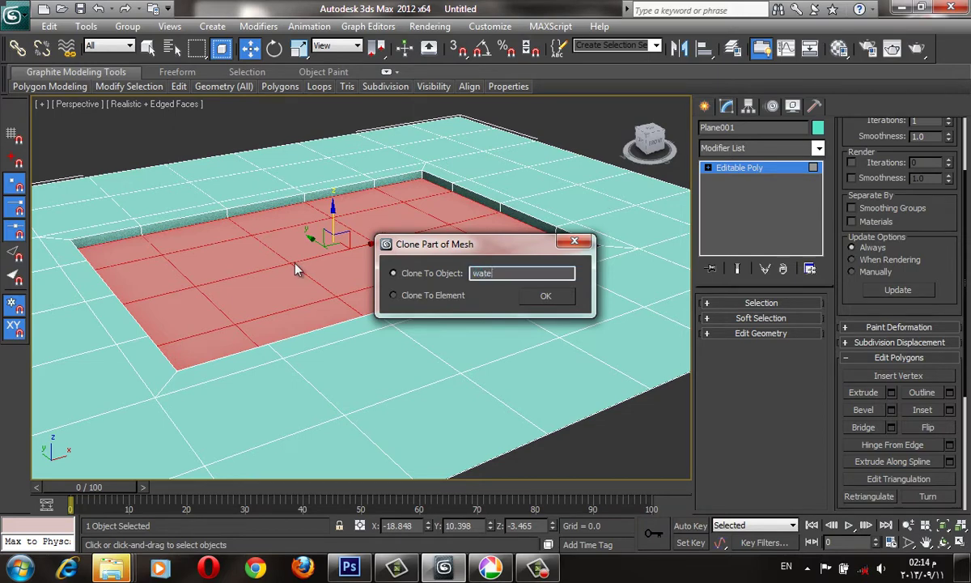
text(r)
key(Return)
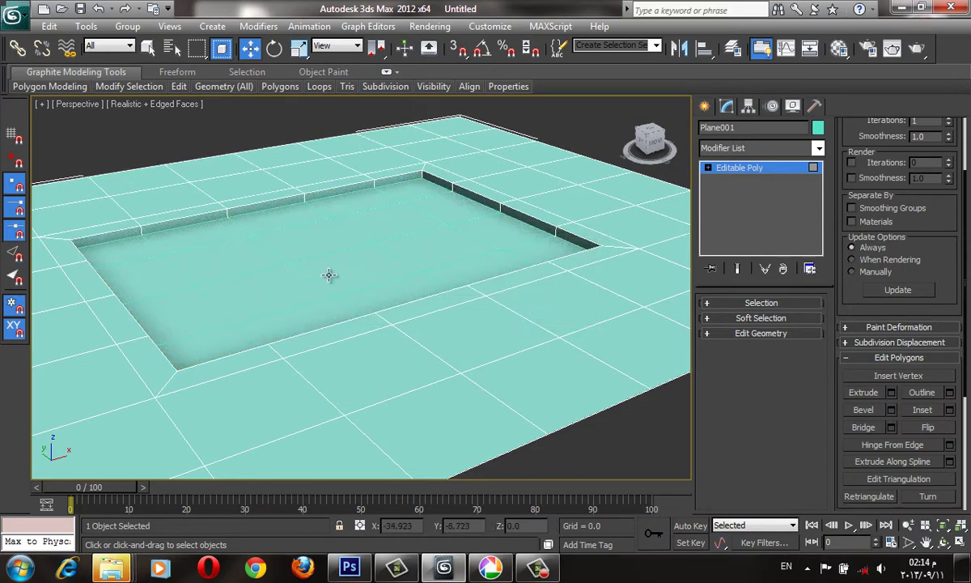
- In Edge mode and wireframe, select a ring of edges across the pool border and activate Insert Vertex
alt+middle_drag(328, 275, 399, 269)
scroll(408, 323, up, 2)
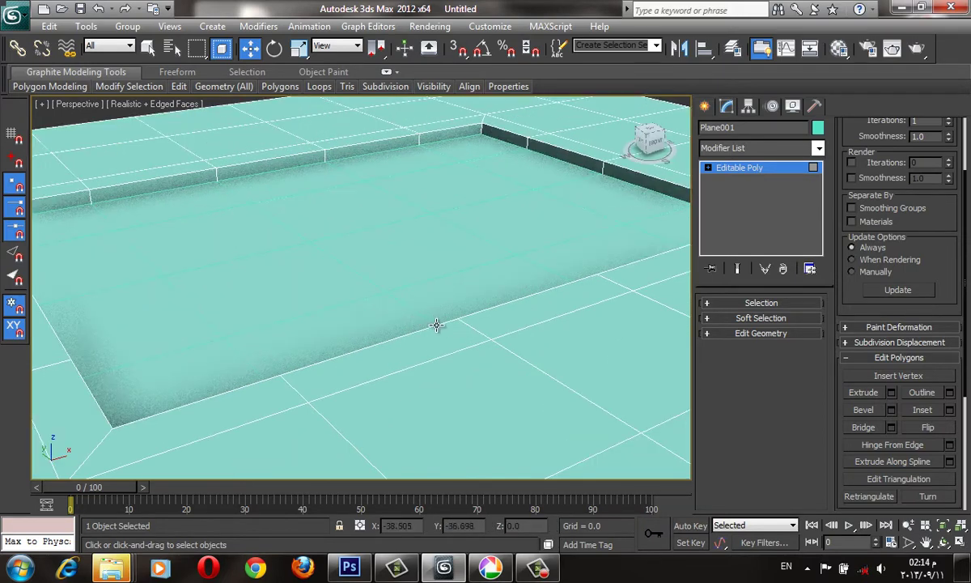
key(4)
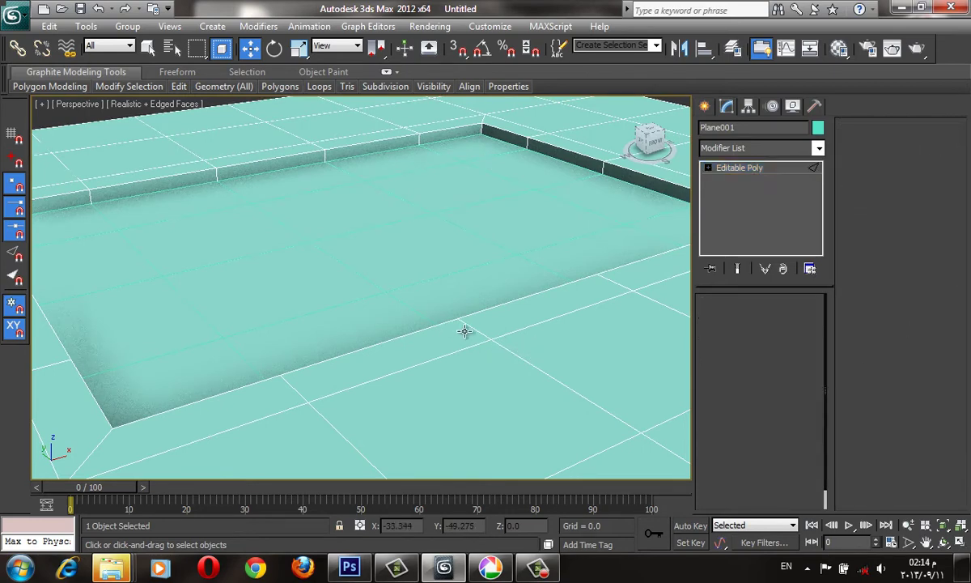
key(2)
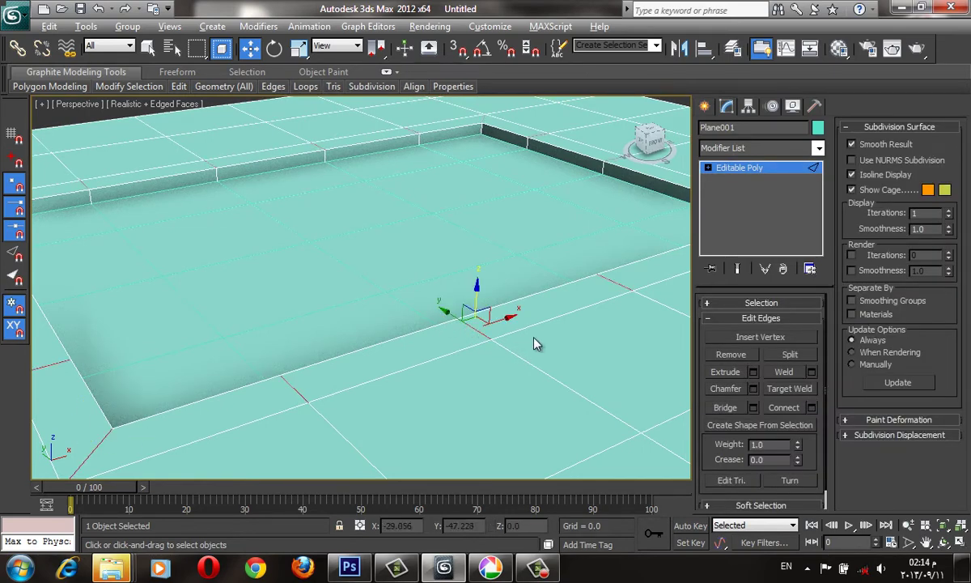
key(F3)
click(569, 142)
key(F3)
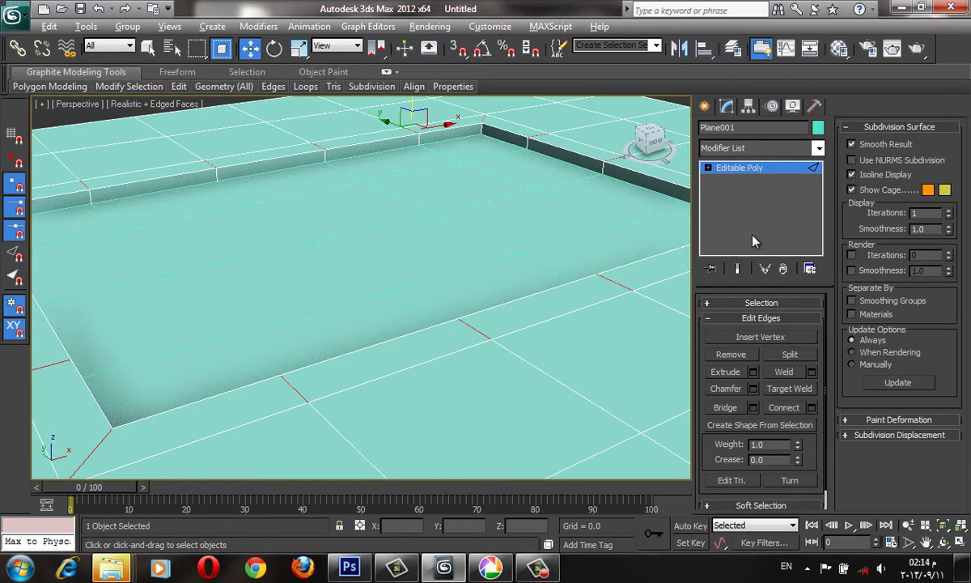
click(749, 337)
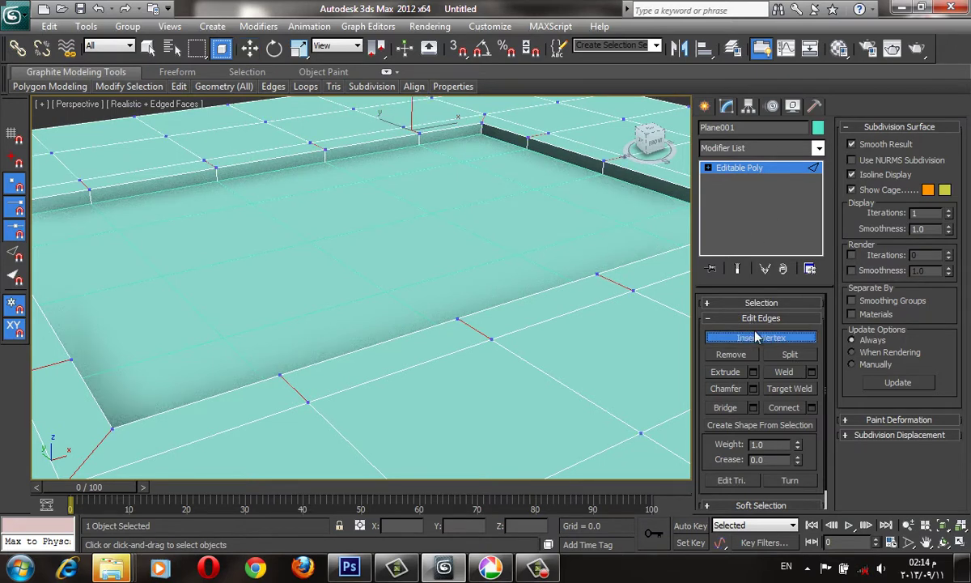
- Extrude the border polygons up about 0.77 into a low raised rim
key(w)
key(4)
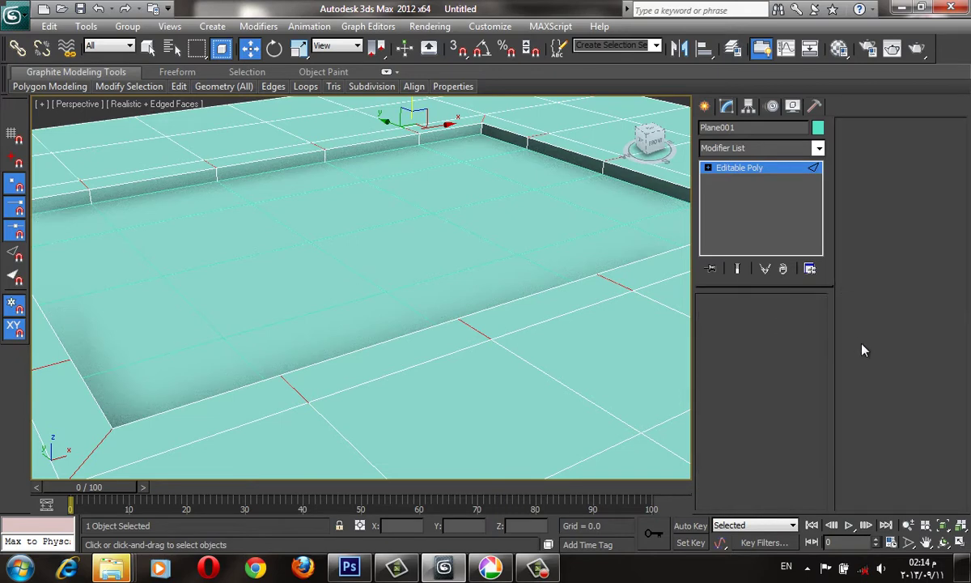
scroll(922, 389, down, 3)
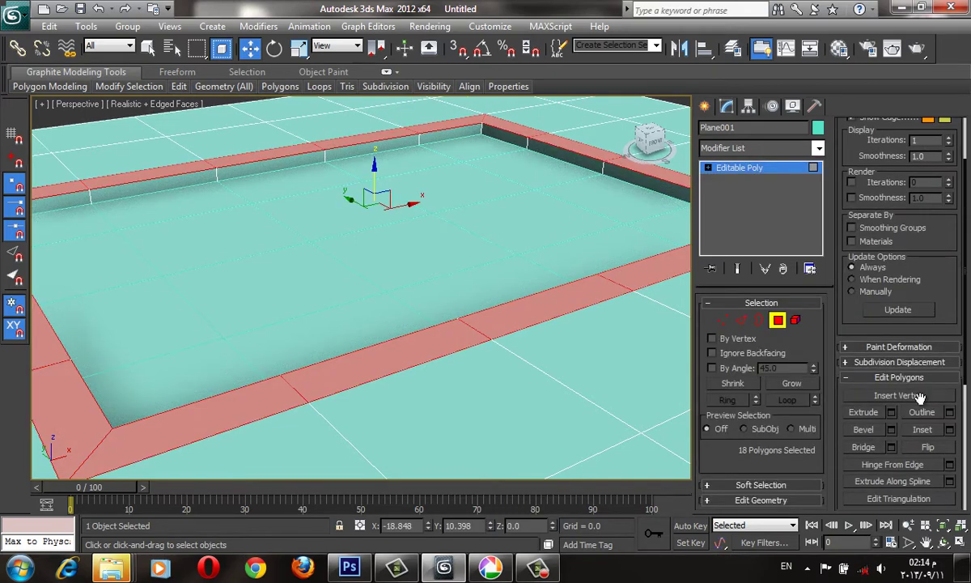
click(891, 412)
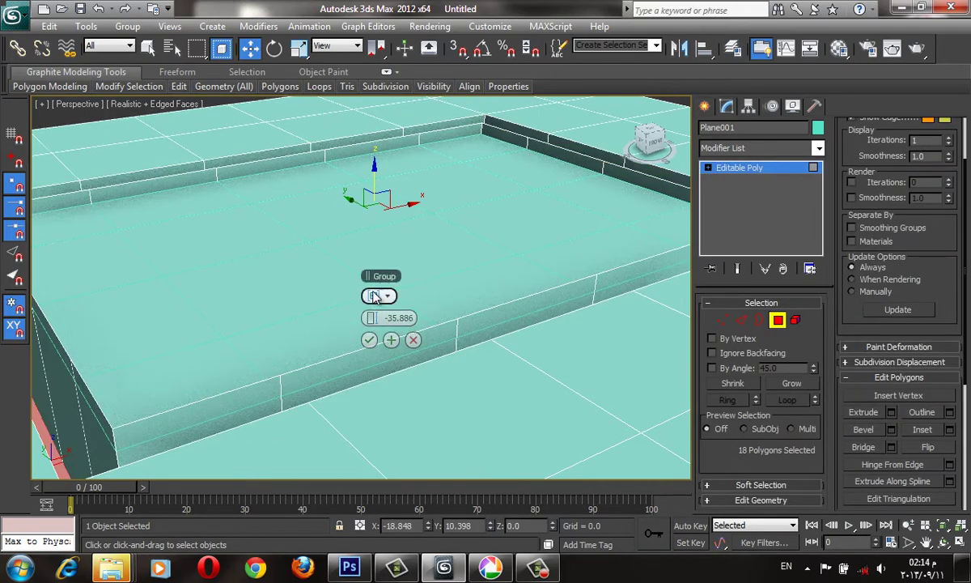
drag(370, 317, 375, 316)
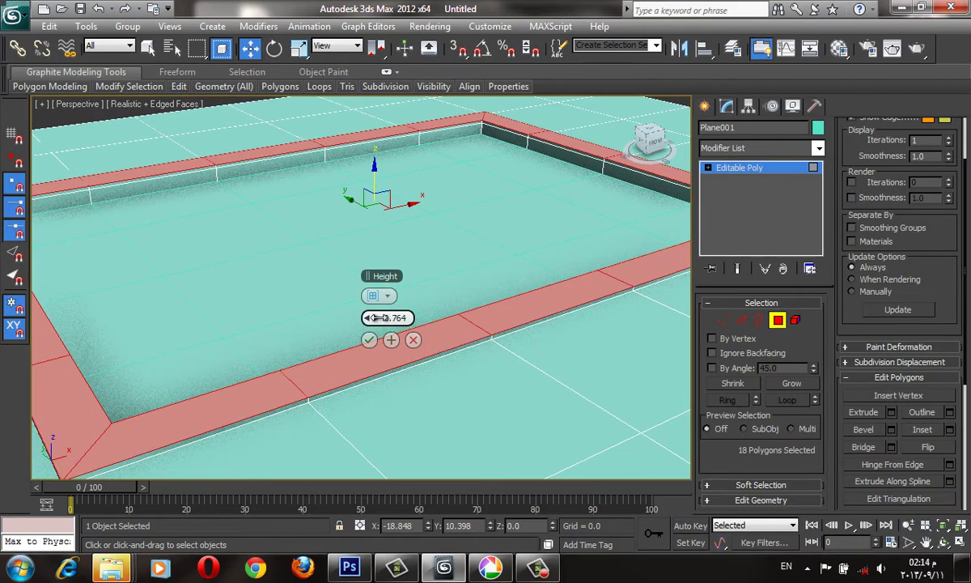
click(368, 340)
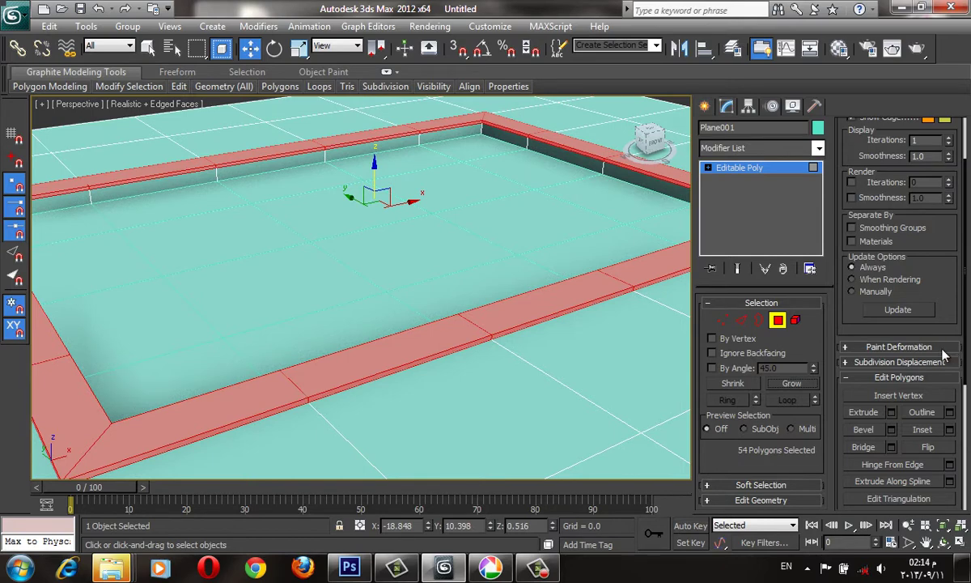
- Give the rim polygons material ID 6
scroll(933, 290, down, 2)
scroll(942, 284, down, 4)
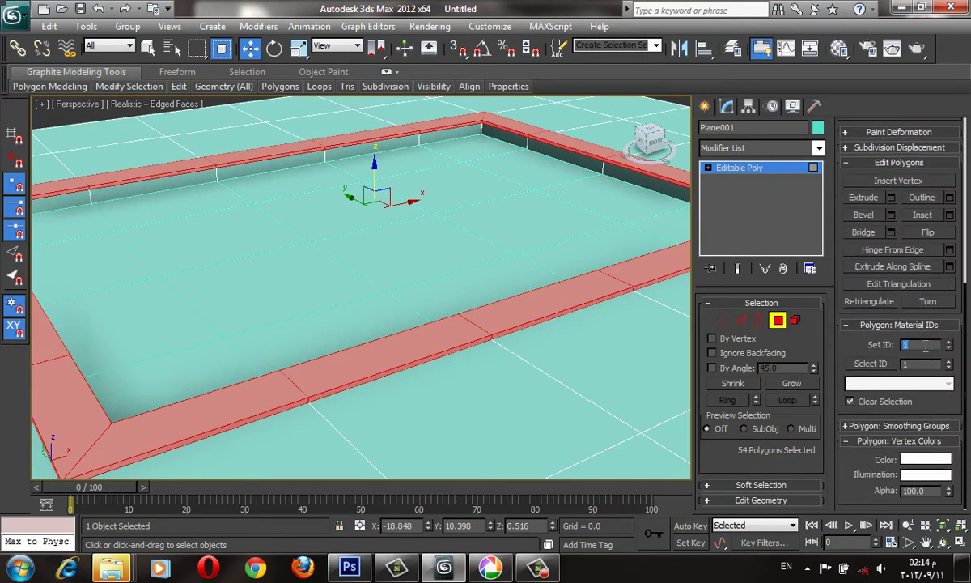
key(Return)
key(F3)
- Pick a pool-floor polygon and grow the selection across the pool interior
mouse_move(386, 247)
alt+middle_down()
mouse_move(419, 260)
mouse_move(436, 239)
alt+middle_up()
click(437, 239)
ctrl+click(376, 324)
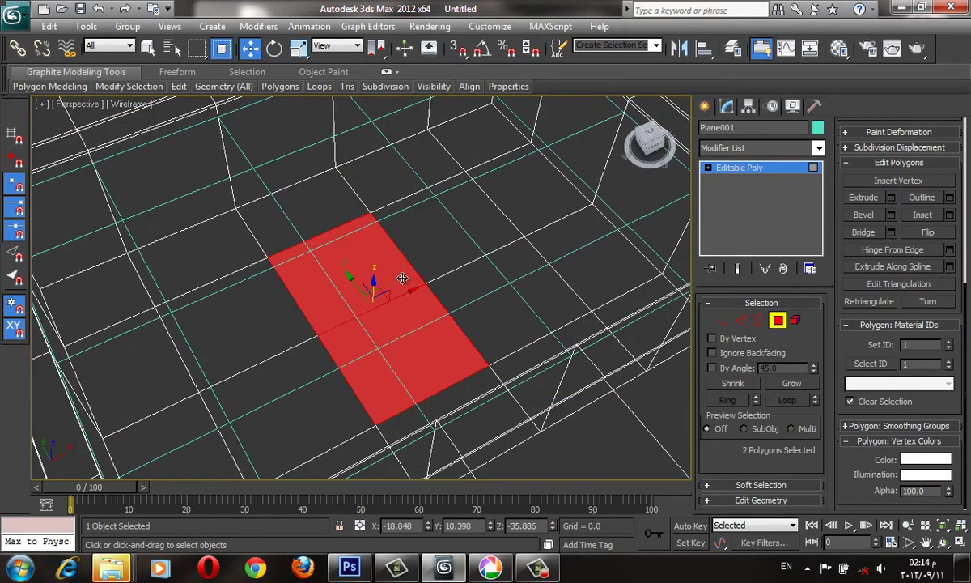
ctrl+click(481, 287)
ctrl+click(249, 461)
ctrl+click(486, 331)
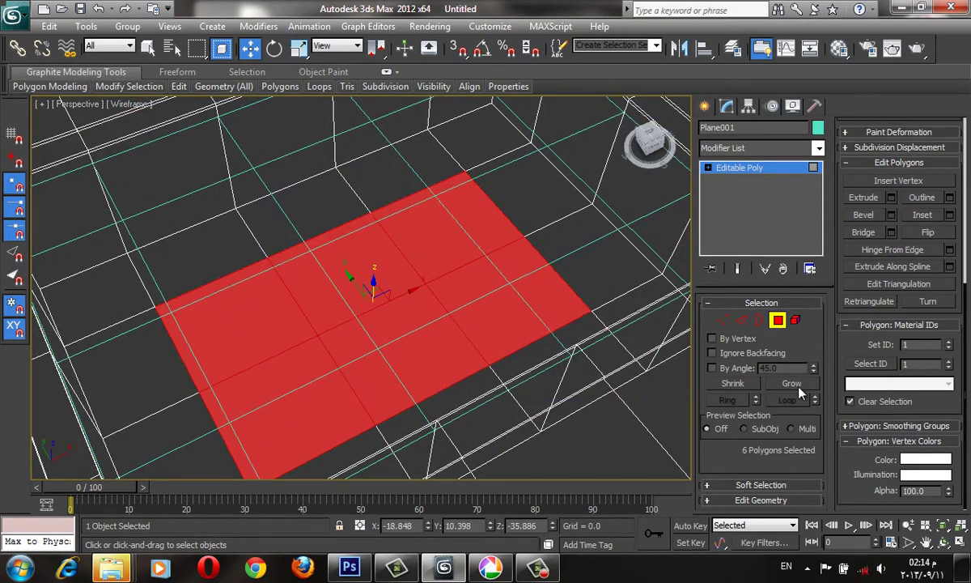
click(791, 384)
key(F3)
scroll(379, 308, down, 3)
mouse_move(380, 308)
alt+middle_down()
mouse_move(399, 266)
mouse_move(404, 272)
alt+middle_up()
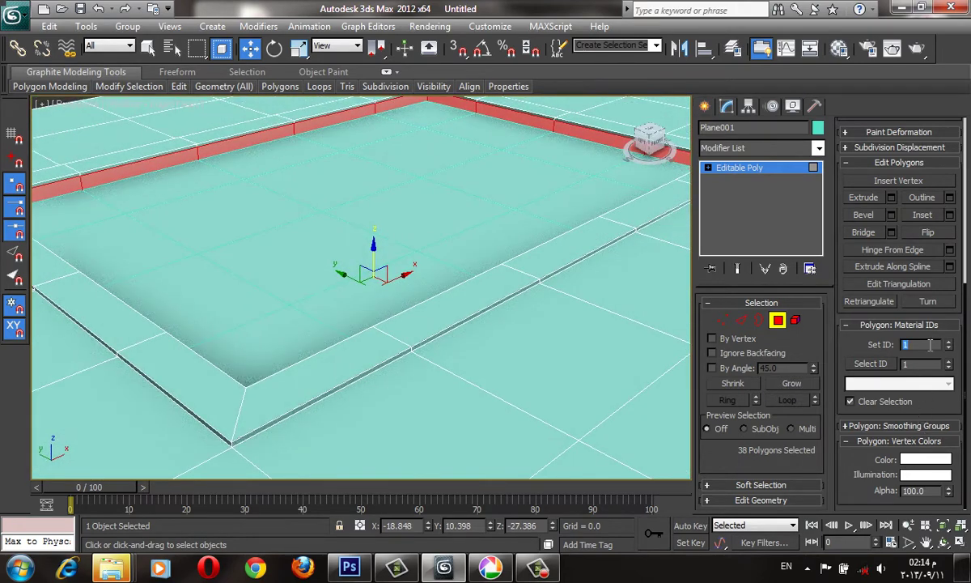
- Select all surrounding ground-tile polygons sharing material ID 1 with Select ID
click(510, 340)
click(870, 363)
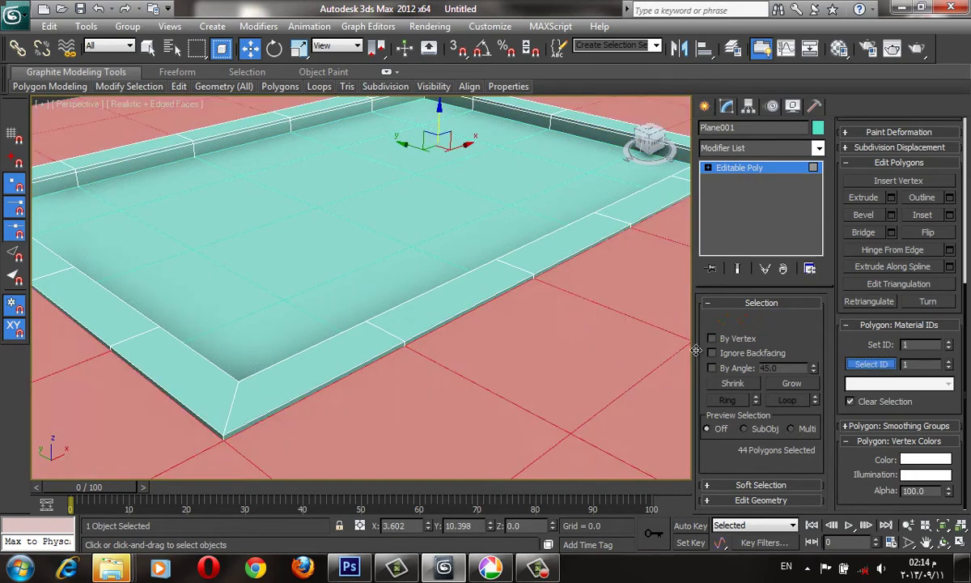
scroll(534, 352, down, 5)
scroll(532, 361, up, 3)
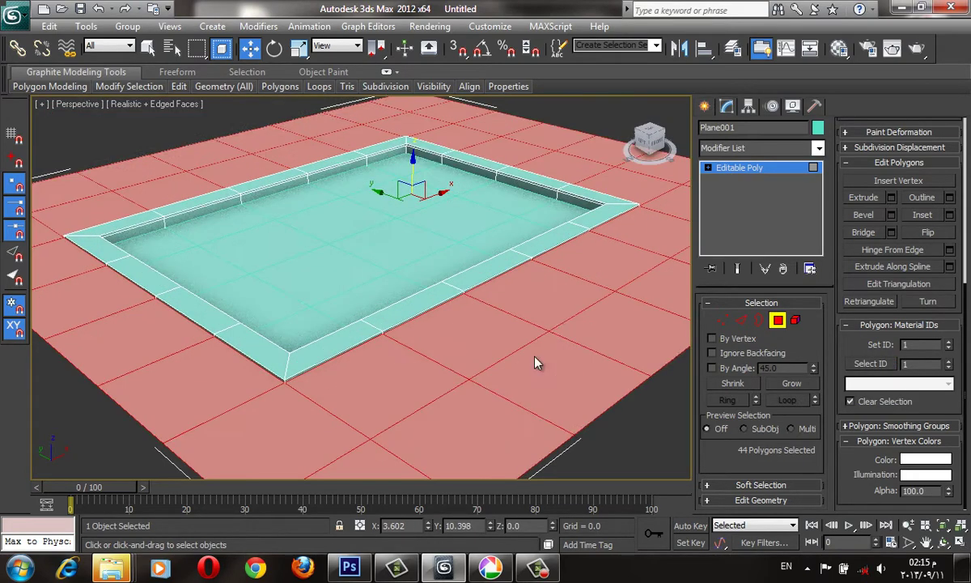
alt+middle_drag(572, 318, 621, 302)
- In the Material Editor, switch to unused slot 11 - Default and open the Diffuse Color map browser
key(m)
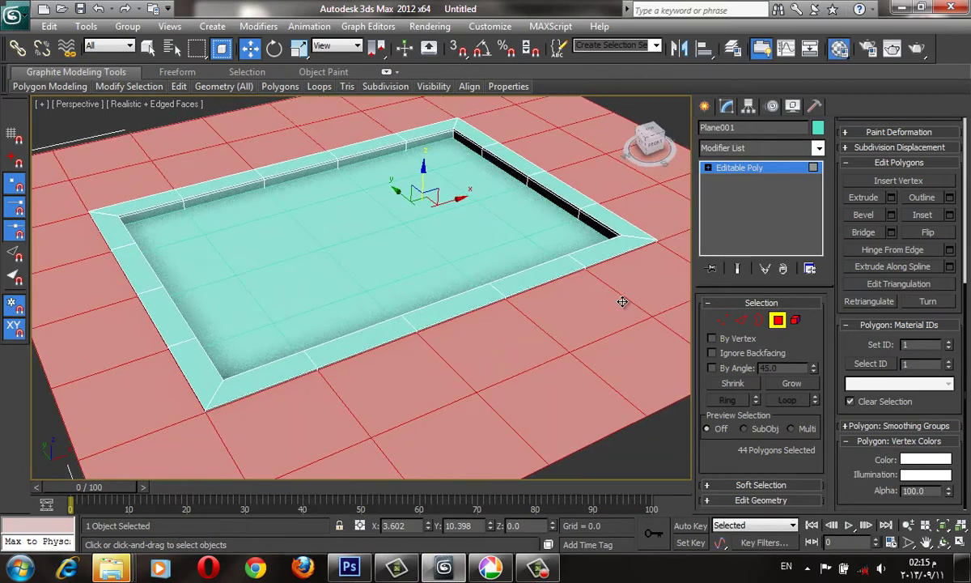
click(558, 102)
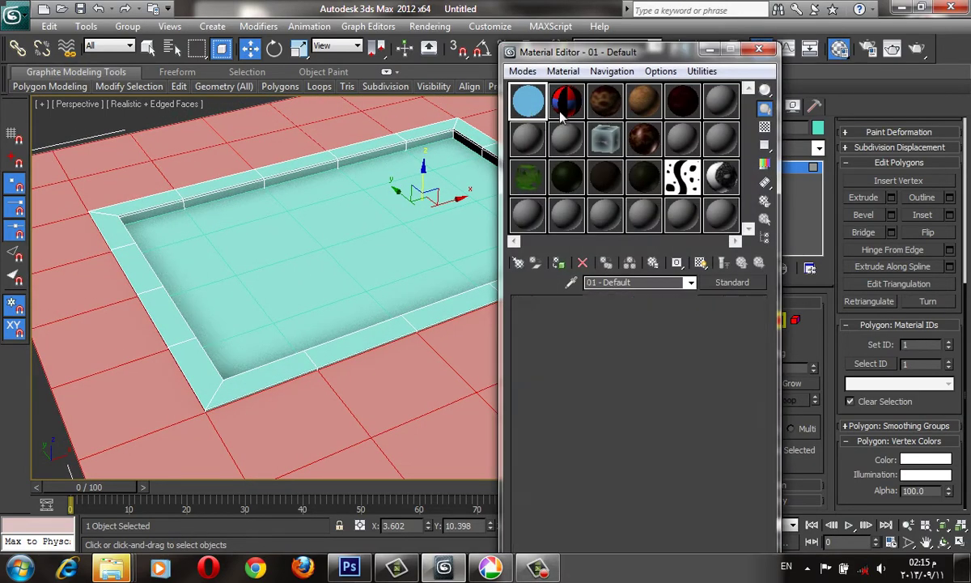
click(683, 146)
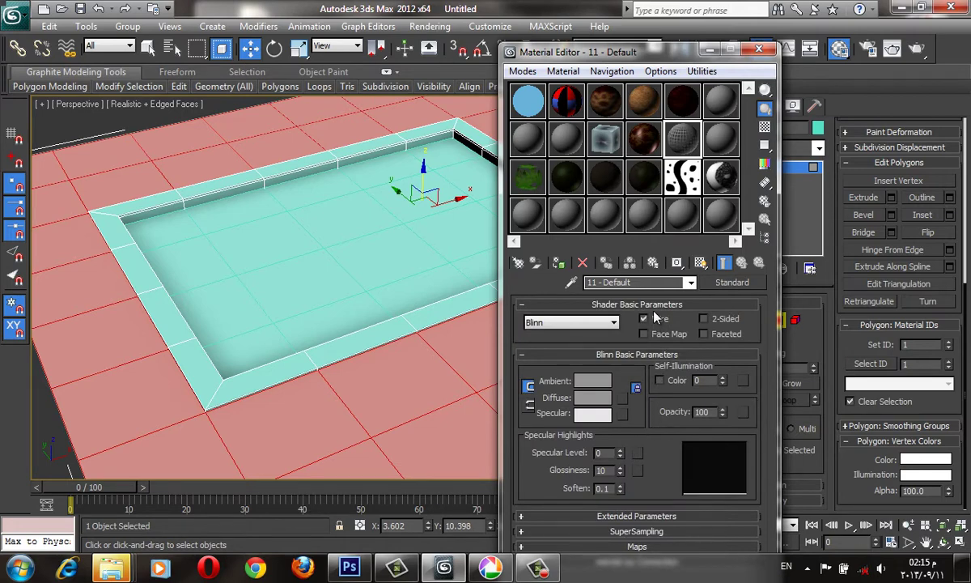
click(657, 305)
click(615, 322)
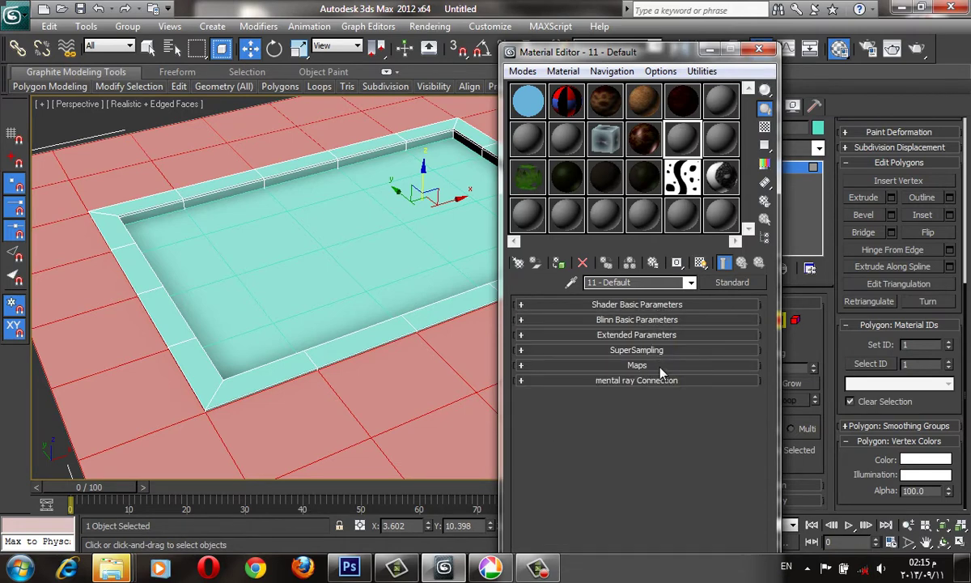
click(619, 366)
click(687, 332)
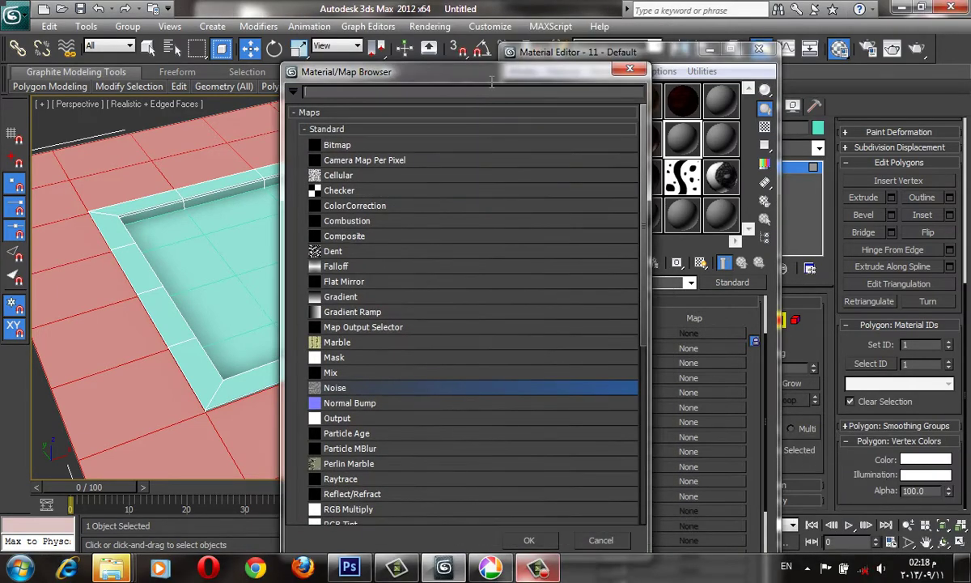
drag(491, 78, 665, 96)
- Load Finishes.Flooring.Tile.Square.Terra Cotta.jpg from ArchMat as the diffuse Bitmap
double_click(566, 164)
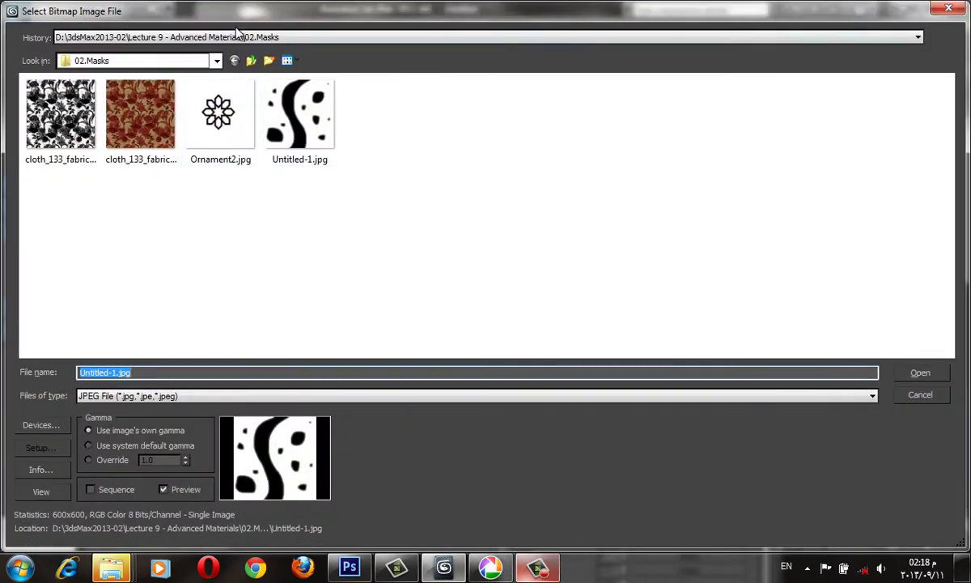
click(237, 36)
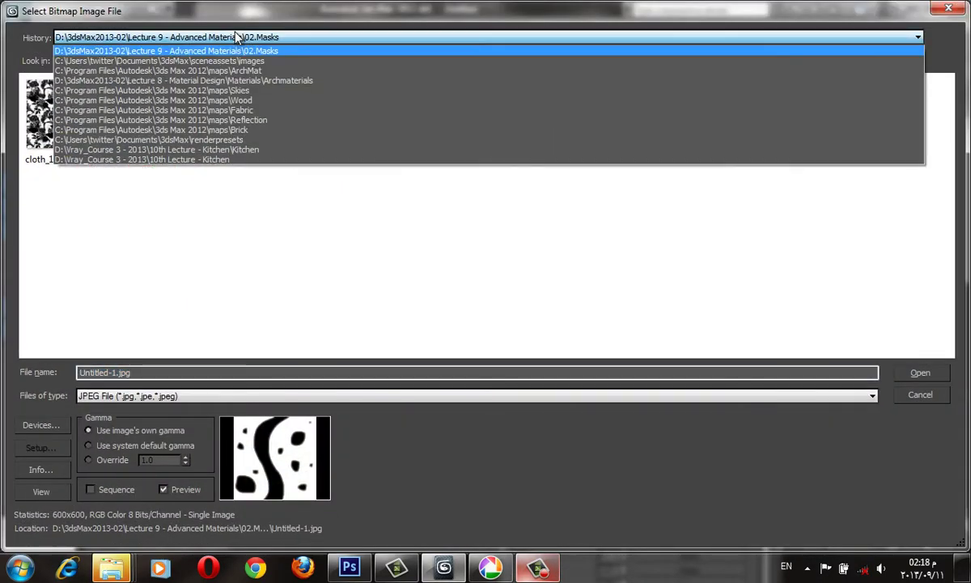
click(246, 69)
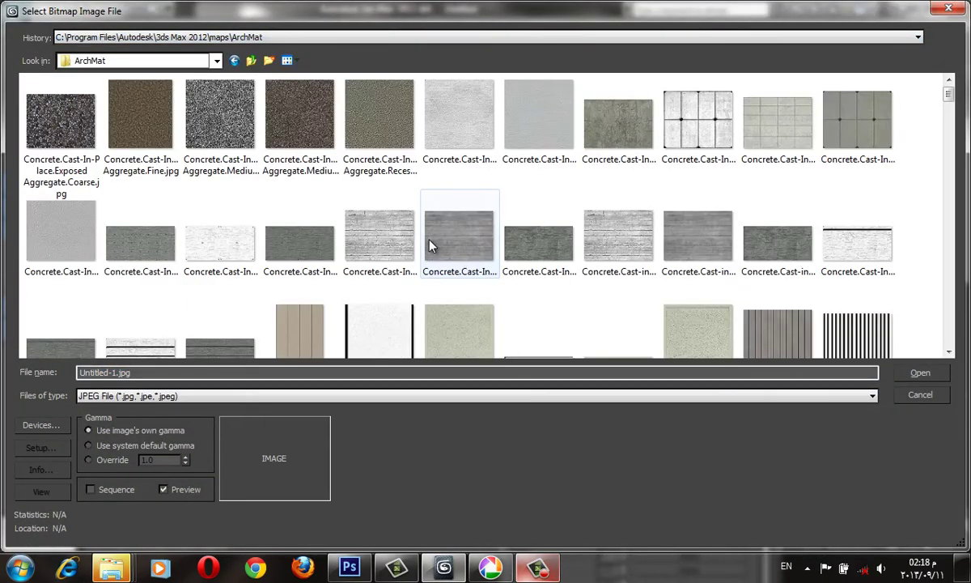
scroll(434, 247, down, 5)
scroll(429, 245, down, 2)
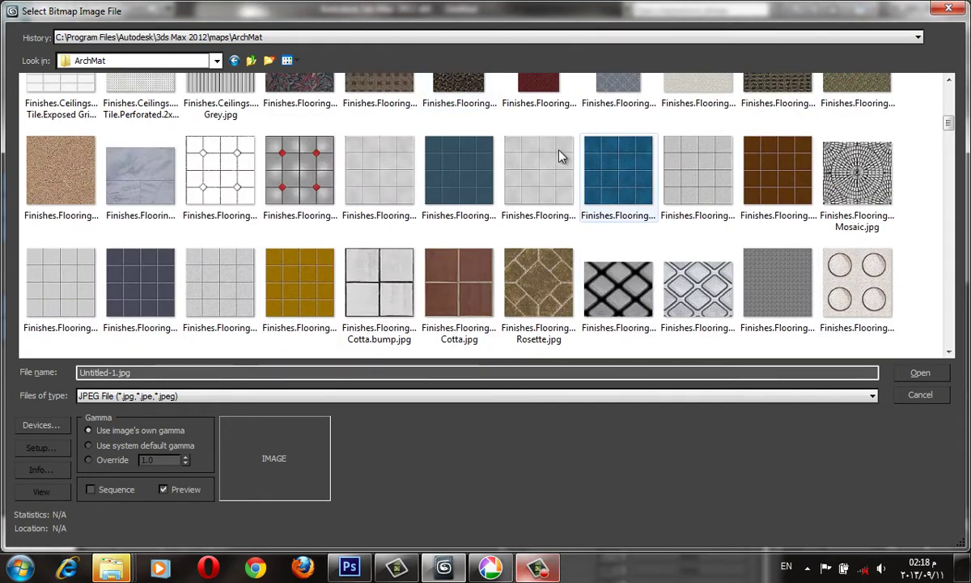
click(445, 291)
click(41, 491)
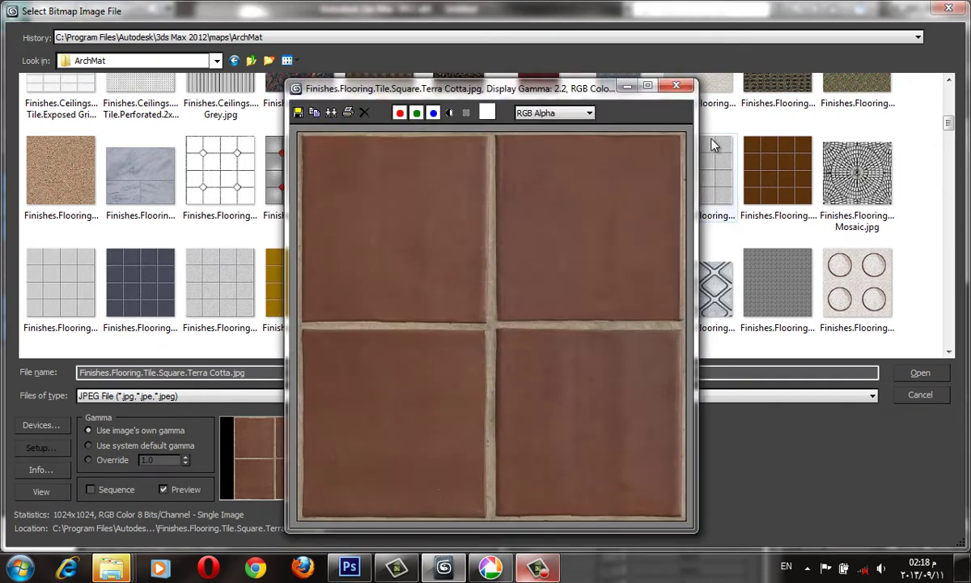
click(676, 85)
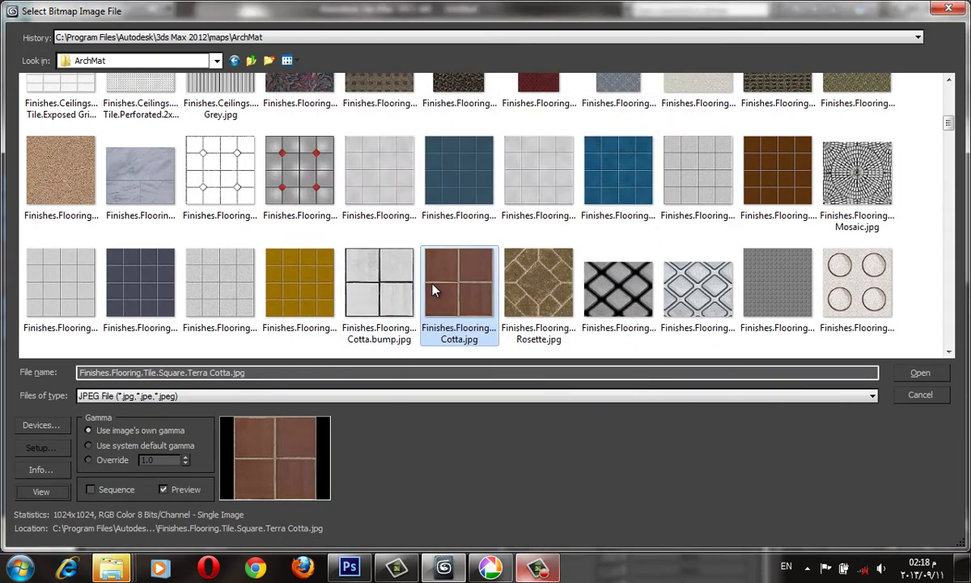
key(Return)
- Instance the Terra Cotta diffuse map into the Bump channel
click(741, 262)
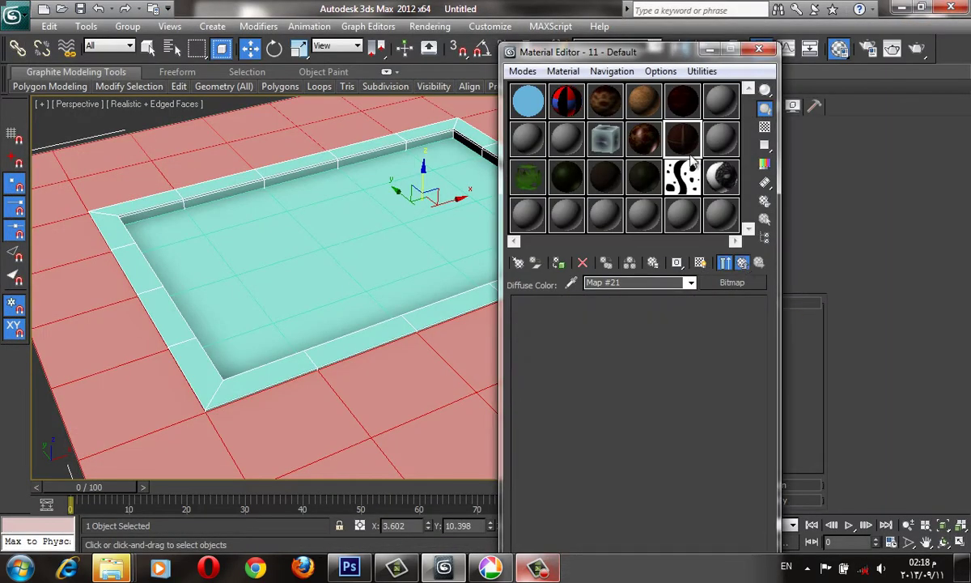
double_click(686, 139)
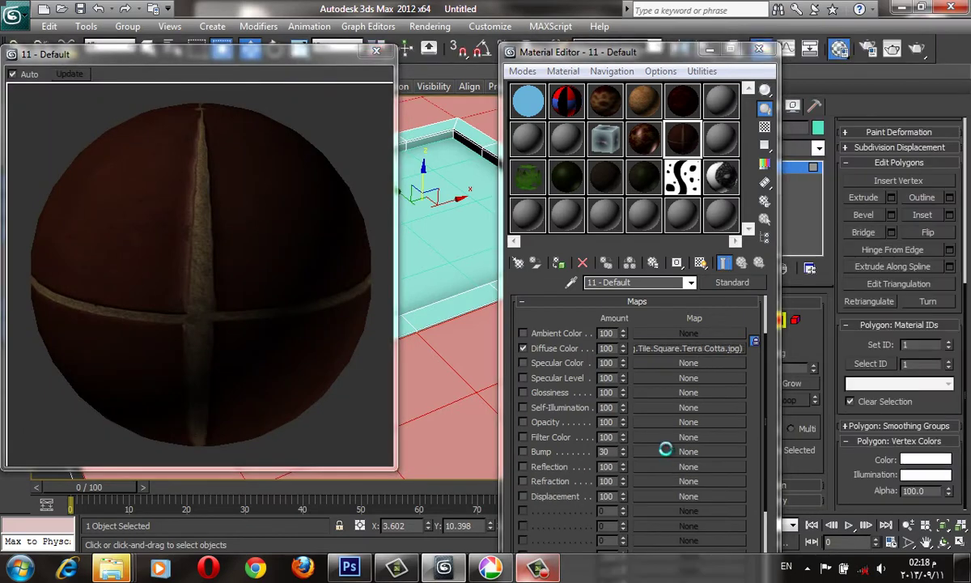
drag(688, 348, 688, 451)
click(609, 365)
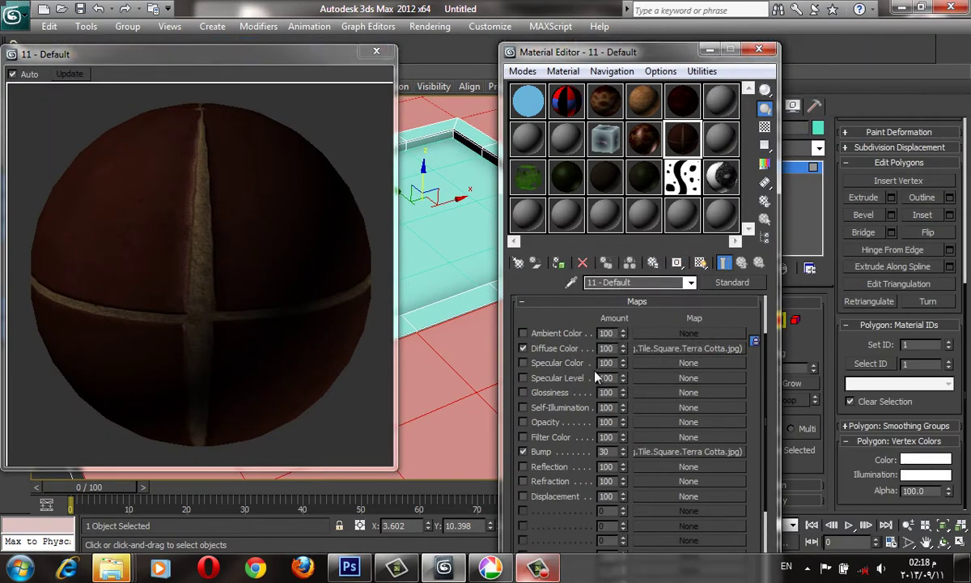
- Set the material's Specular Level to 9 and Glossiness to 17
drag(576, 338, 566, 467)
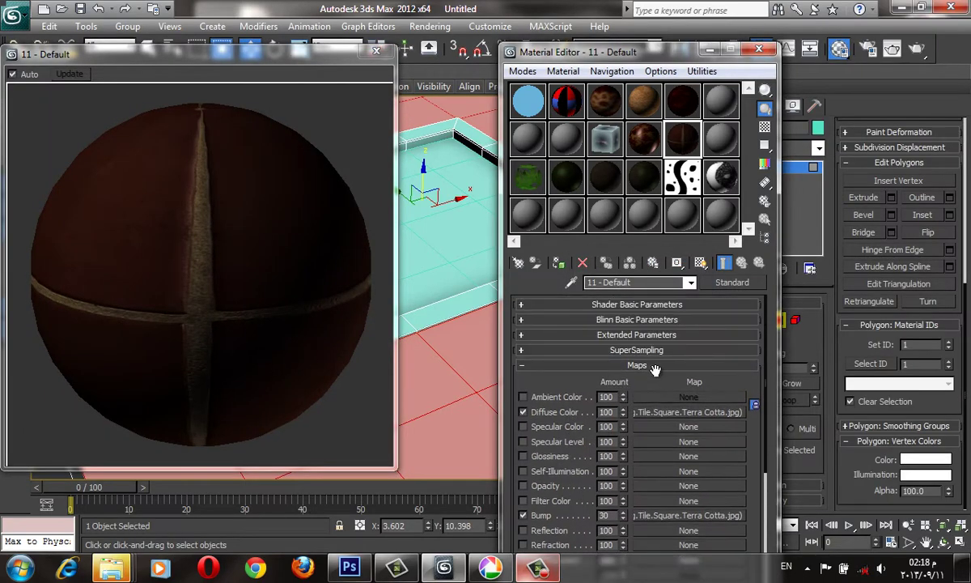
click(638, 320)
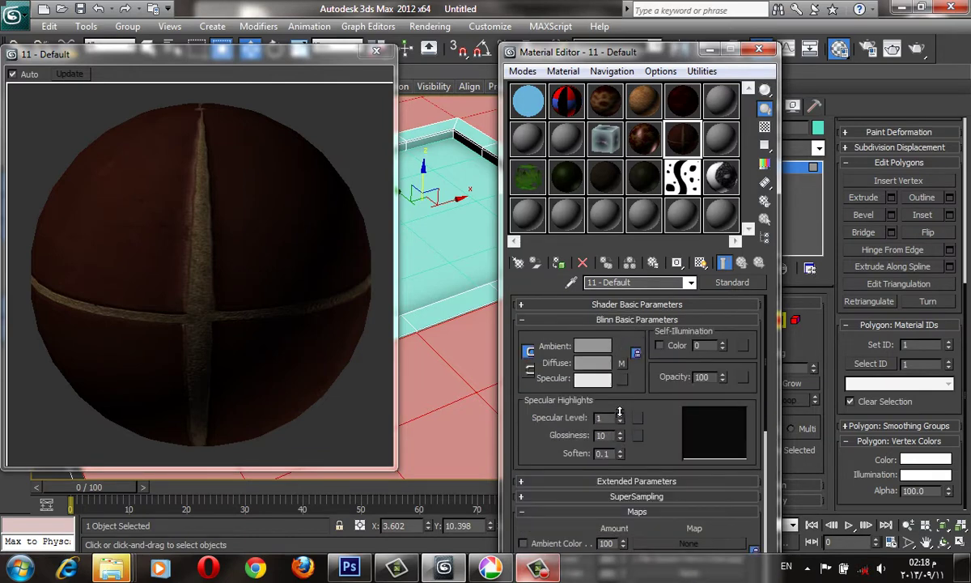
drag(619, 417, 621, 429)
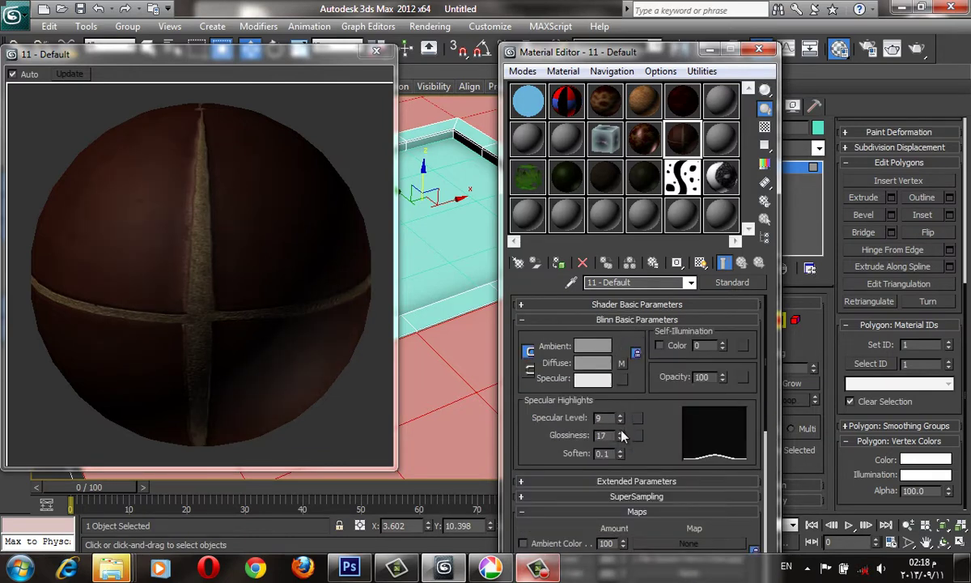
click(376, 50)
click(721, 138)
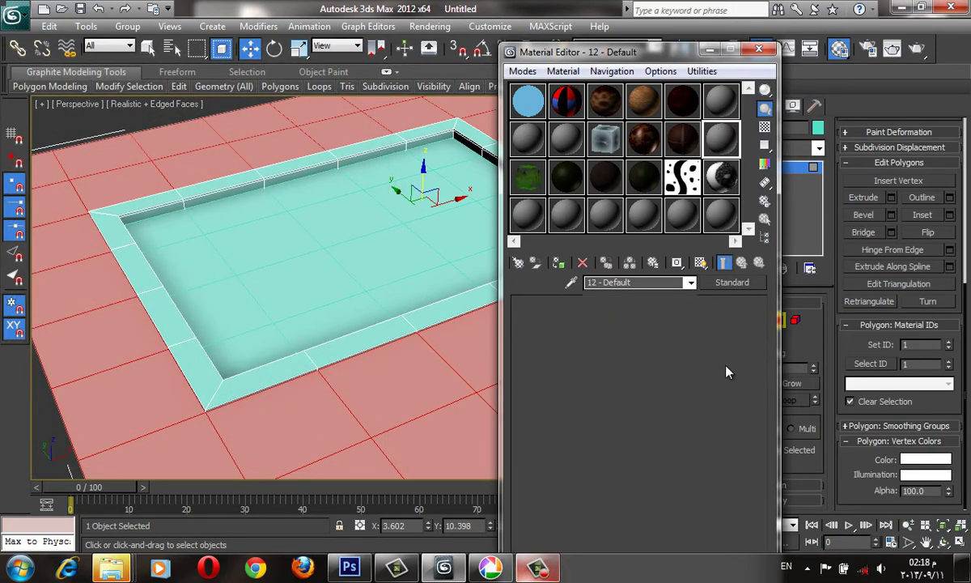
- Expand material 12's Maps rollout and pick Bitmap for the Diffuse Color channel
click(639, 295)
click(639, 314)
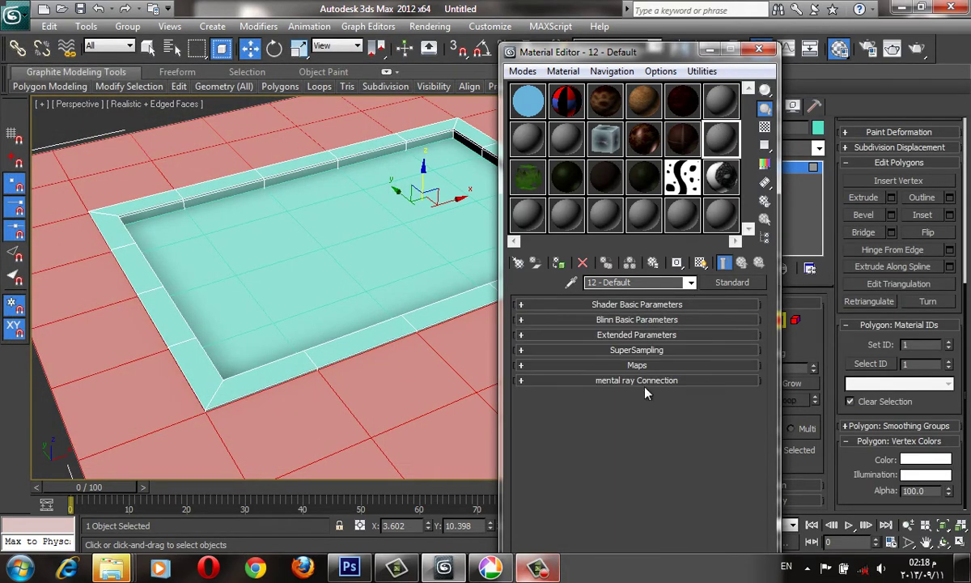
click(645, 361)
click(688, 348)
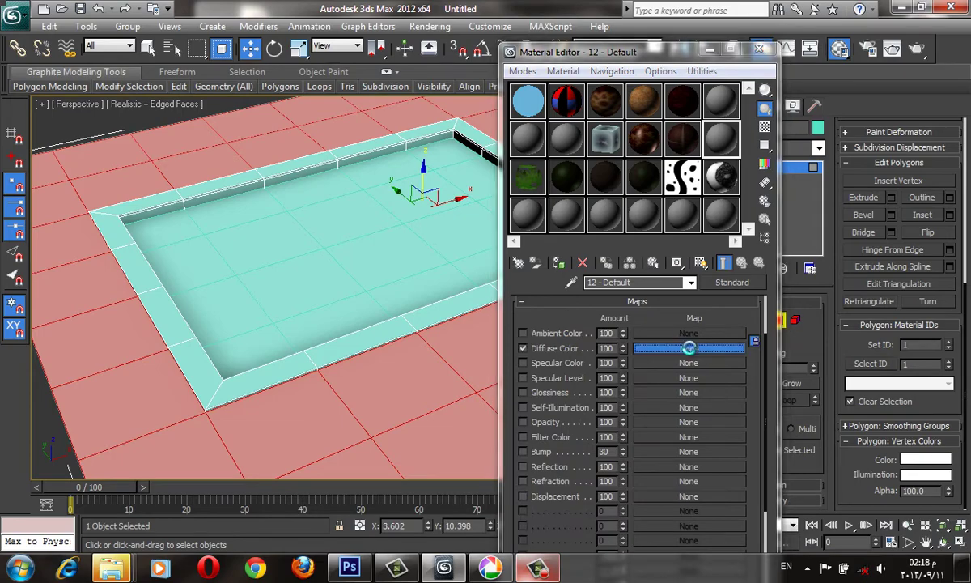
double_click(358, 106)
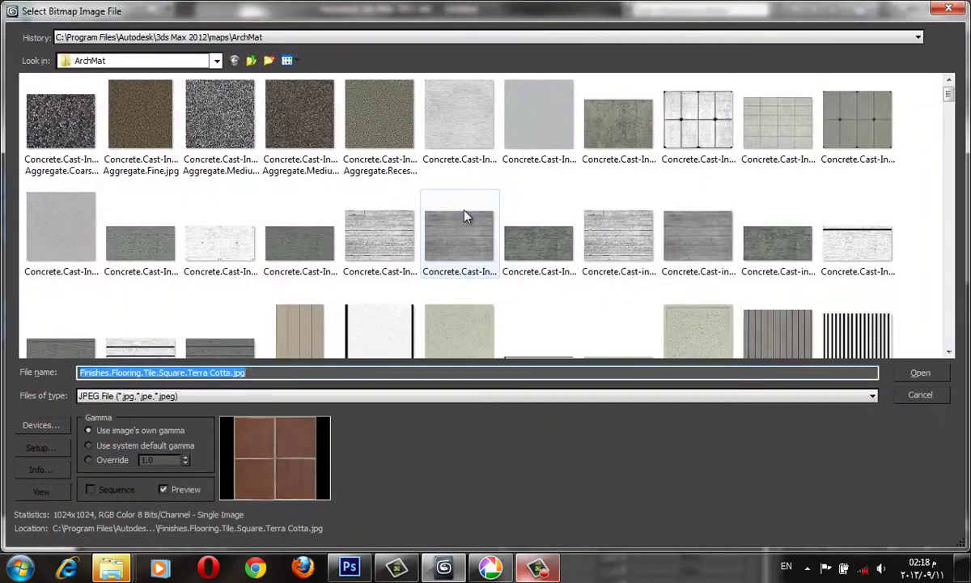
- Browse the tiling textures and load Finishes.Tiling.Ceramic.Mosaic.Blue.jpg as the diffuse map
scroll(397, 180, down, 3)
scroll(396, 184, down, 2)
scroll(397, 180, down, 3)
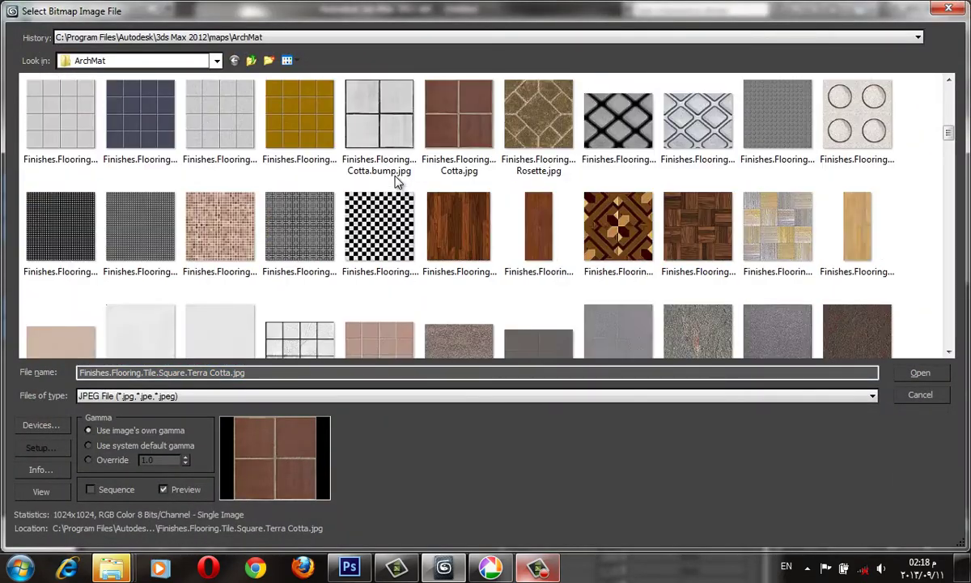
scroll(396, 180, down, 5)
scroll(541, 271, down, 5)
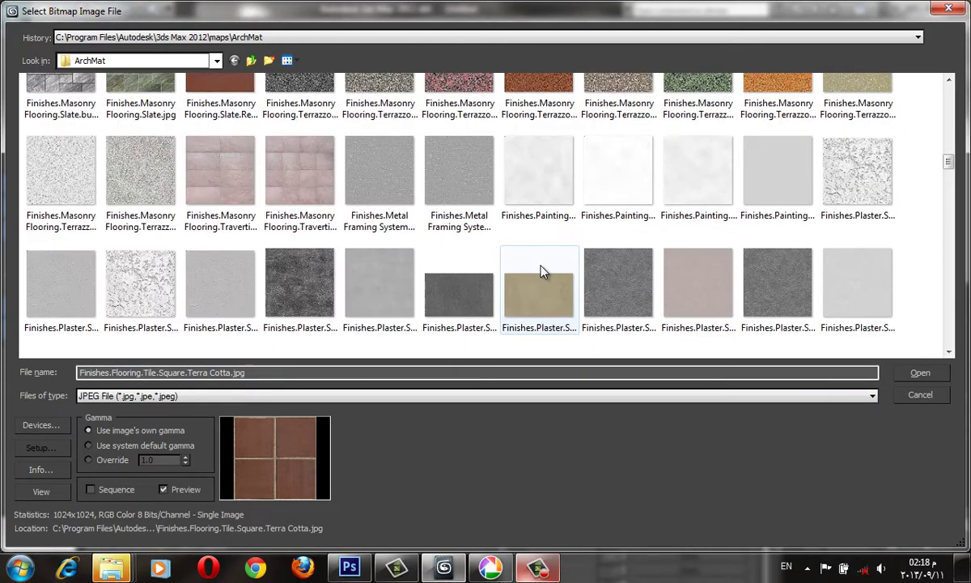
scroll(541, 271, down, 2)
scroll(541, 271, down, 4)
scroll(541, 271, down, 3)
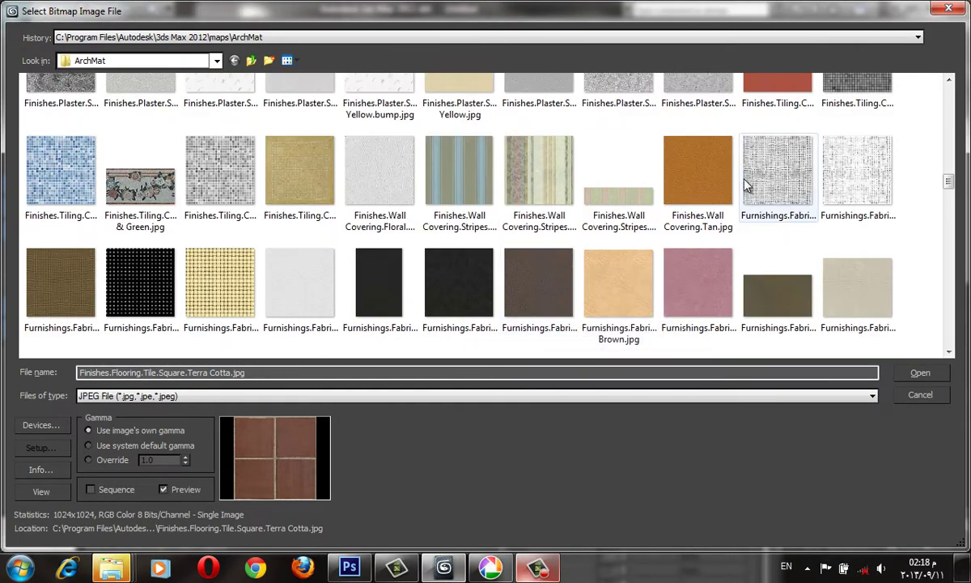
scroll(743, 202, down, 3)
scroll(373, 185, down, 1)
scroll(386, 195, down, 2)
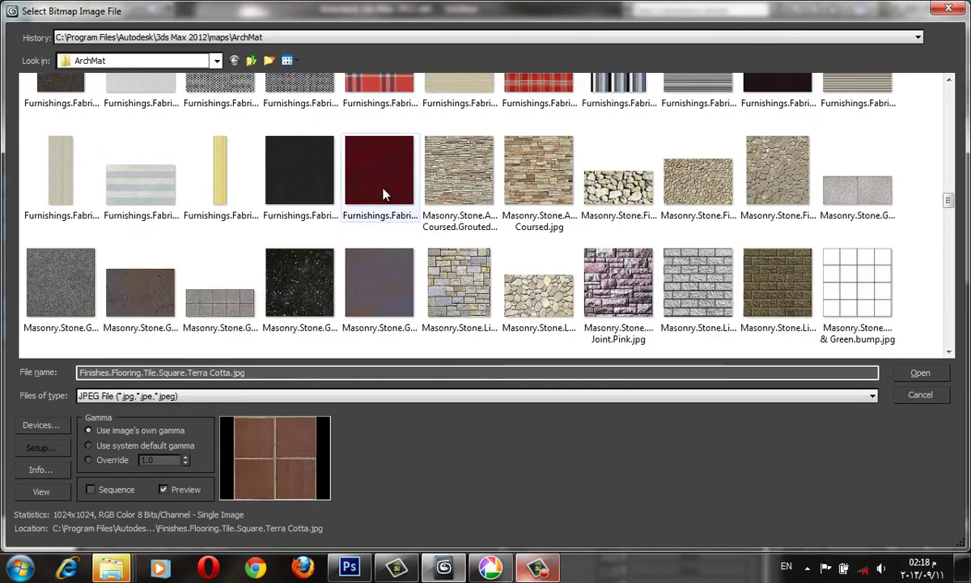
scroll(429, 222, down, 2)
scroll(429, 222, down, 2)
scroll(431, 216, down, 2)
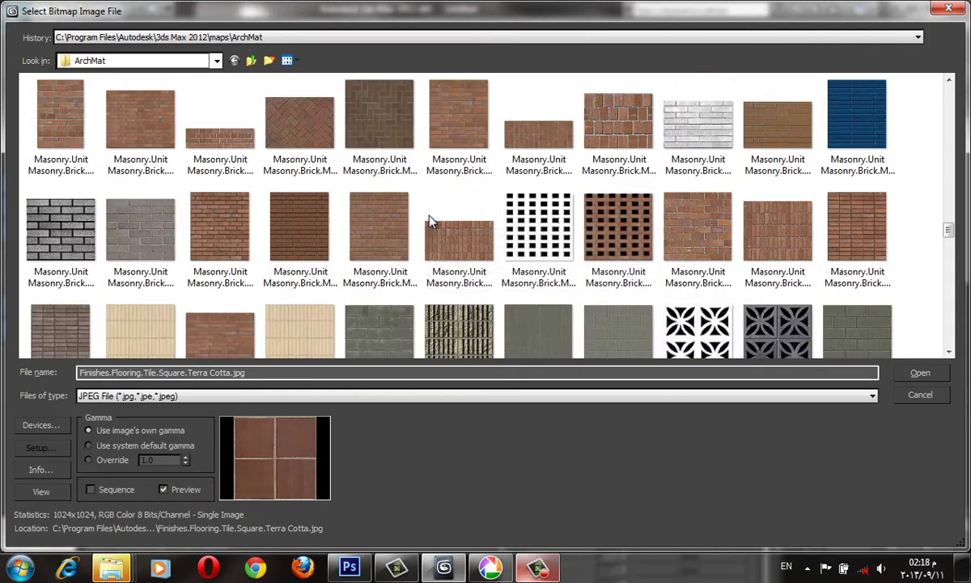
scroll(431, 223, down, 2)
scroll(431, 221, down, 2)
scroll(432, 218, down, 2)
scroll(432, 219, down, 2)
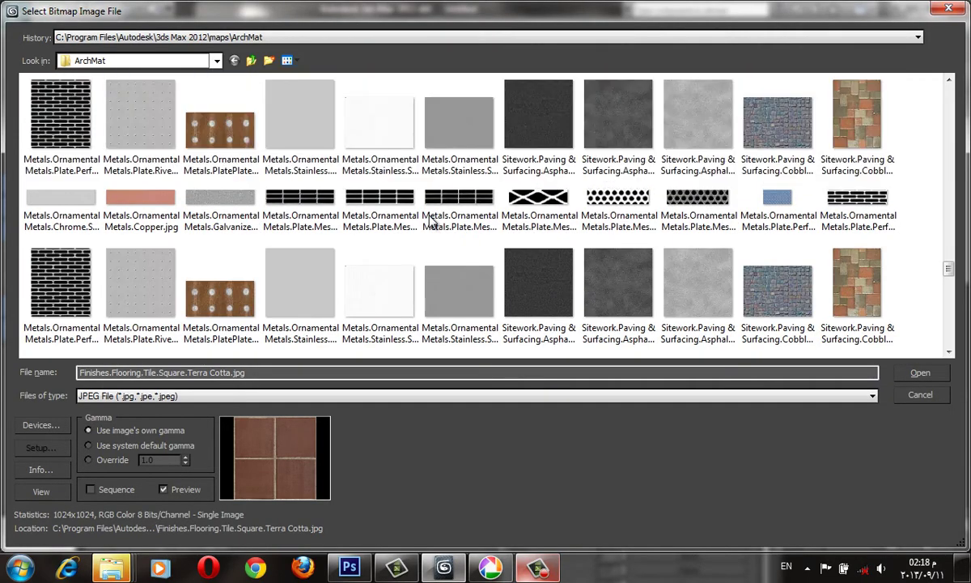
scroll(433, 221, down, 2)
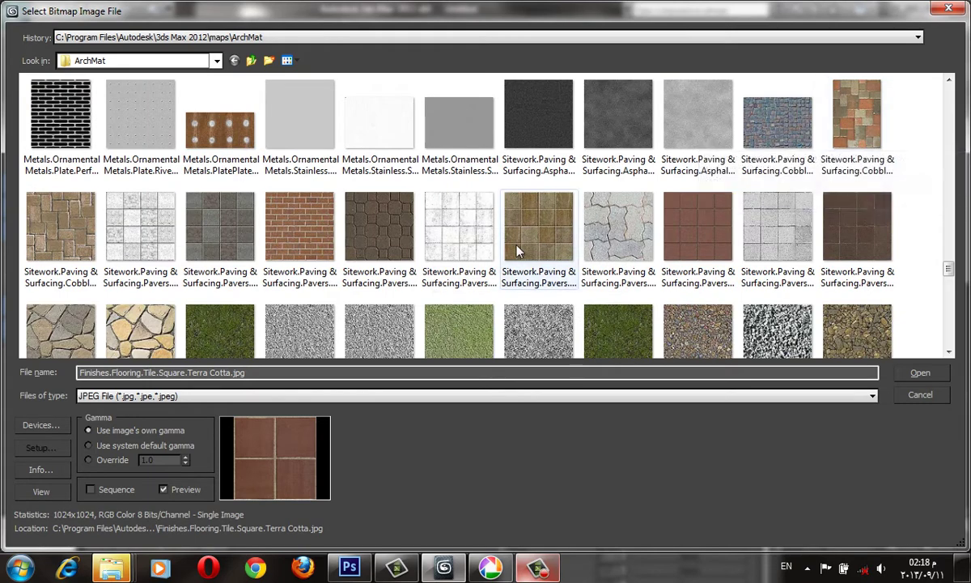
scroll(502, 243, down, 2)
scroll(515, 252, down, 2)
scroll(518, 252, down, 2)
scroll(518, 252, down, 2)
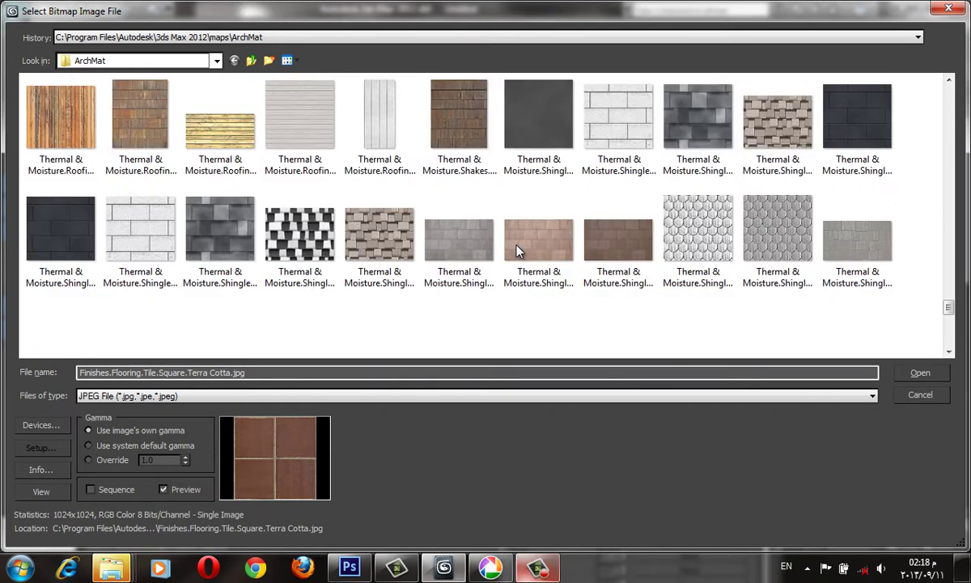
scroll(518, 252, down, 3)
scroll(518, 253, down, 2)
scroll(516, 246, down, 2)
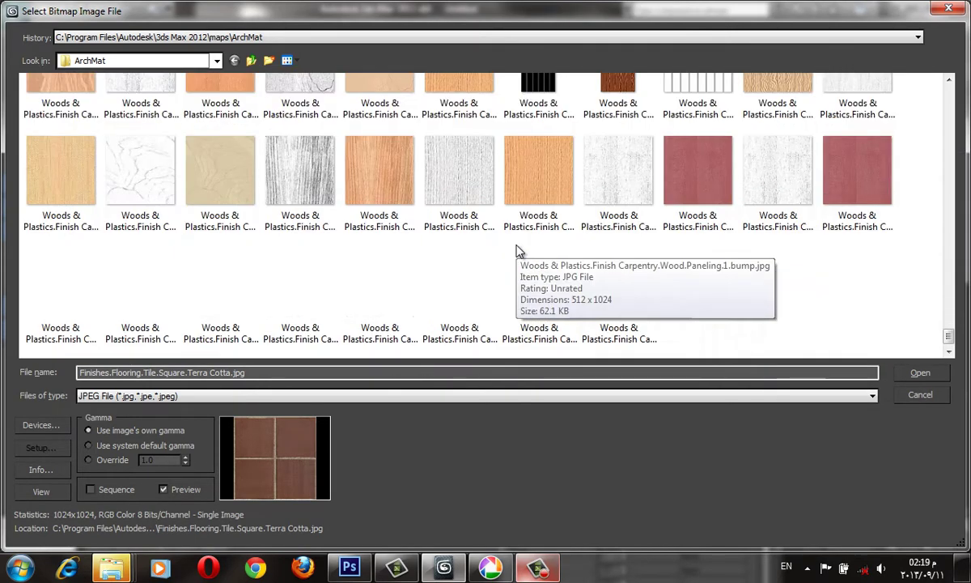
scroll(517, 247, up, 5)
scroll(518, 253, up, 2)
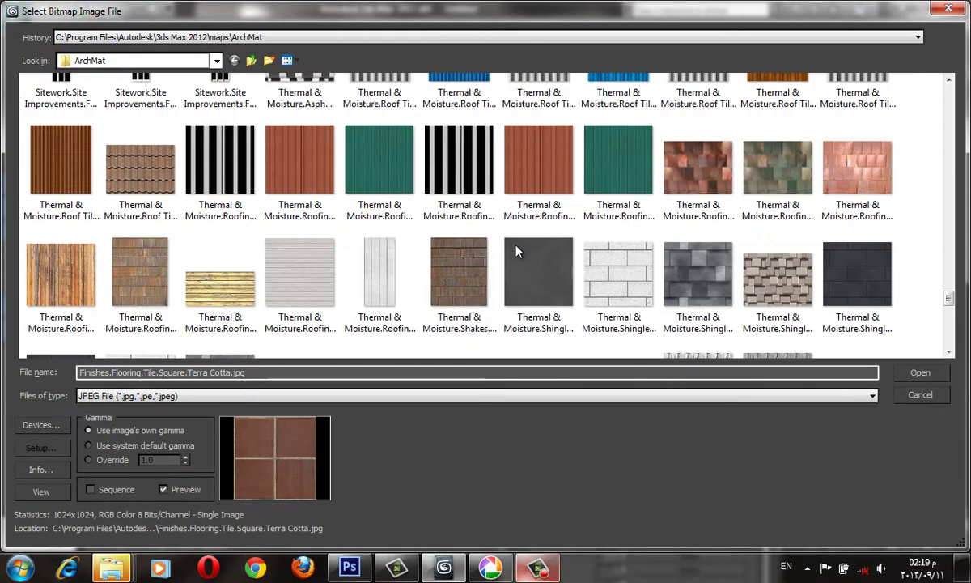
scroll(518, 252, up, 2)
scroll(518, 253, up, 2)
scroll(518, 253, up, 2)
scroll(516, 251, up, 2)
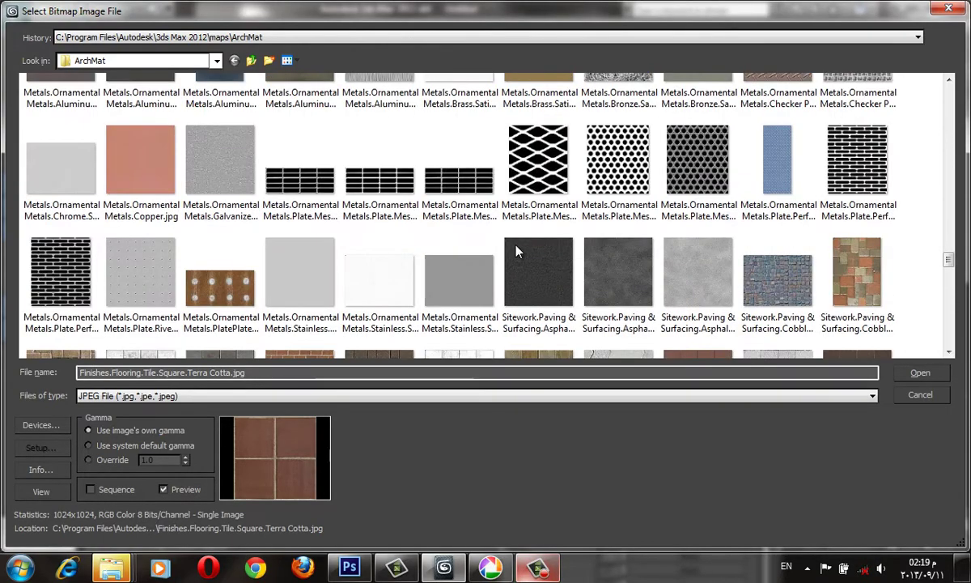
scroll(517, 251, up, 2)
scroll(516, 250, up, 2)
scroll(518, 251, up, 2)
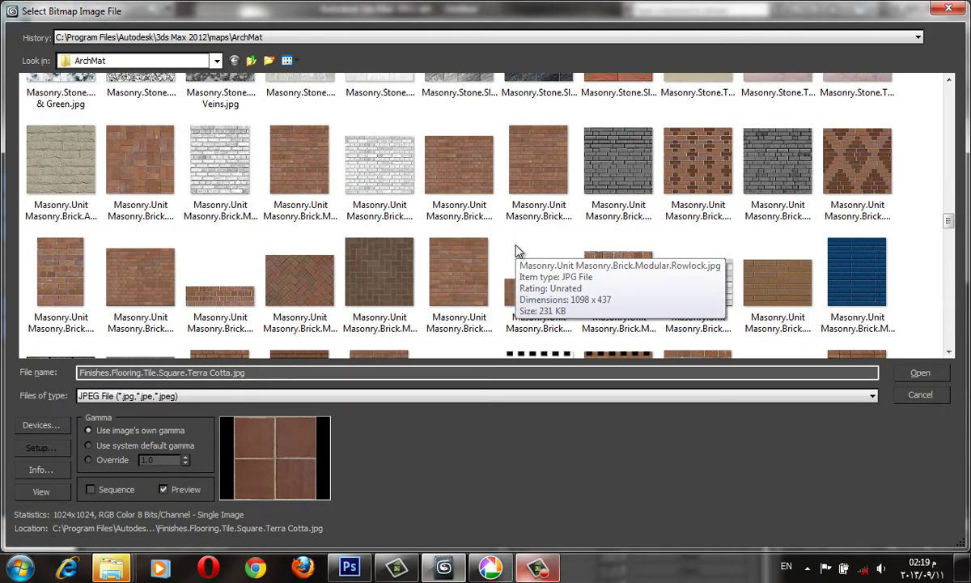
scroll(518, 252, up, 2)
scroll(515, 252, up, 2)
scroll(512, 253, up, 2)
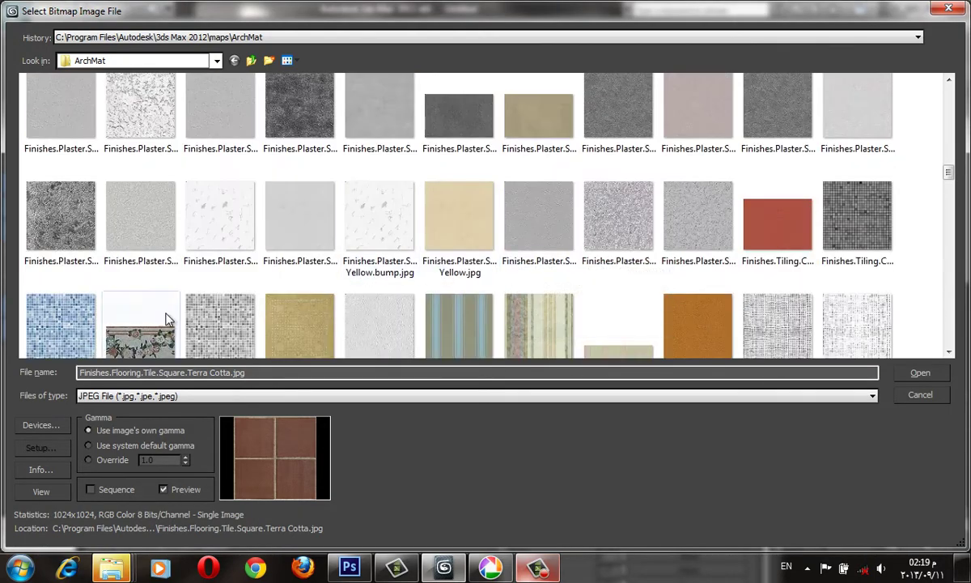
click(72, 328)
click(39, 492)
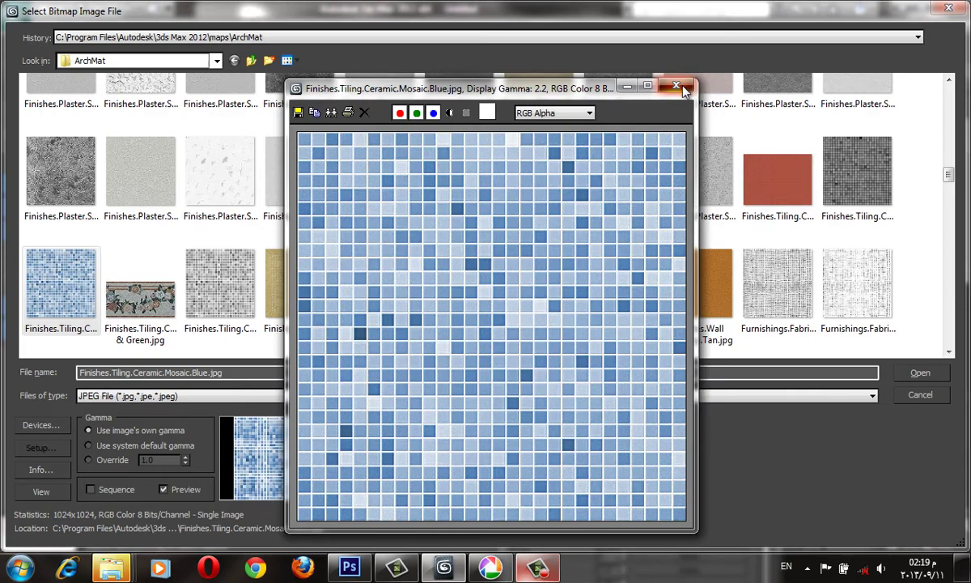
click(677, 86)
click(201, 282)
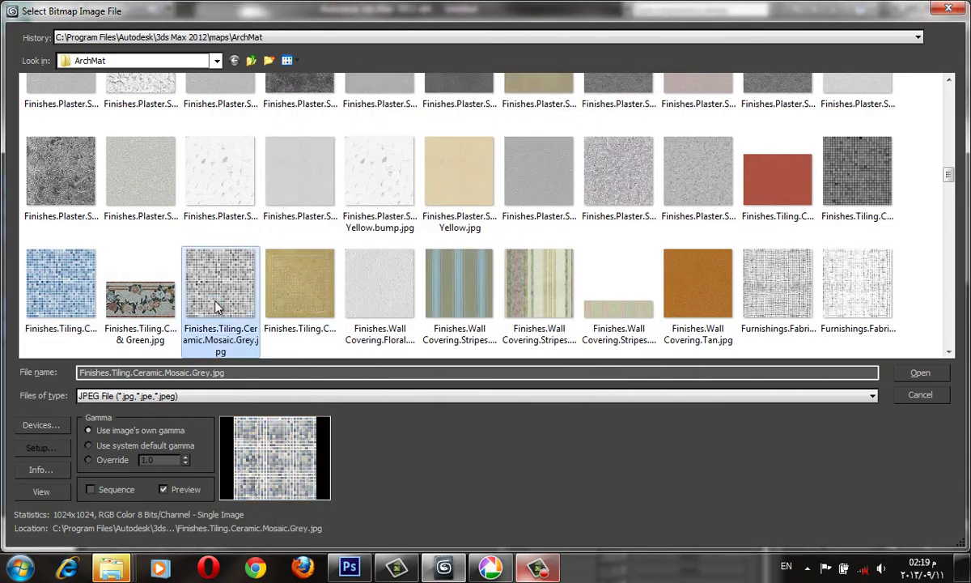
click(267, 301)
click(63, 291)
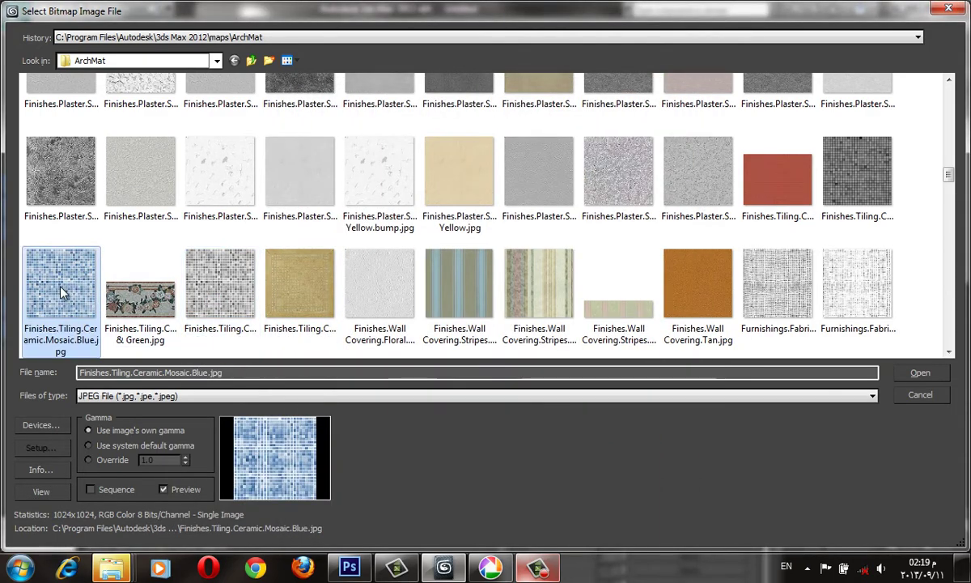
double_click(64, 291)
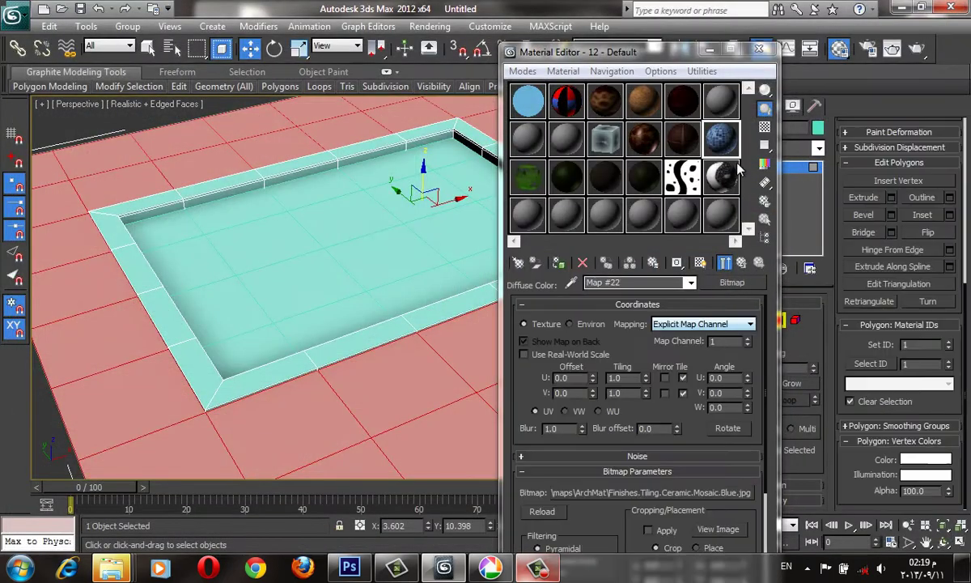
- Load the grey ceramic mosaic image as a Bitmap in the material's Bump channel
double_click(721, 139)
click(741, 262)
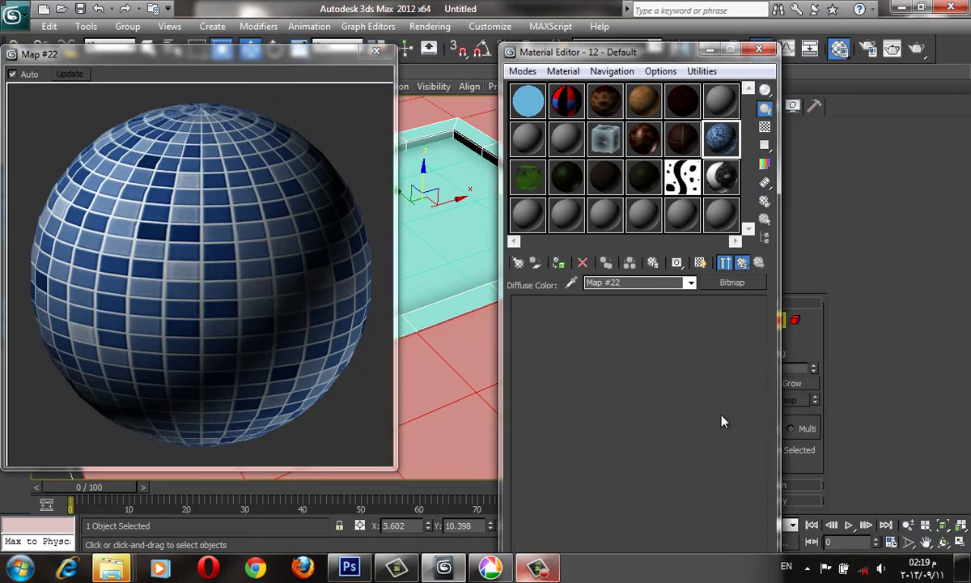
click(648, 451)
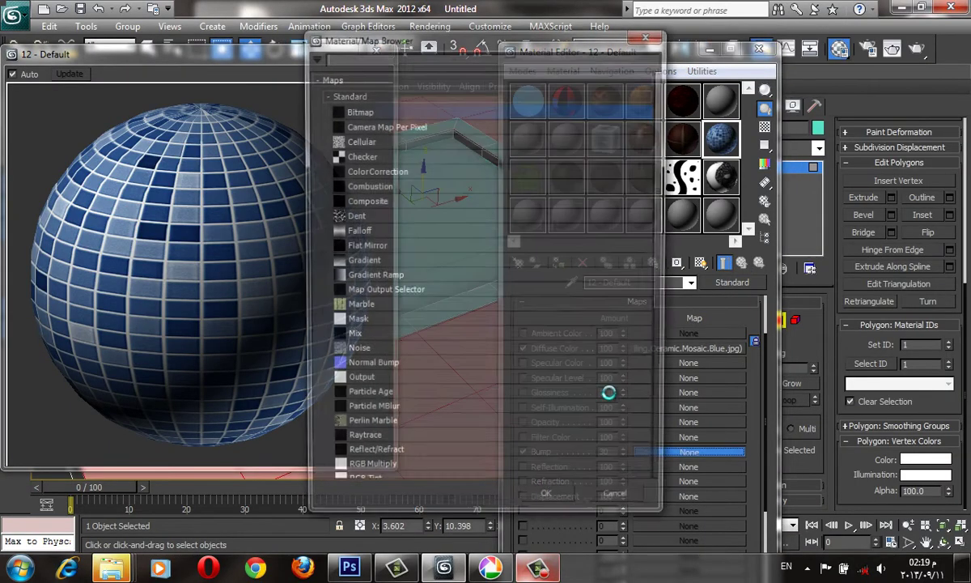
mouse_move(449, 38)
mouse_down()
mouse_move(219, 118)
mouse_move(306, 100)
mouse_up()
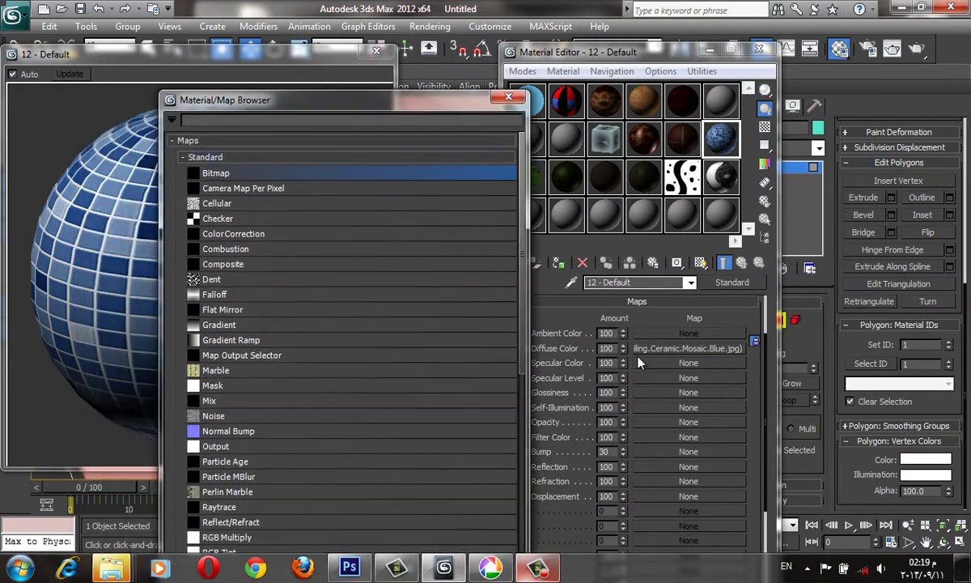
double_click(238, 173)
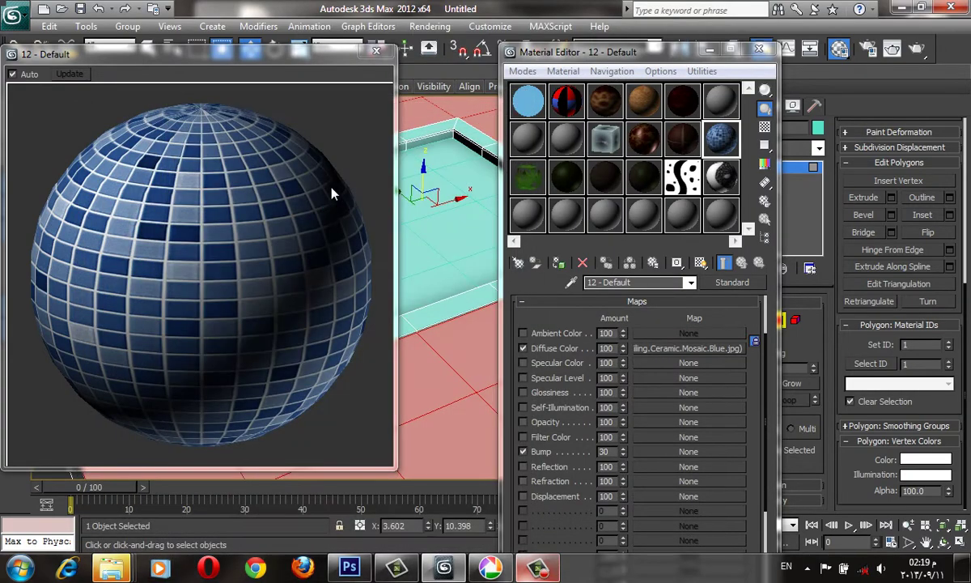
scroll(225, 345, down, 3)
scroll(260, 278, down, 5)
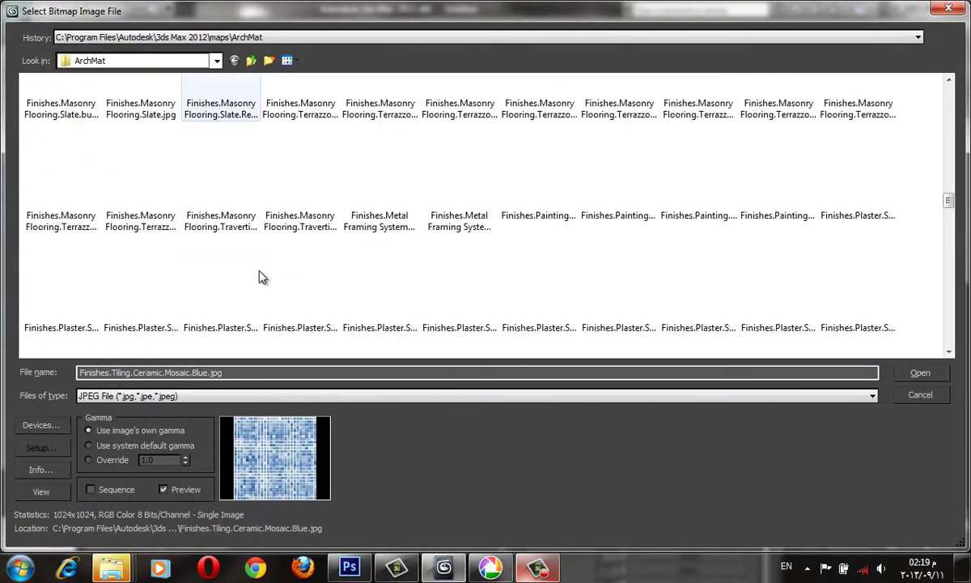
scroll(260, 275, down, 5)
scroll(317, 241, up, 2)
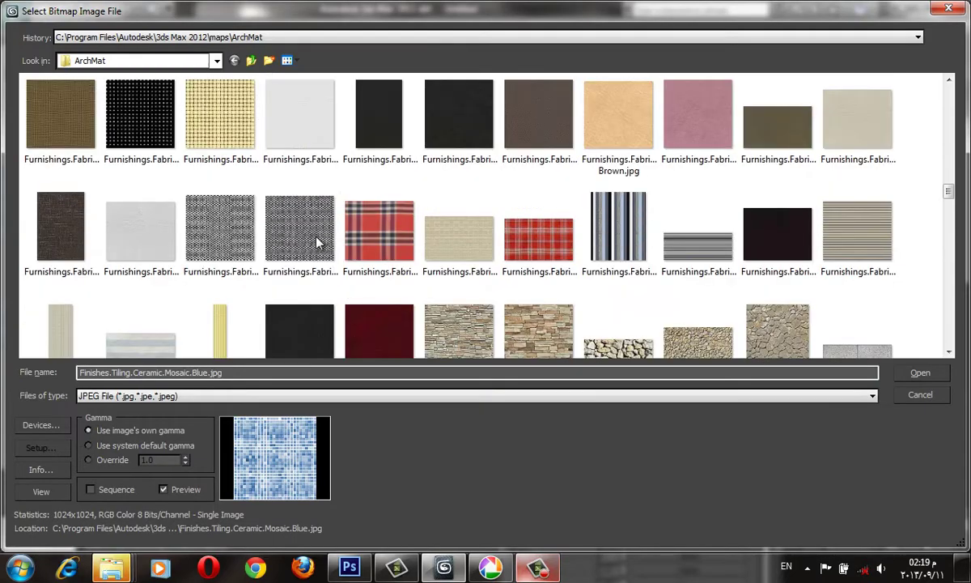
scroll(317, 241, up, 3)
double_click(217, 175)
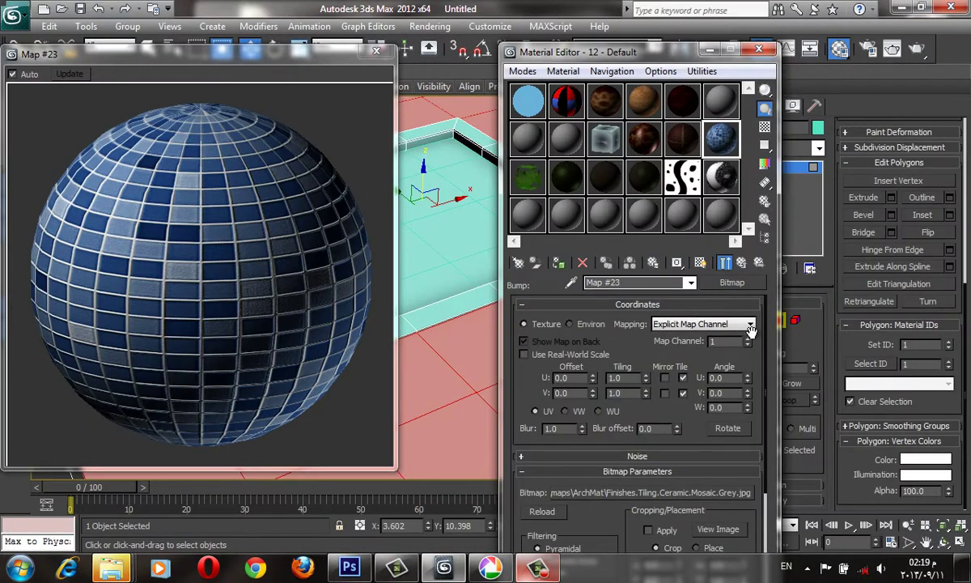
- Raise the material's Specular Level to 10 and close the enlarged preview
click(745, 264)
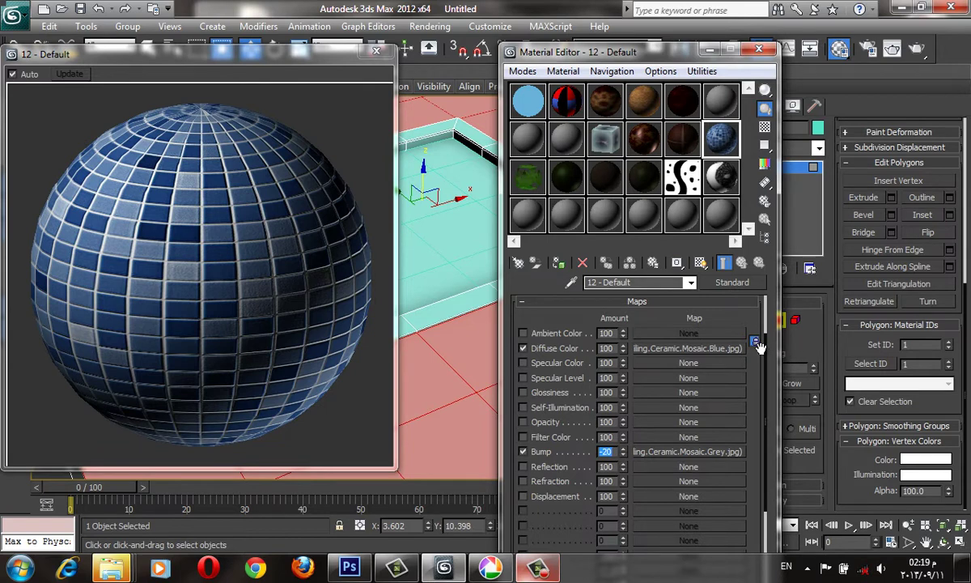
drag(759, 346, 684, 504)
click(615, 335)
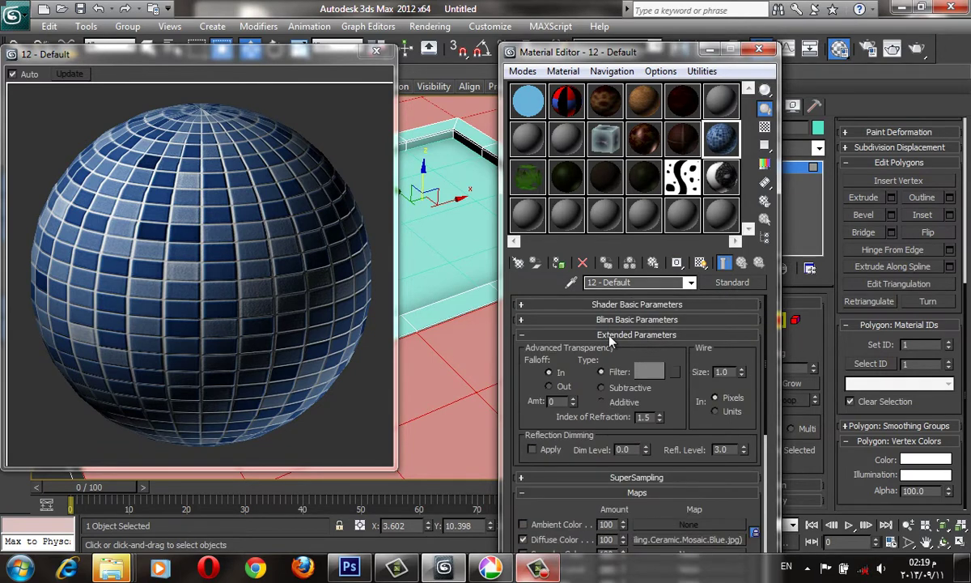
click(586, 320)
drag(619, 419, 622, 429)
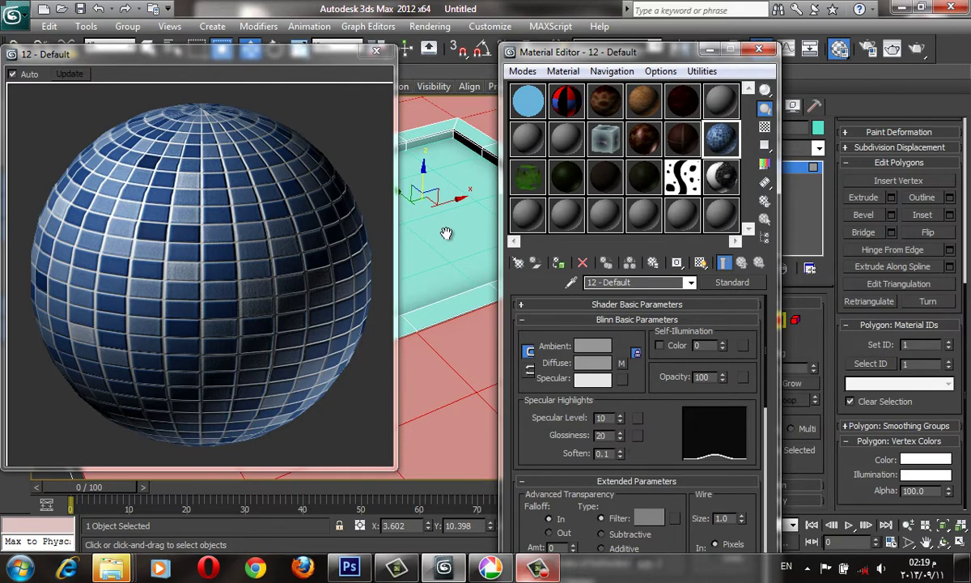
click(375, 50)
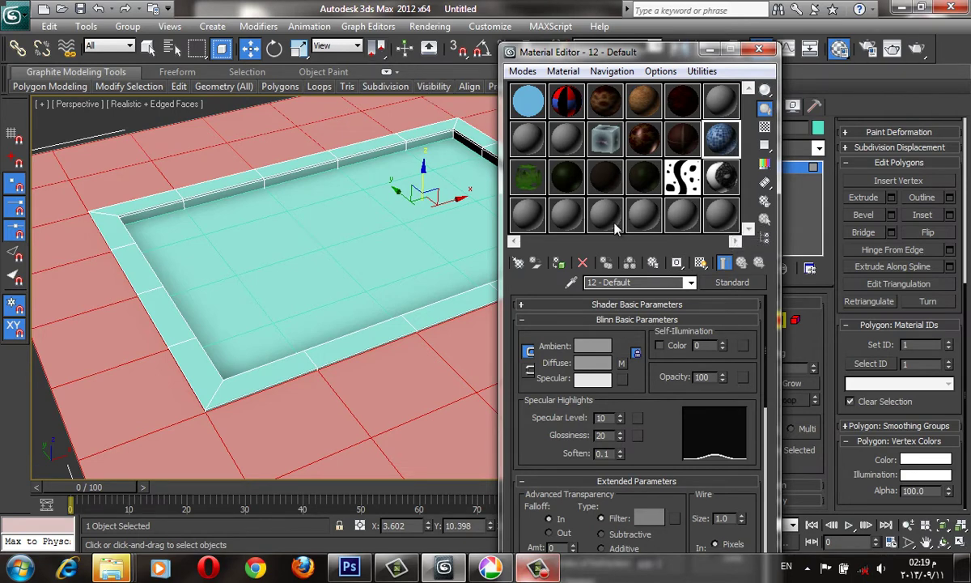
- Show the Perspective view in wireframe and activate unused material 22 - Default with Maps expanded
key(F4)
key(F4)
key(F3)
scroll(426, 254, up, 3)
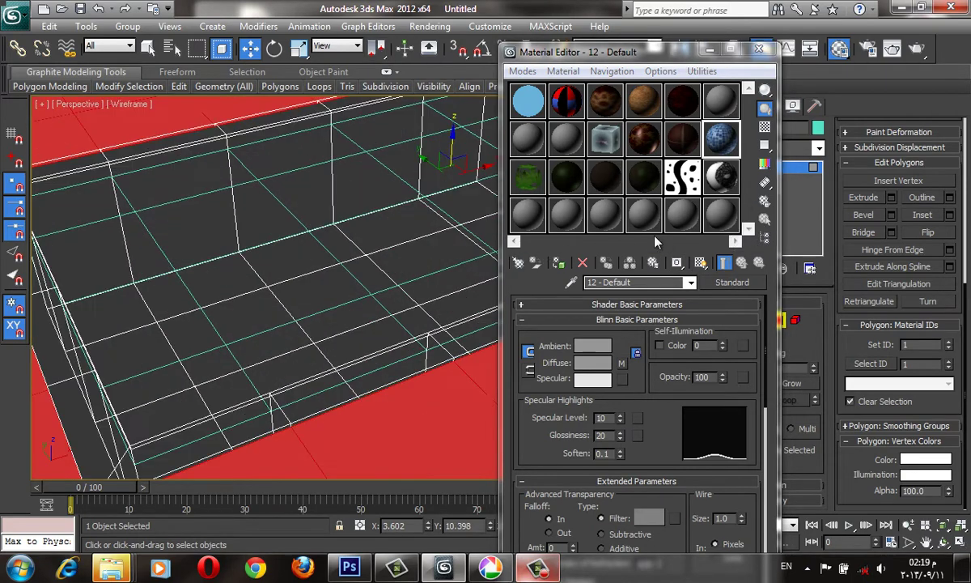
click(643, 215)
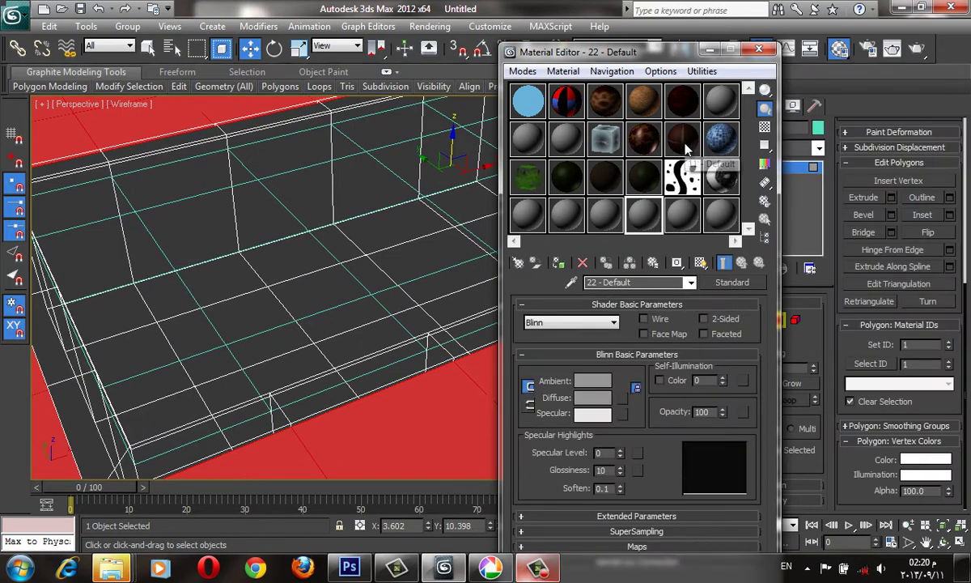
click(655, 545)
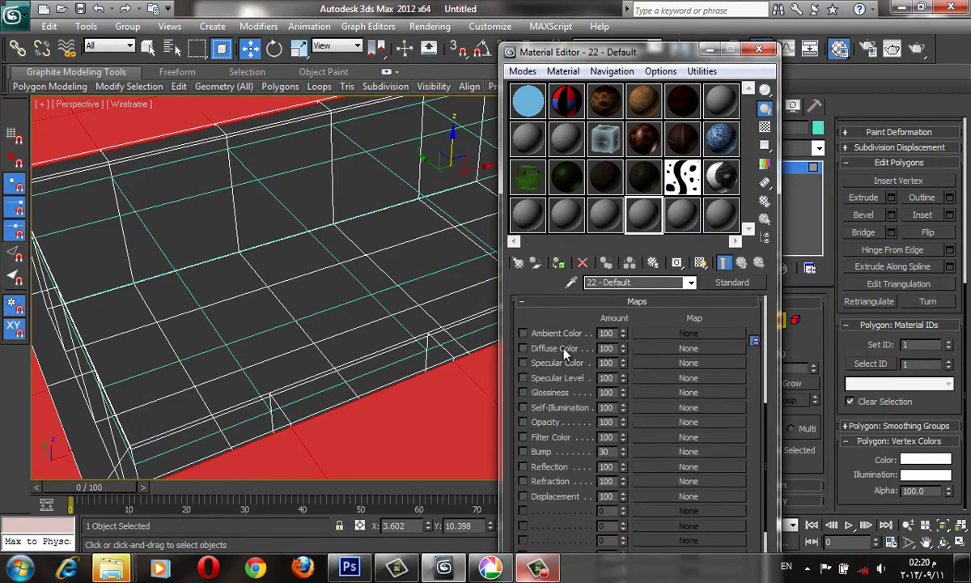
- Load Finishes.Masonry Flooring.Marble.Beige-Grid.jpg as a Bitmap in material 22's Diffuse Color slot
click(666, 350)
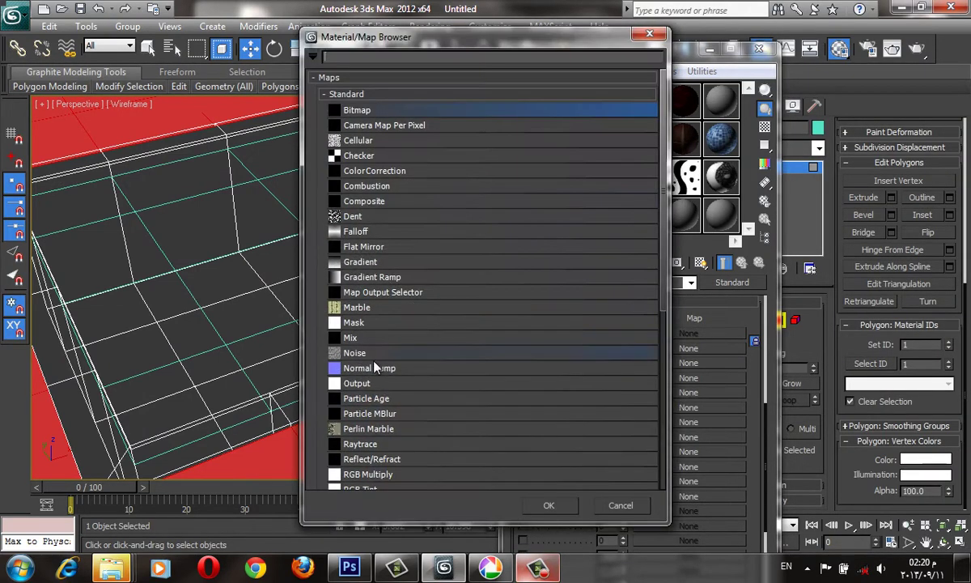
double_click(360, 111)
scroll(502, 215, down, 3)
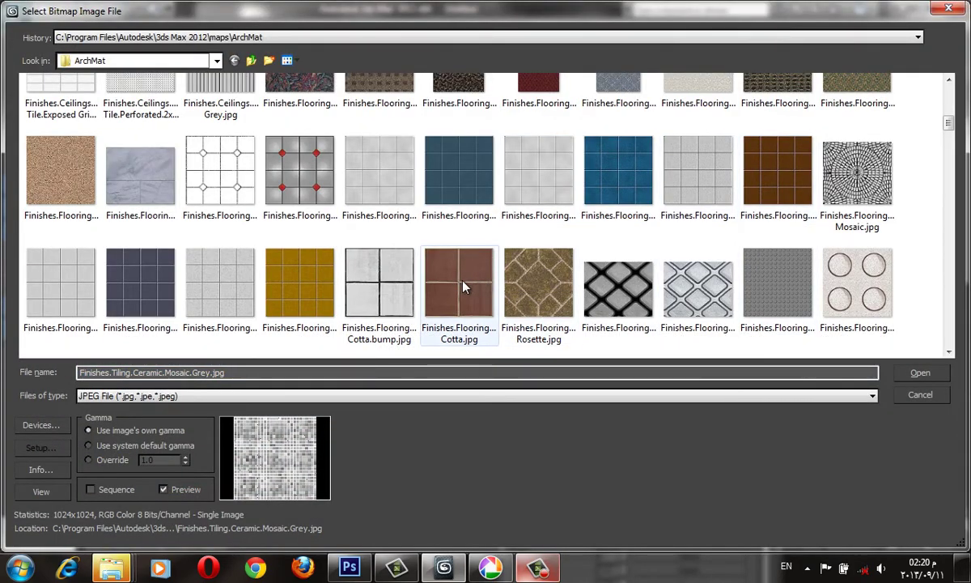
click(427, 266)
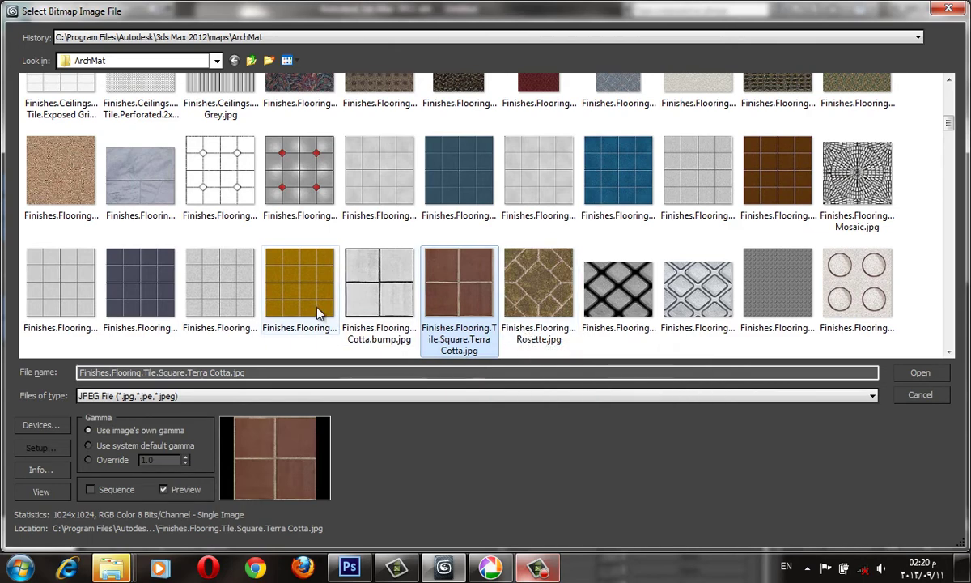
scroll(297, 287, up, 2)
scroll(526, 186, down, 3)
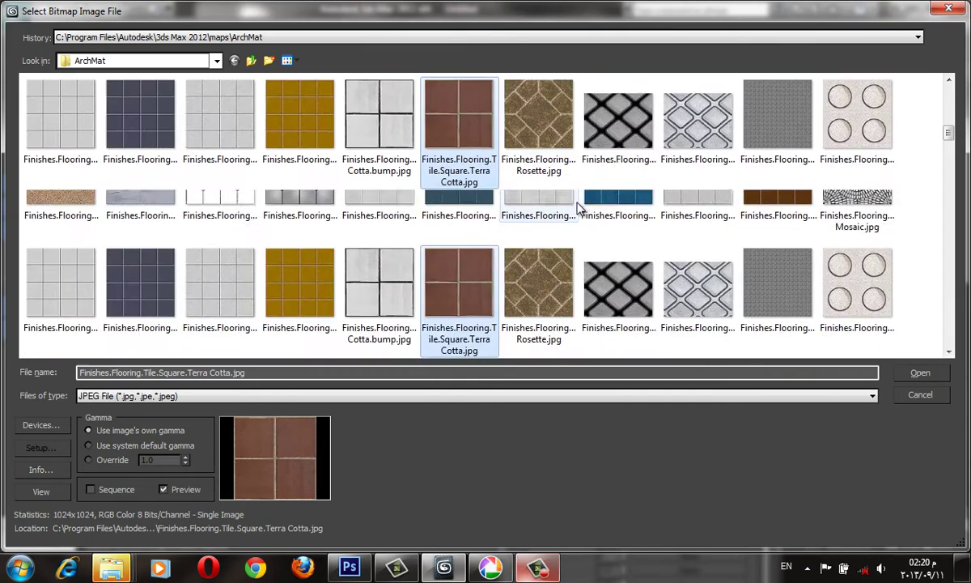
scroll(520, 262, down, 3)
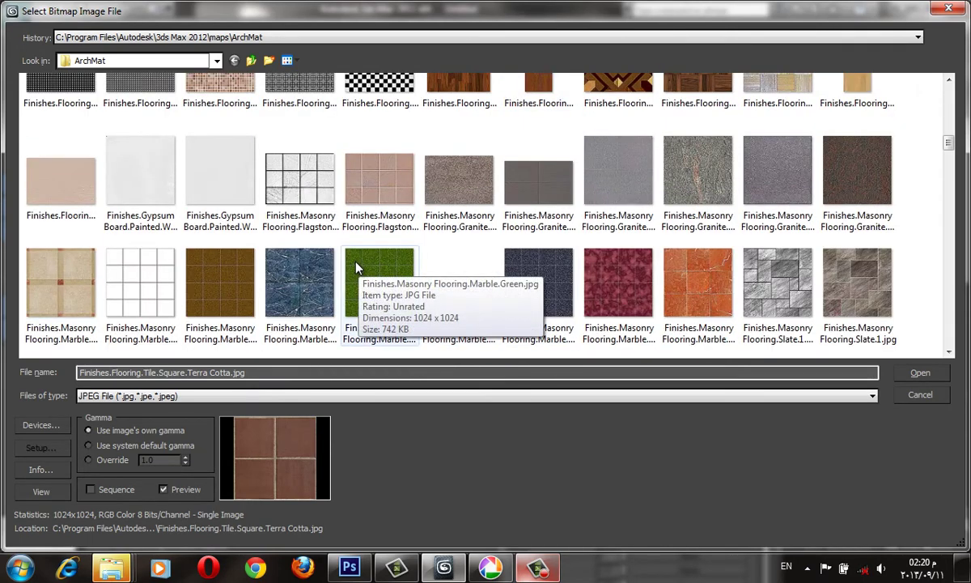
scroll(357, 267, up, 3)
scroll(278, 245, down, 3)
scroll(277, 245, down, 3)
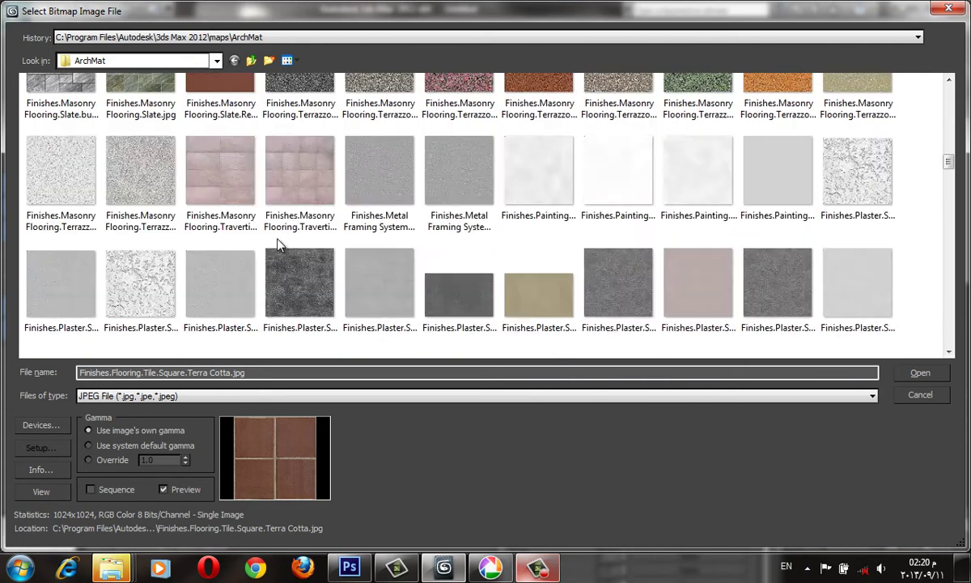
scroll(278, 245, up, 2)
mouse_move(60, 113)
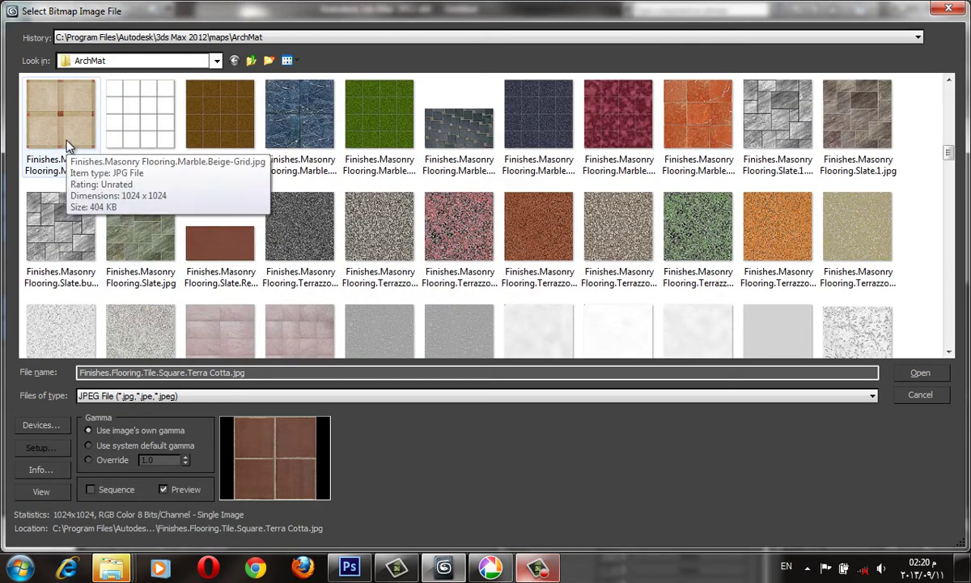
click(69, 146)
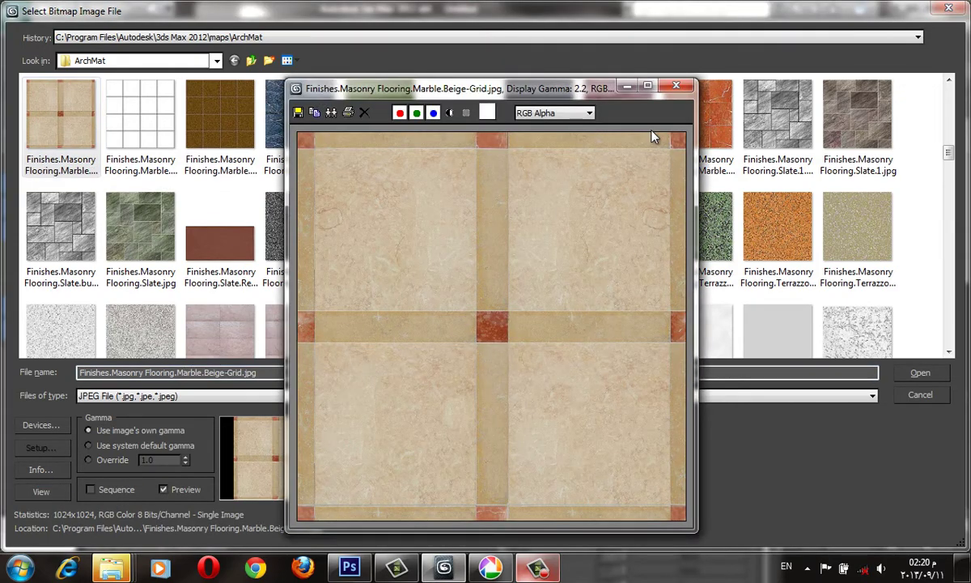
click(676, 85)
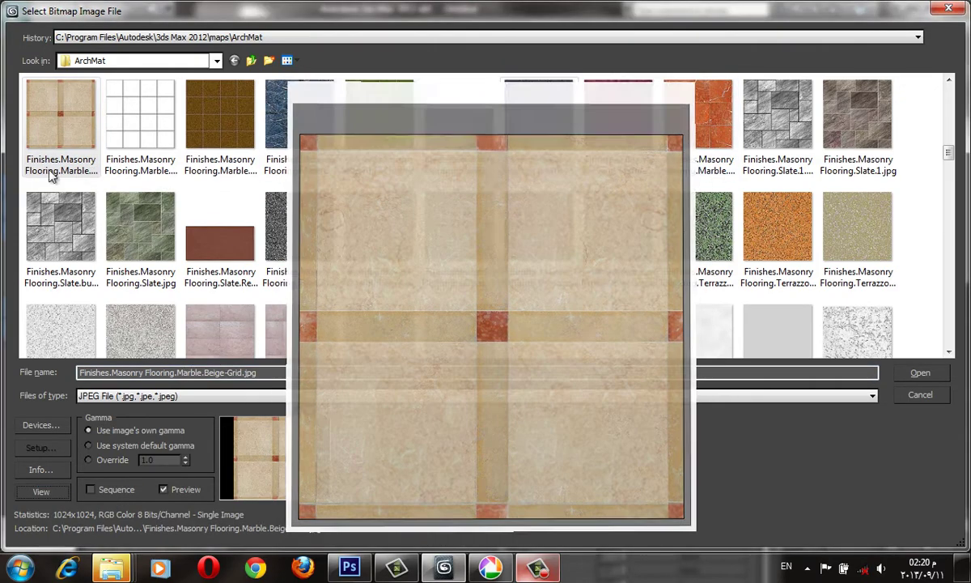
double_click(42, 138)
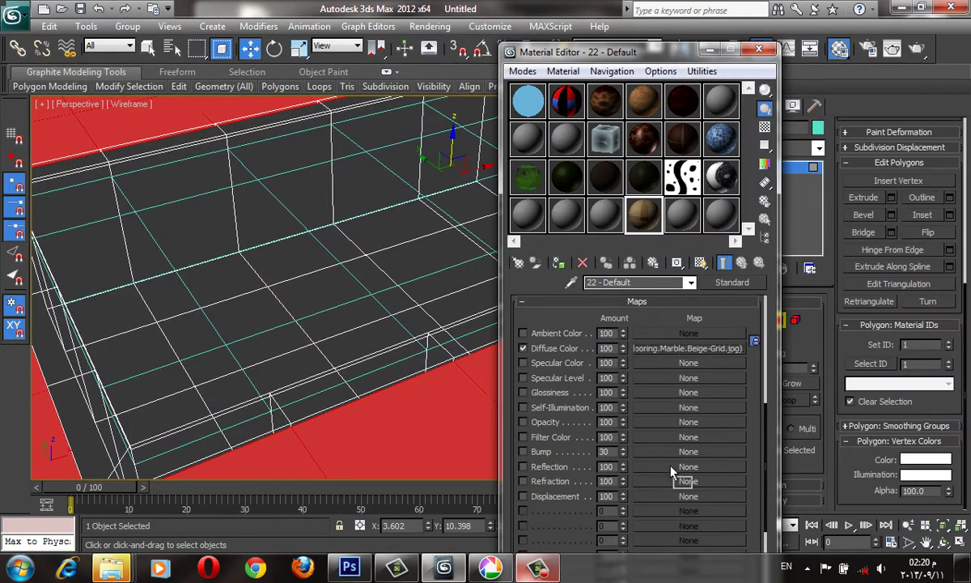
- Instance the beige marble diffuse map into the Bump slot and set bump amount to -10
drag(671, 472, 674, 479)
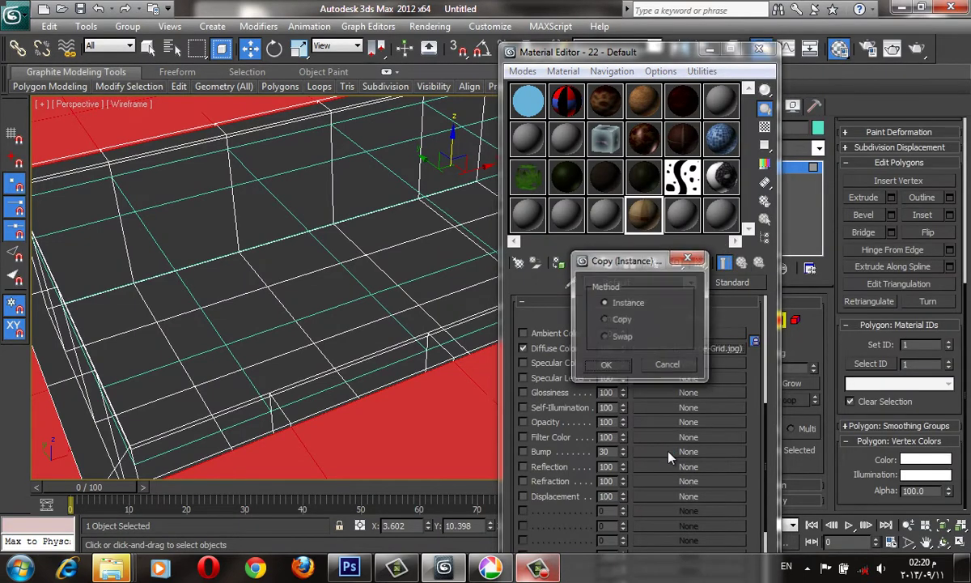
click(607, 365)
double_click(643, 215)
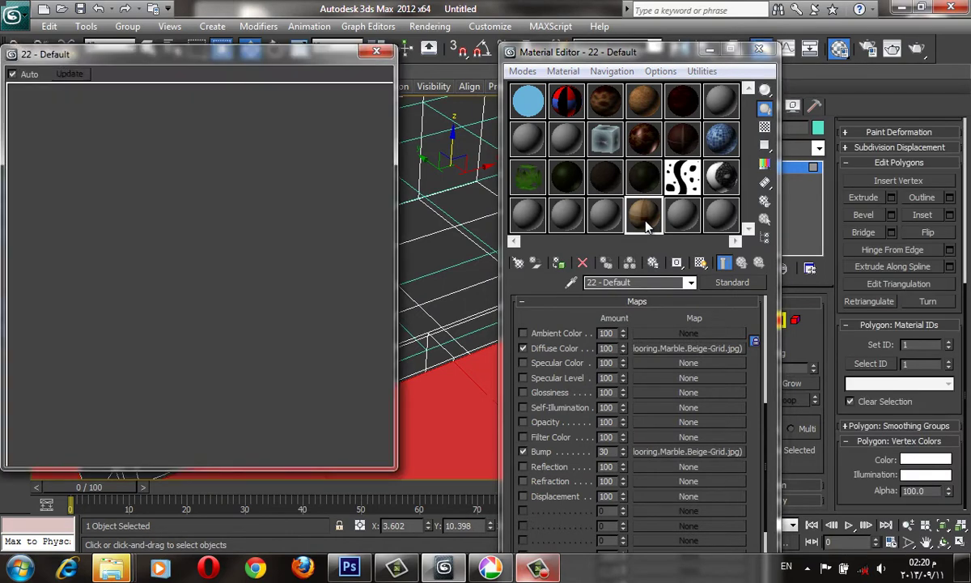
double_click(614, 451)
text(-10)
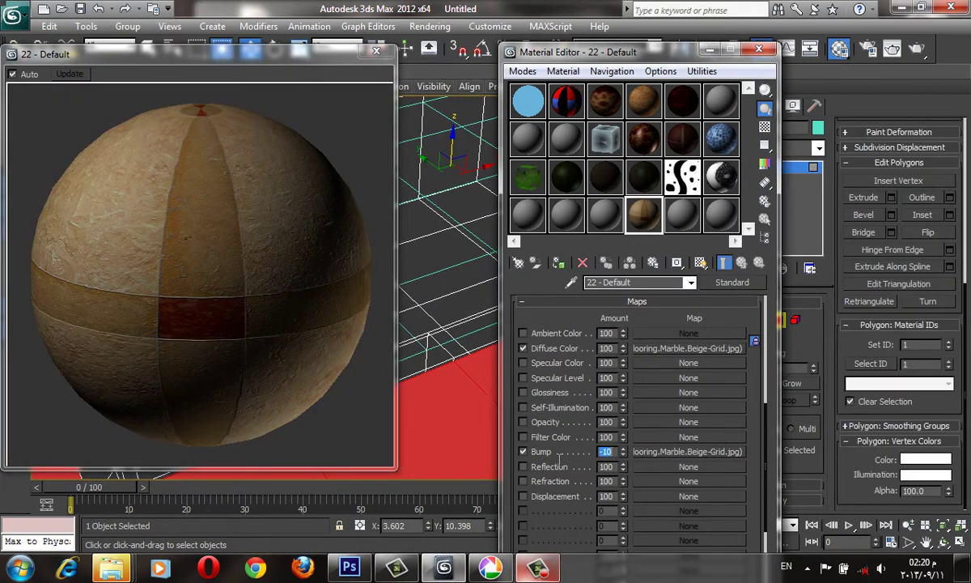
click(375, 51)
- Assign brown tile material 11 to the floor plane and display its tiles in the shaded viewport
key(F3)
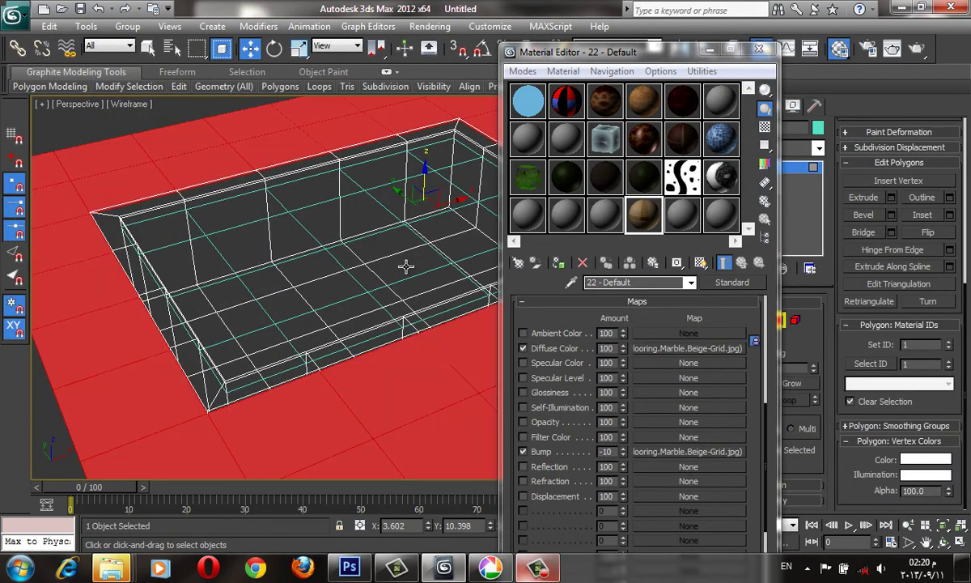
alt+middle_drag(407, 267, 467, 231)
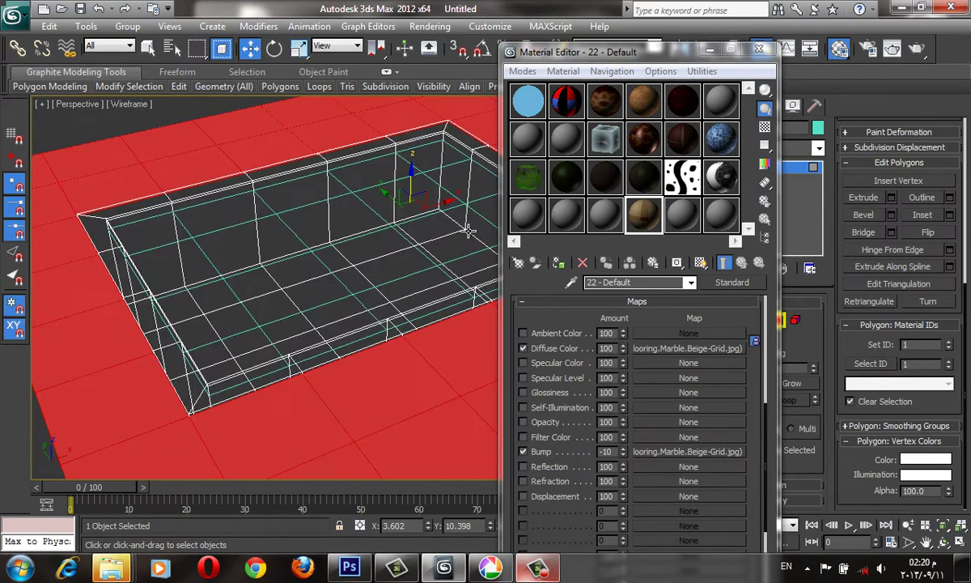
key(F3)
drag(607, 52, 687, 46)
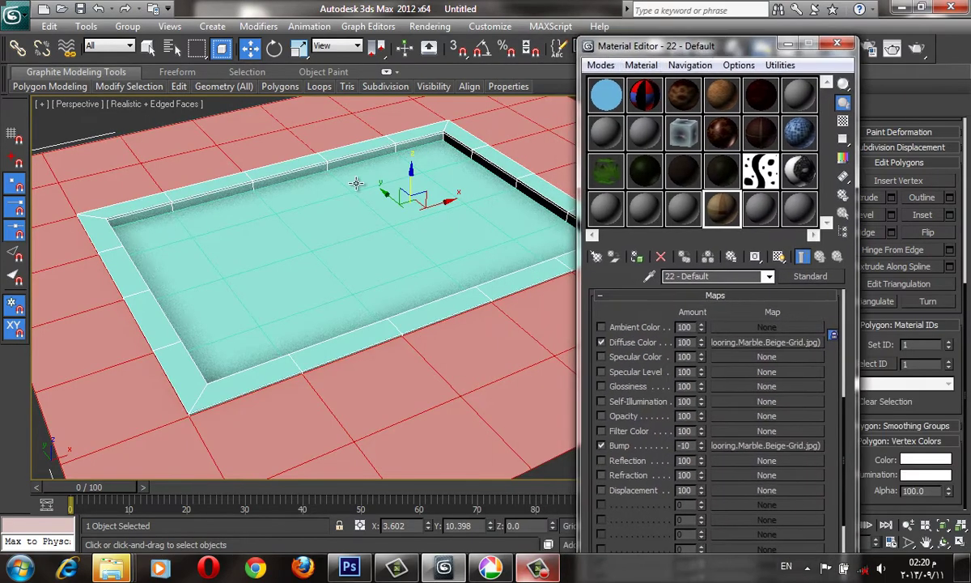
alt+middle_drag(365, 216, 508, 292)
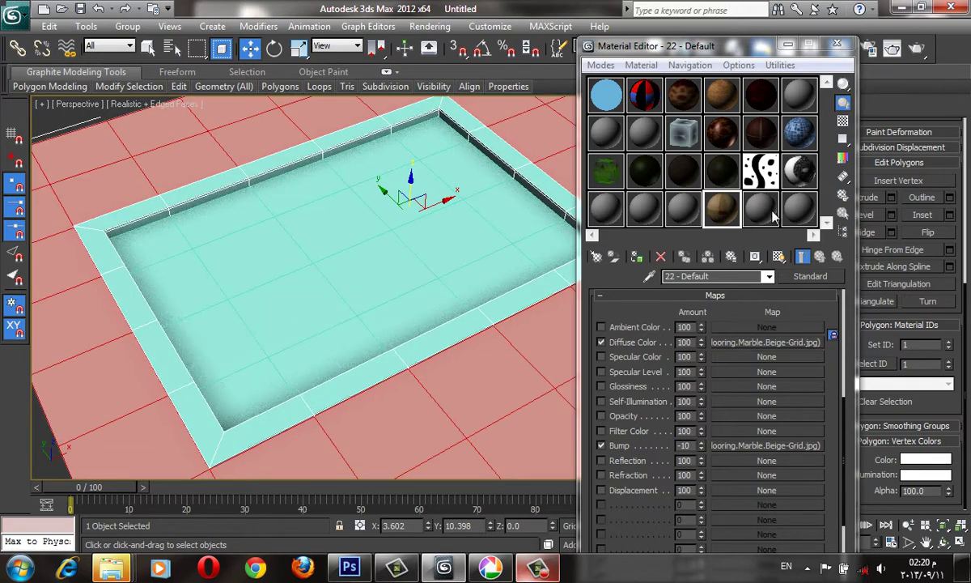
click(761, 133)
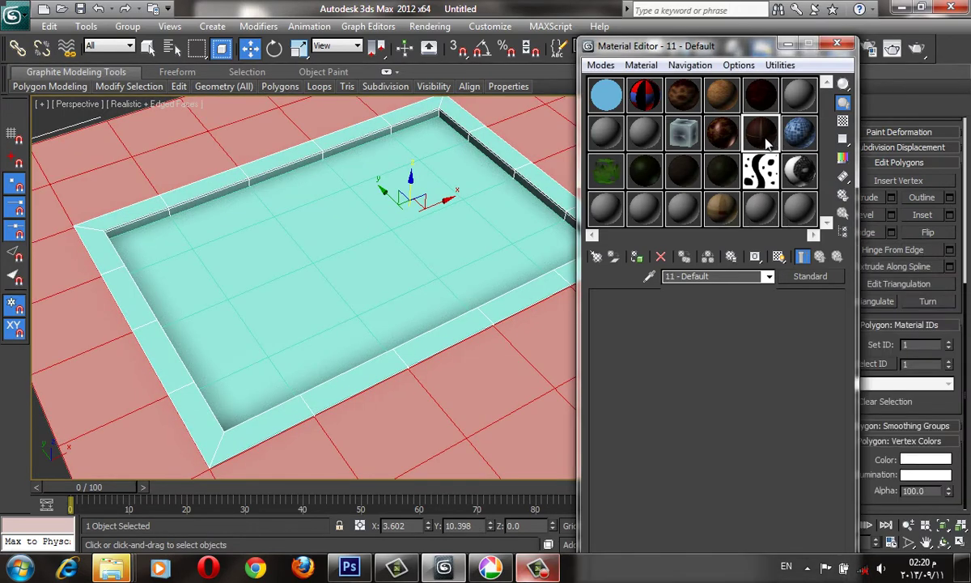
click(637, 257)
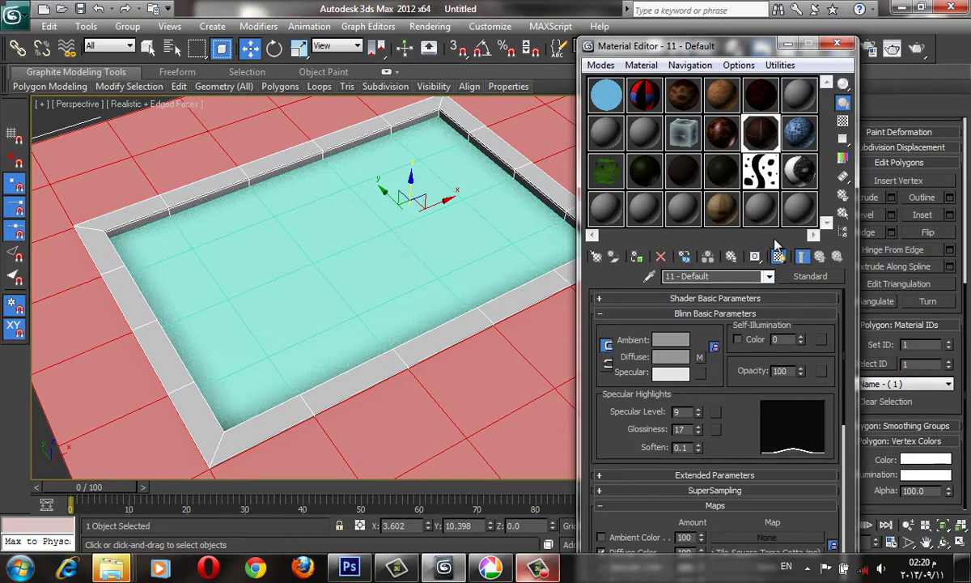
click(778, 255)
- Open the Modifier List to find the UVW Map modifier
drag(671, 47, 714, 328)
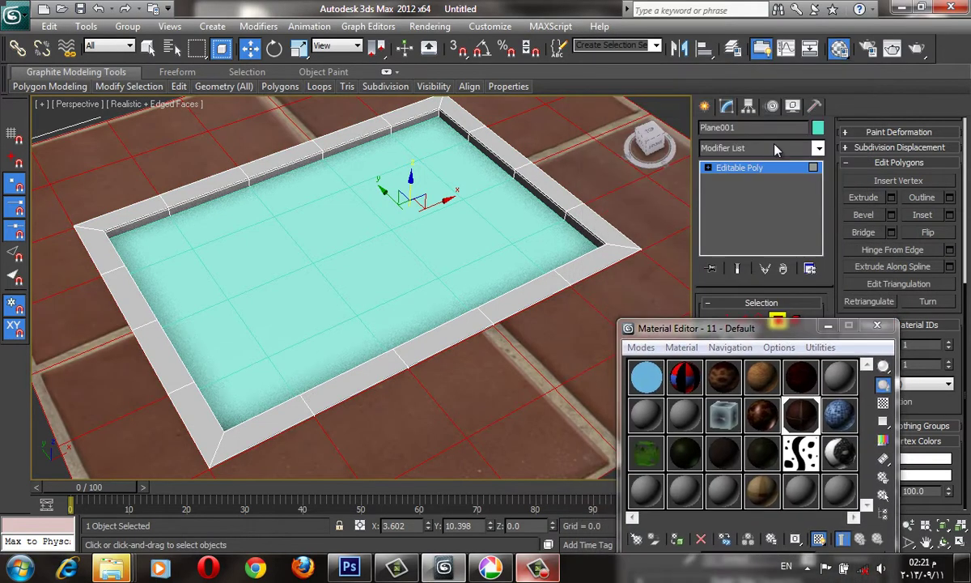
click(761, 147)
scroll(753, 413, down, 15)
- Add a UVW Map modifier to Plane001 and set its Length and Width to 70
click(752, 407)
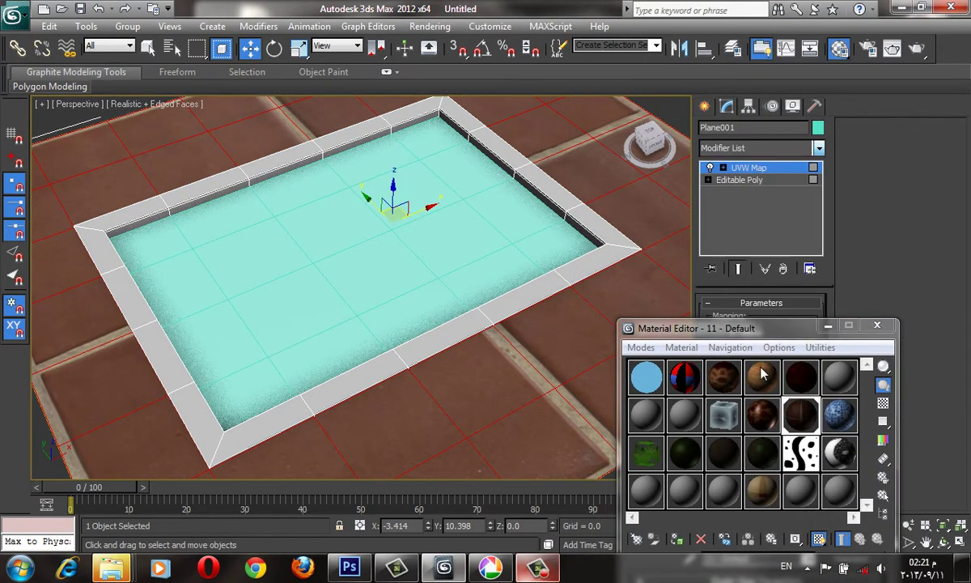
mouse_move(721, 328)
mouse_down()
mouse_move(686, 347)
mouse_move(367, 284)
mouse_up()
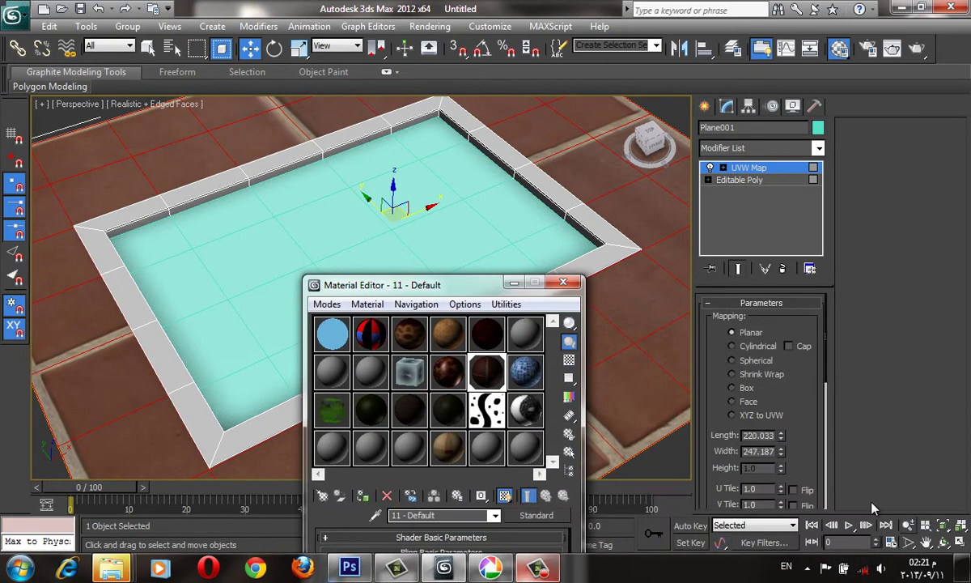
double_click(773, 435)
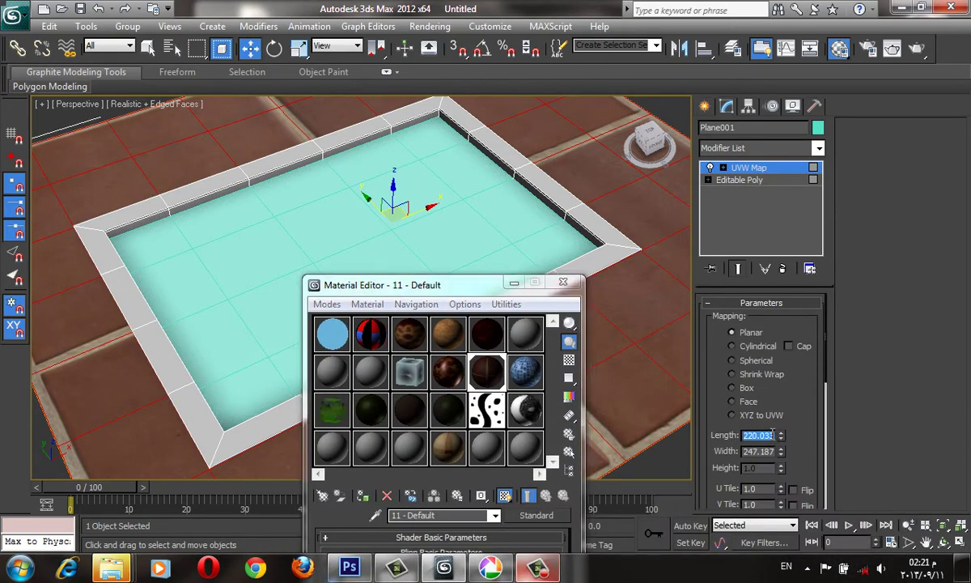
text(222.23)
key(Return)
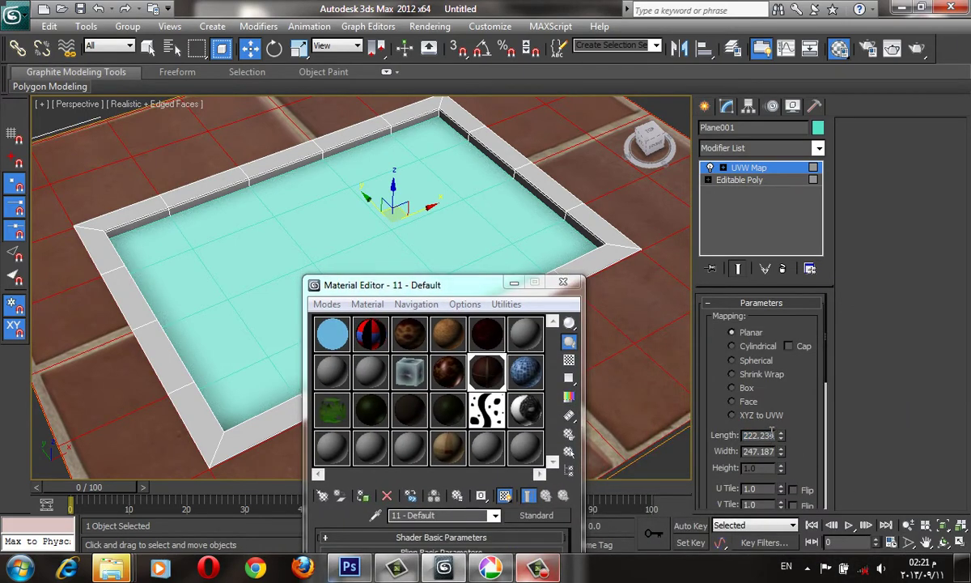
key(Return)
text(70)
key(Tab)
text(70)
key(Tab)
key(Tab)
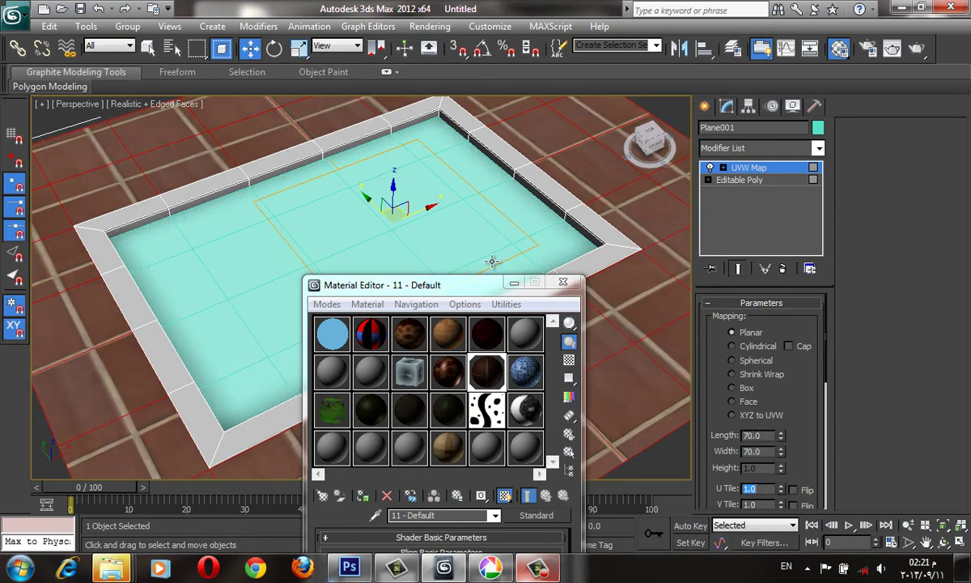
click(514, 282)
middle_drag(324, 356, 372, 362)
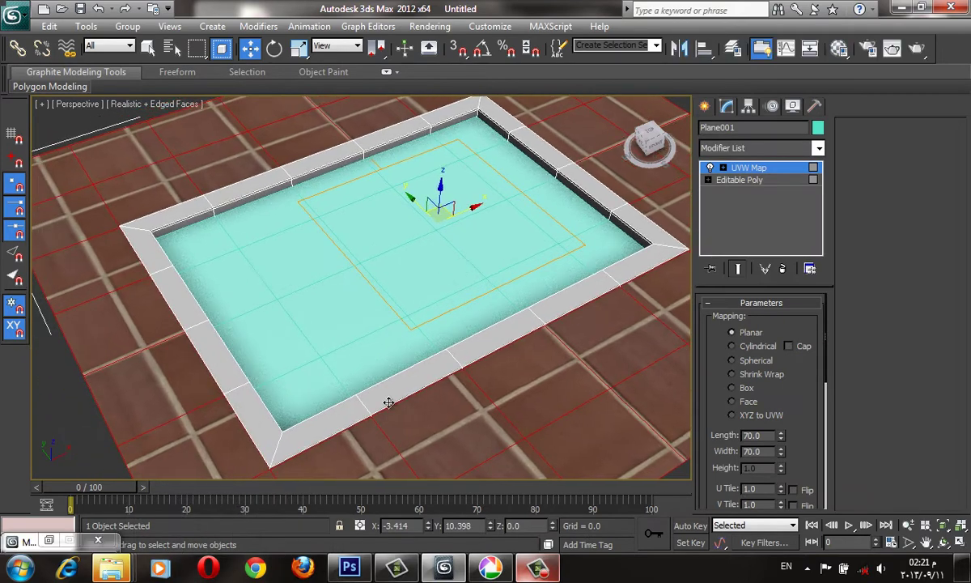
- Select the UVW Map gizmo, then move and uniformly scale it to shrink the floor tiles
click(722, 168)
click(749, 179)
mouse_move(544, 263)
alt+middle_down()
mouse_move(559, 273)
mouse_move(469, 384)
alt+middle_up()
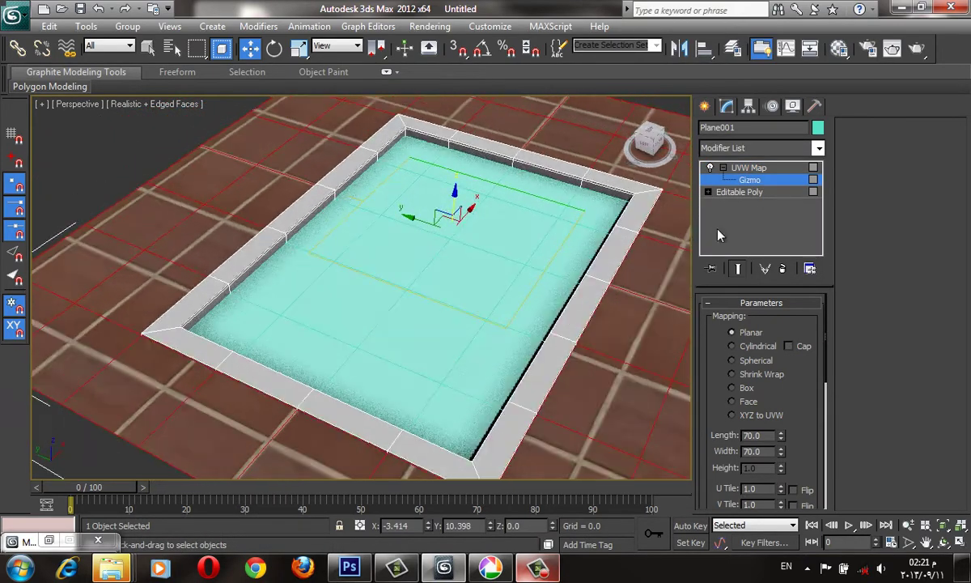
drag(413, 223, 369, 200)
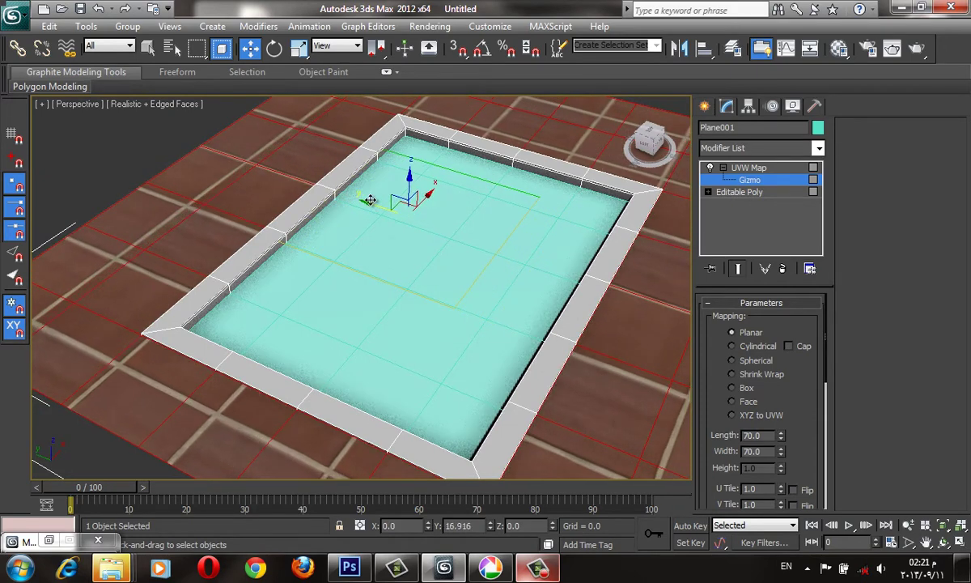
key(r)
mouse_move(412, 238)
mouse_down()
mouse_move(445, 247)
mouse_move(458, 228)
mouse_move(452, 244)
mouse_up()
key(q)
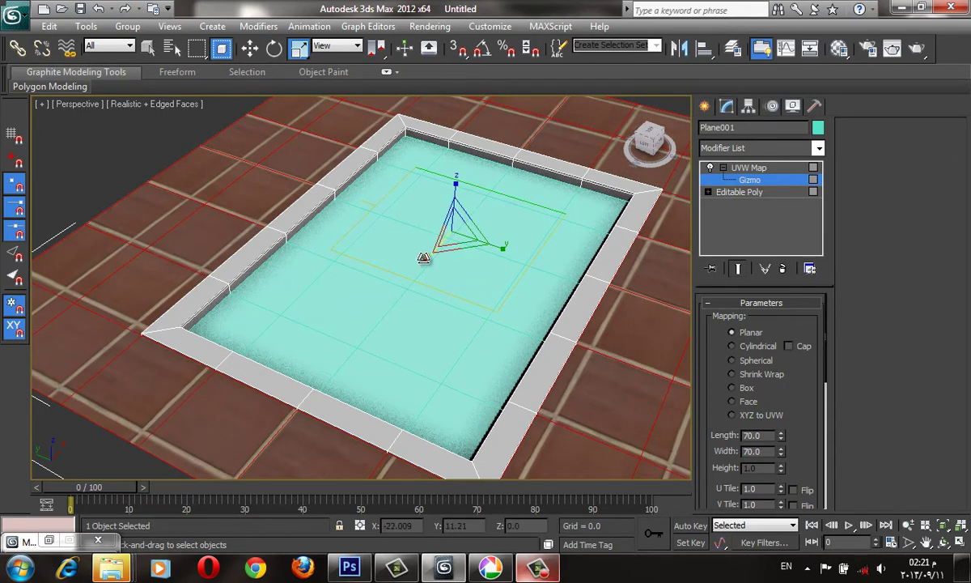
key(w)
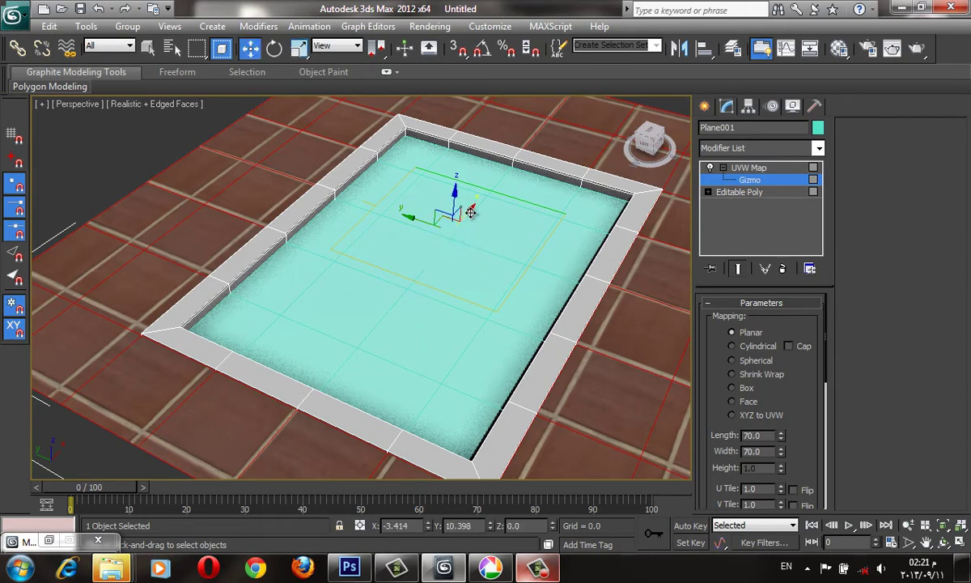
key(e)
key(r)
drag(455, 227, 446, 314)
key(w)
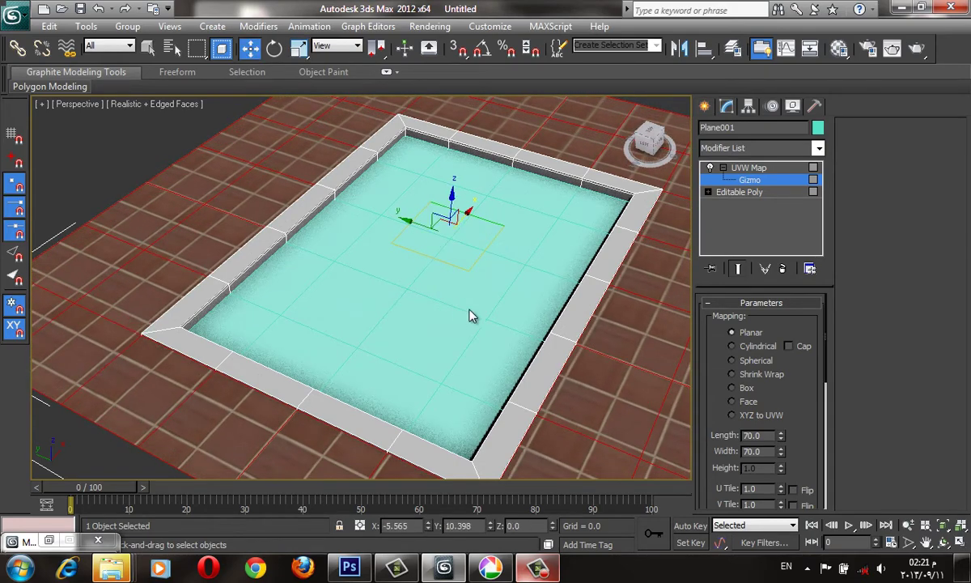
mouse_move(470, 314)
alt+middle_down()
mouse_move(394, 314)
mouse_move(443, 216)
alt+middle_up()
drag(441, 208, 440, 208)
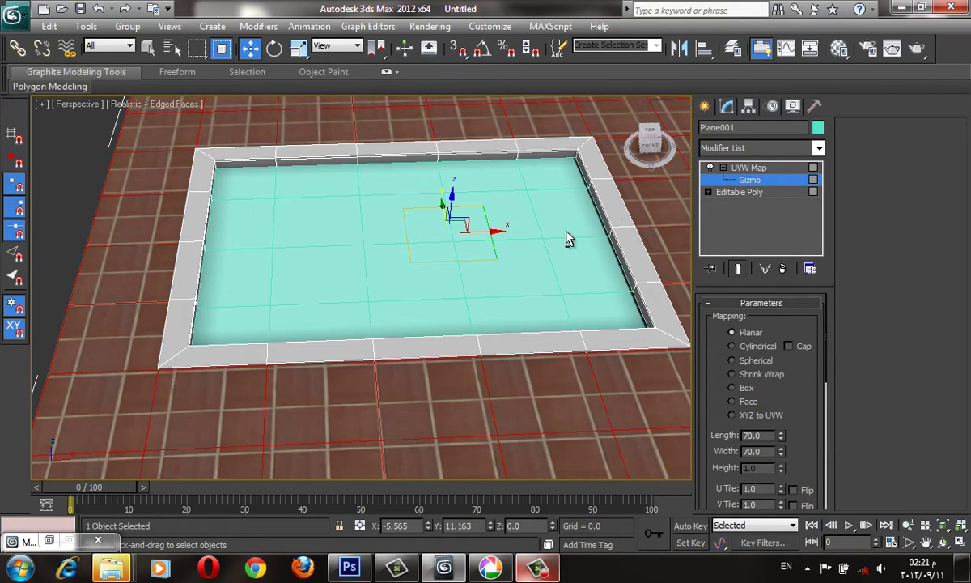
- Rotate the mapping gizmo so the floor tiles run diagonally
alt+middle_drag(569, 238, 647, 231)
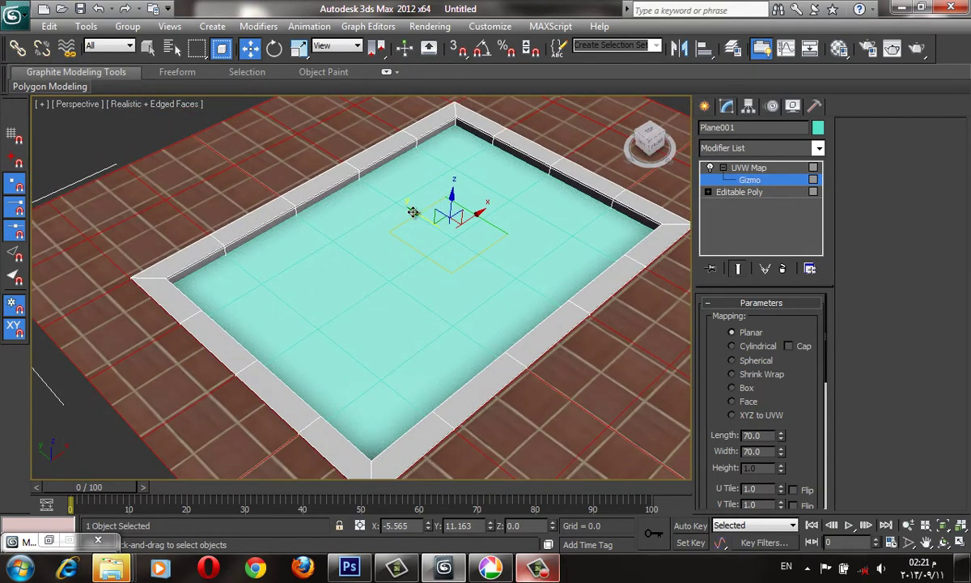
click(273, 48)
drag(503, 256, 512, 370)
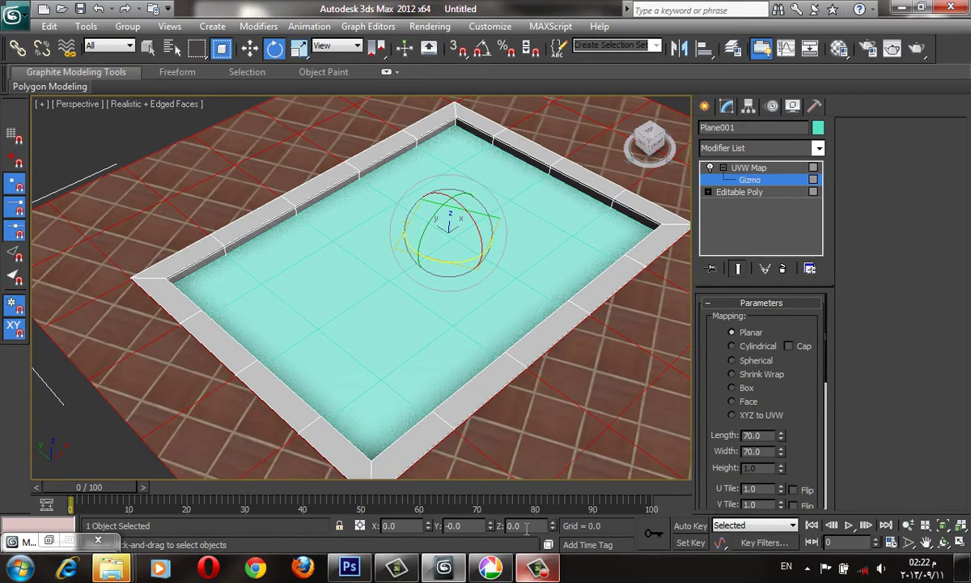
key(ctrl+z)
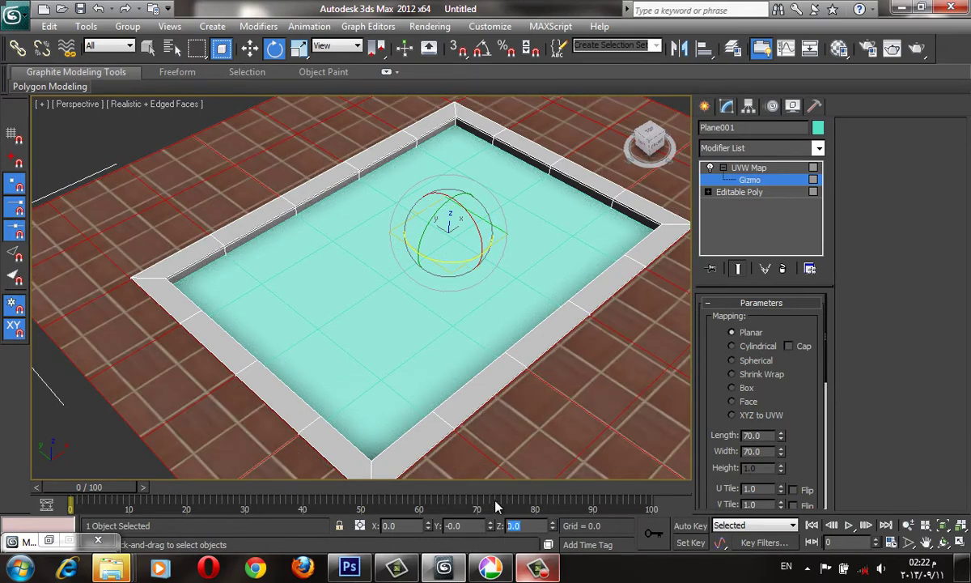
key(ctrl+z)
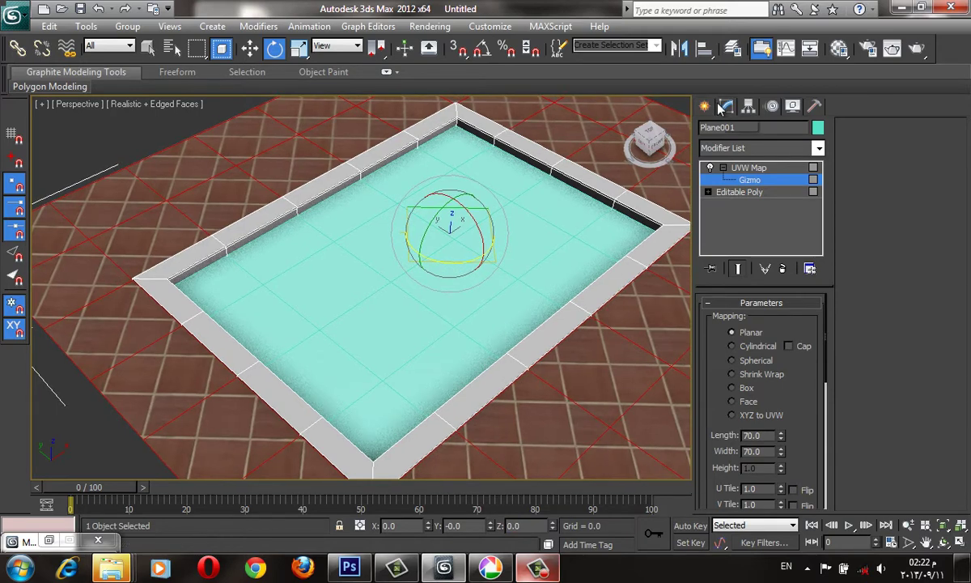
- Return to the Editable Poly level and select all polygons with the border's material ID
click(704, 106)
key(F3)
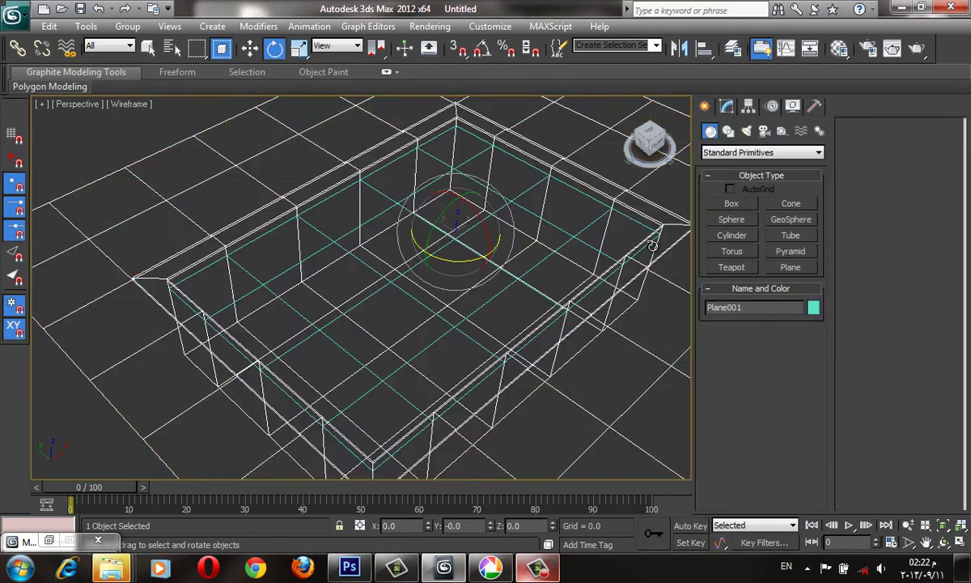
key(F3)
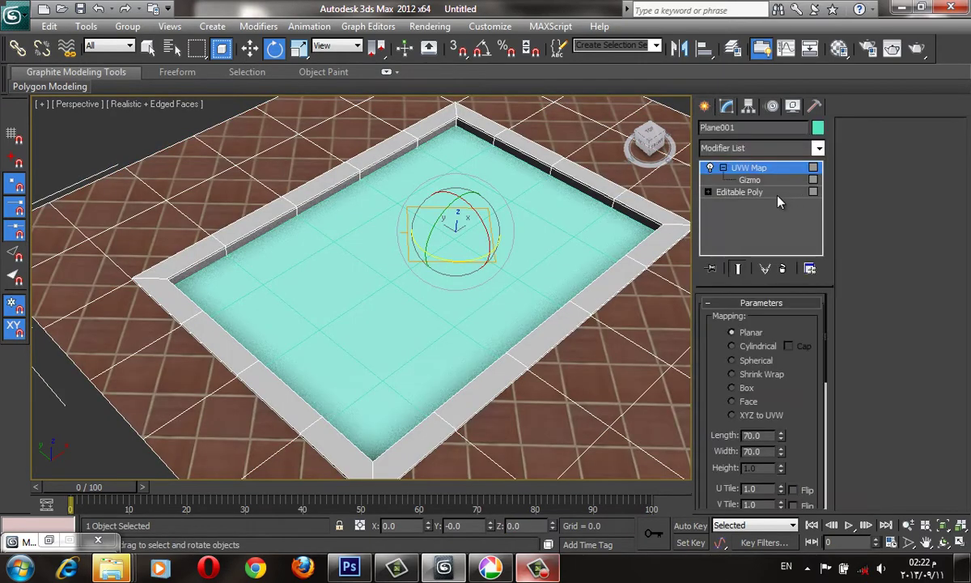
click(777, 194)
click(739, 194)
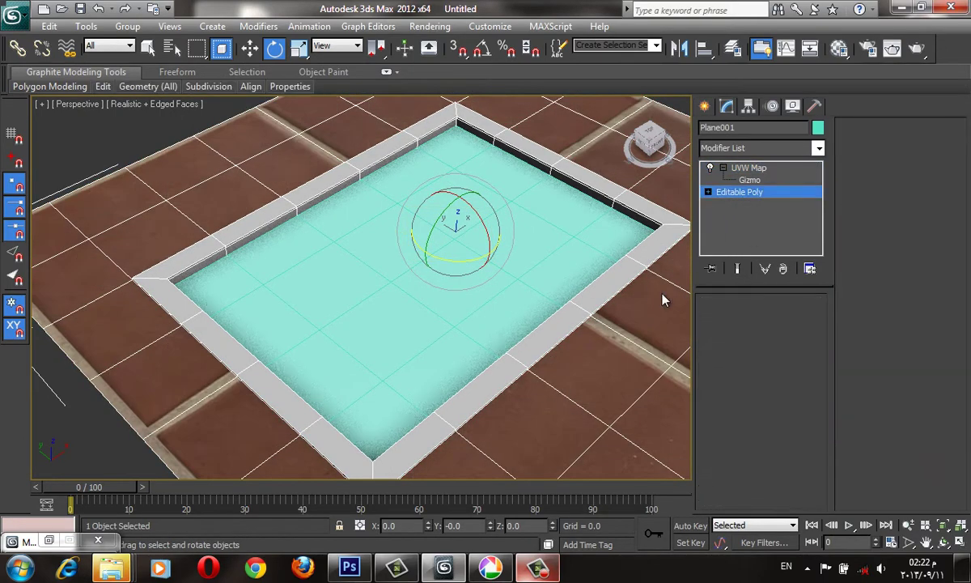
scroll(890, 352, down, 3)
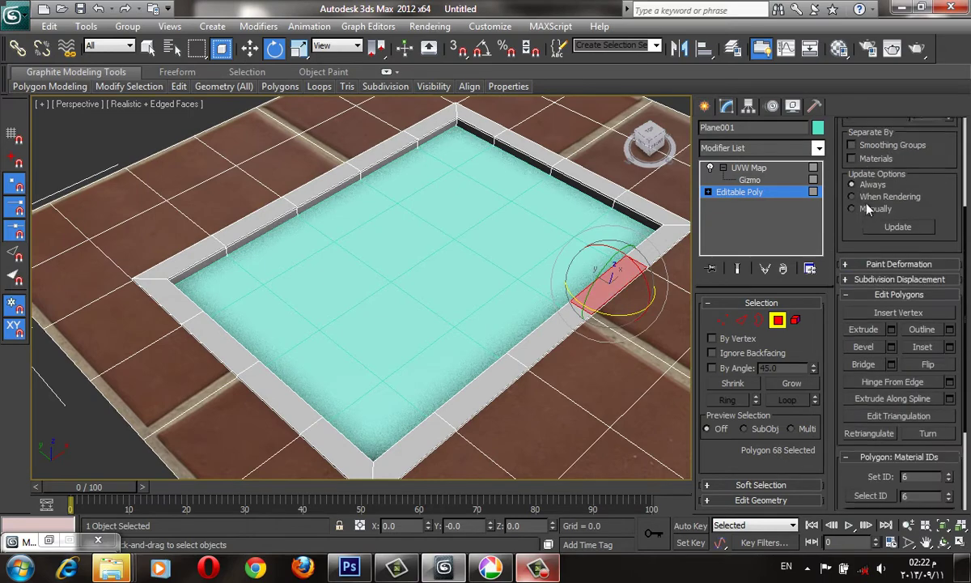
scroll(898, 356, down, 2)
click(881, 409)
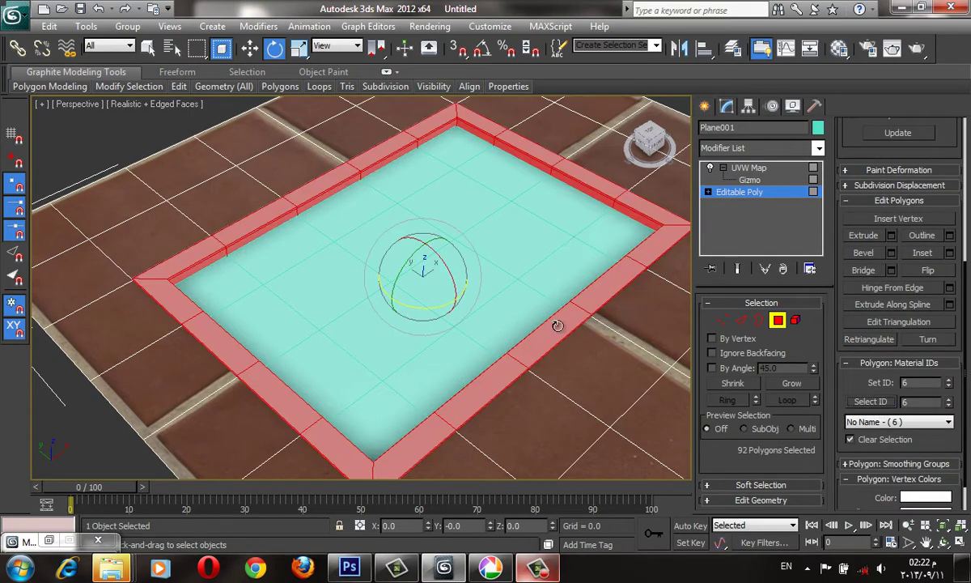
- In Front view, deselect the pool wall polygons with a crossing window, keeping only the rim
key(F3)
key(ctrl+a)
middle_drag(574, 284, 568, 271)
key(f)
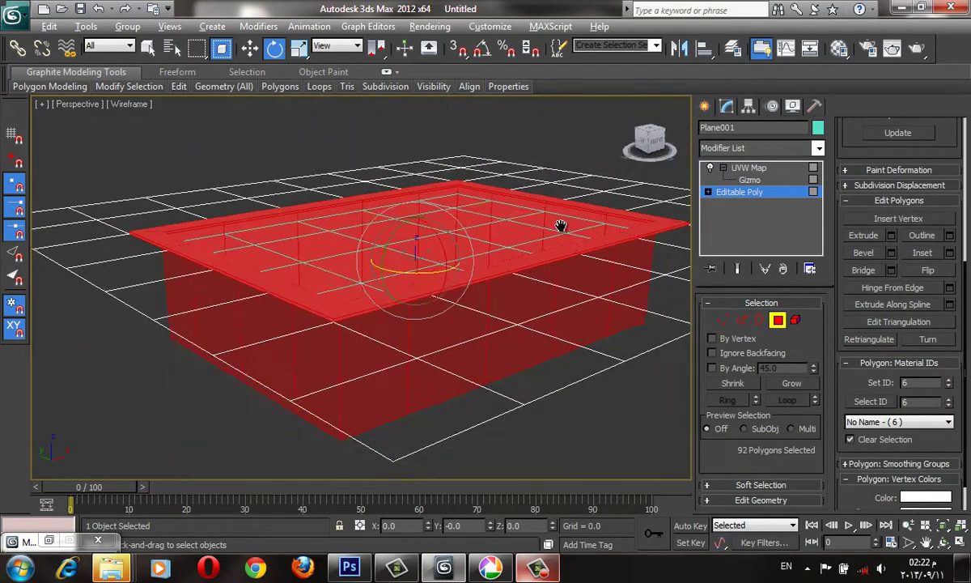
middle_drag(589, 203, 597, 193)
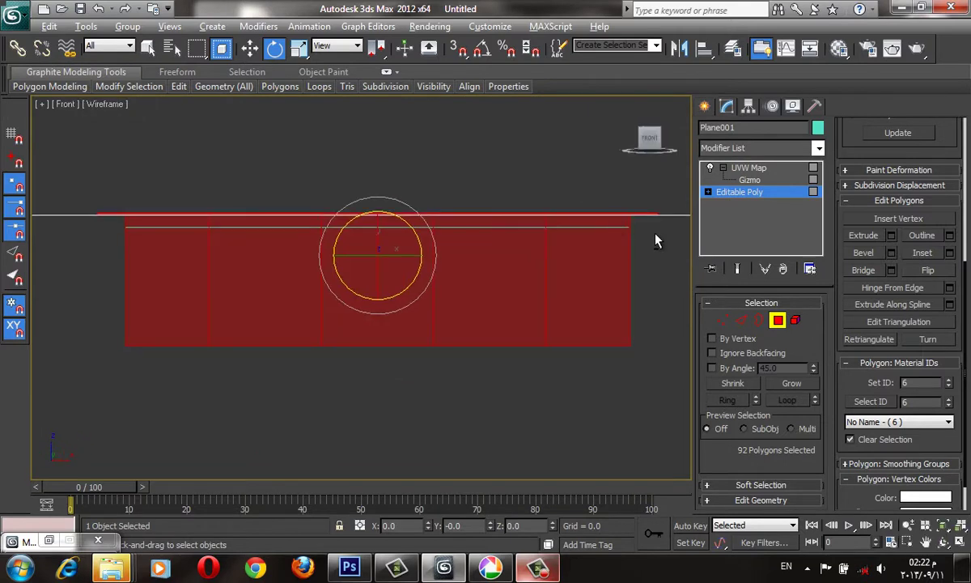
key(ctrl+z)
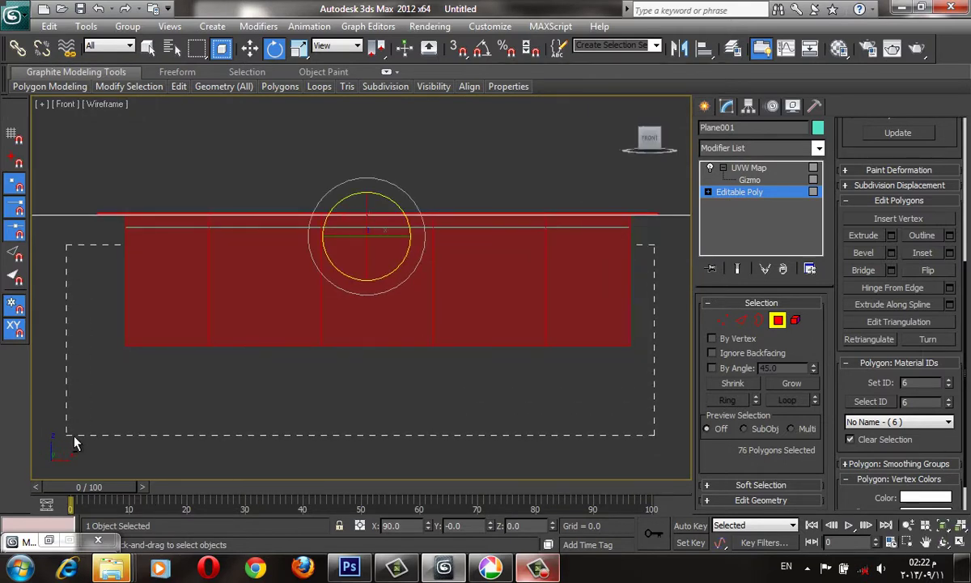
drag(74, 443, 73, 441)
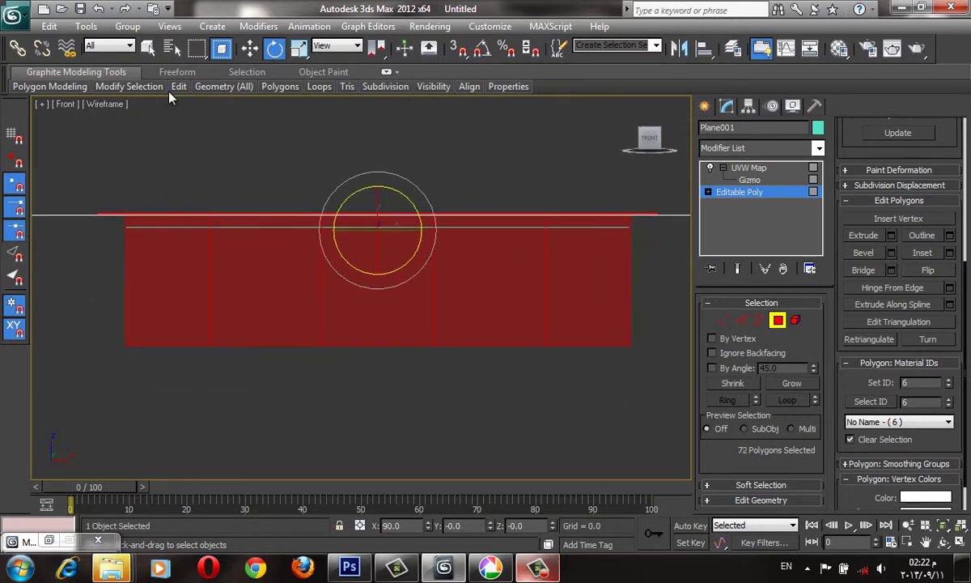
click(219, 49)
alt+drag(652, 280, 133, 405)
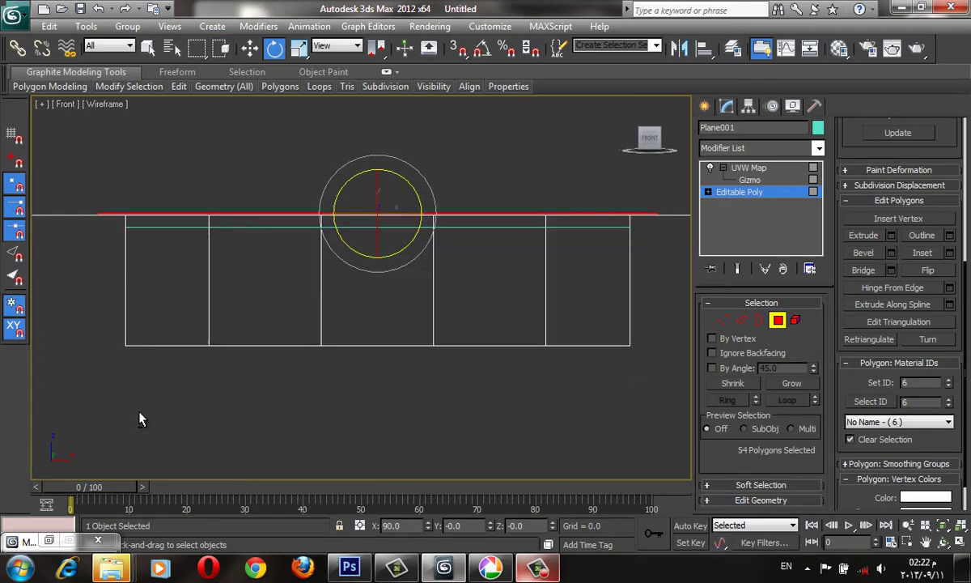
alt+middle_drag(134, 404, 412, 310)
- Assign the wood material from the Material Editor to the selected rim polygons
key(F3)
key(p)
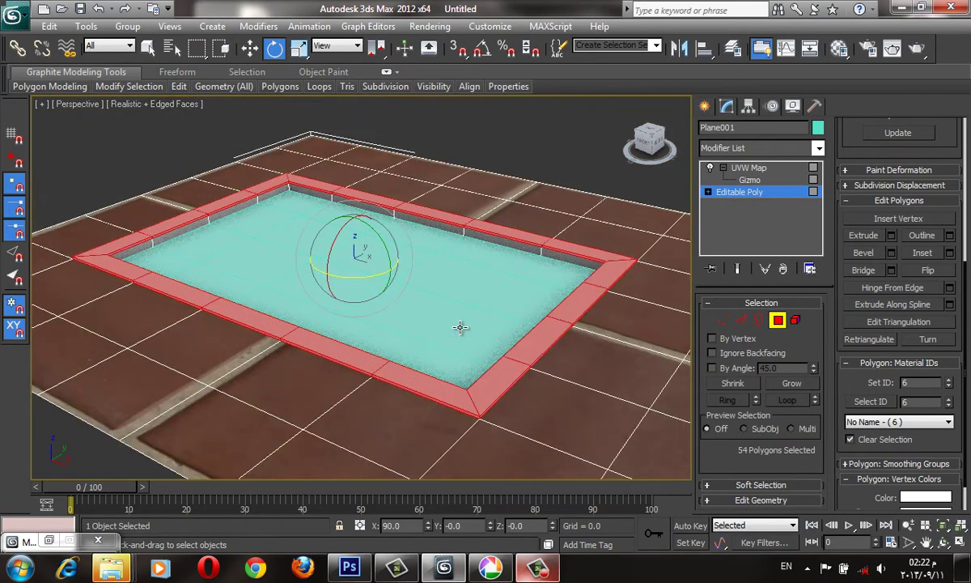
scroll(456, 325, up, 3)
key(m)
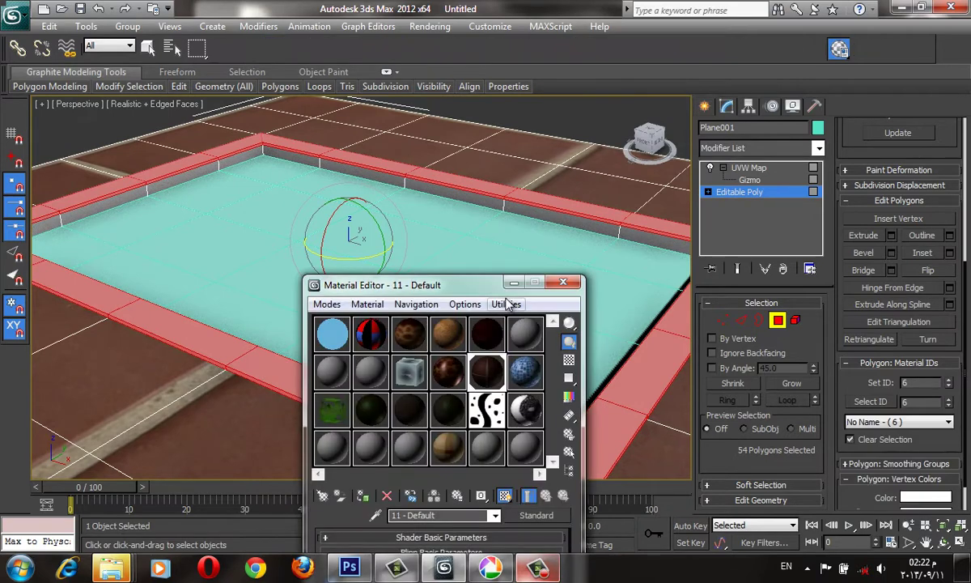
click(448, 447)
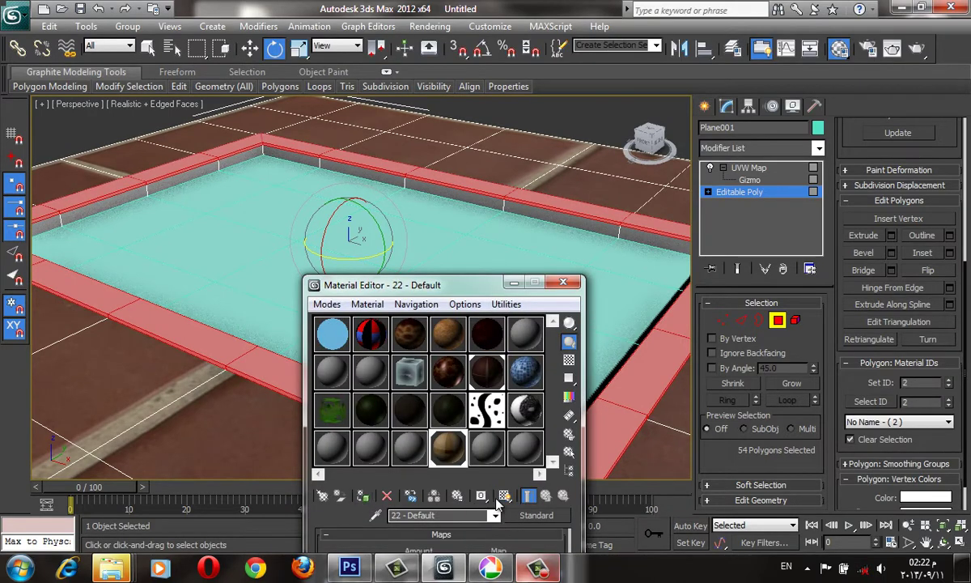
click(457, 497)
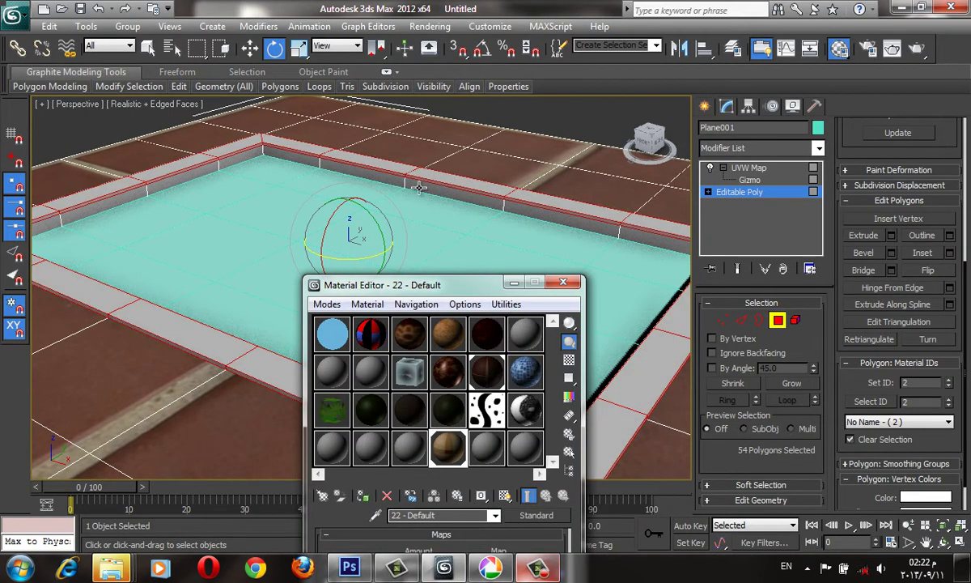
click(514, 282)
click(769, 148)
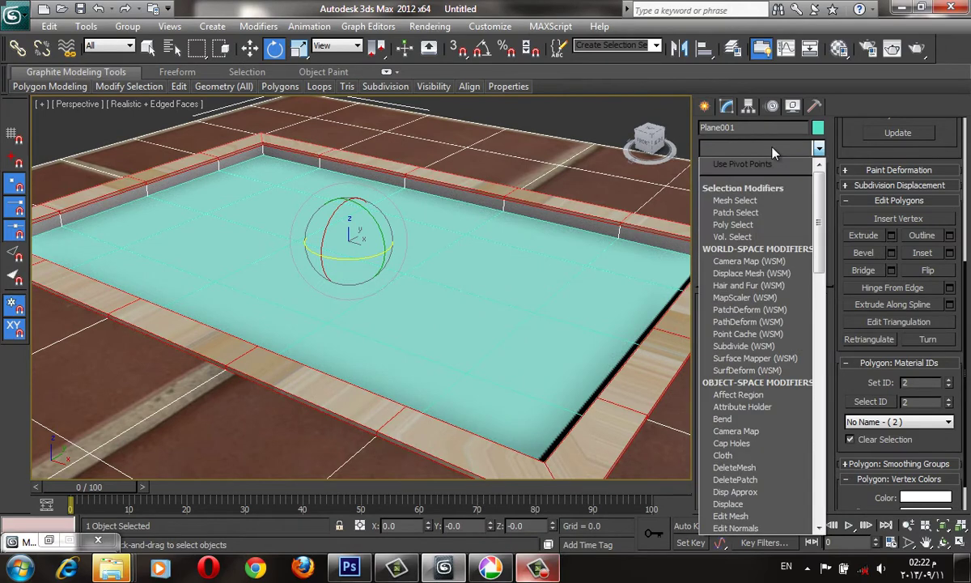
- Add a UVW Map modifier to the pool object and delete the duplicate UVW Map
key(b)
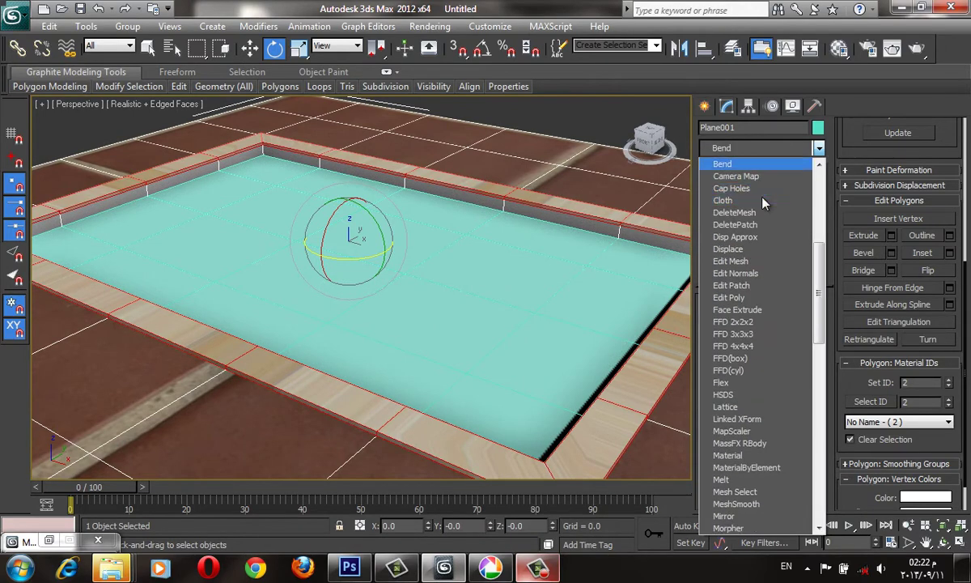
drag(822, 275, 827, 187)
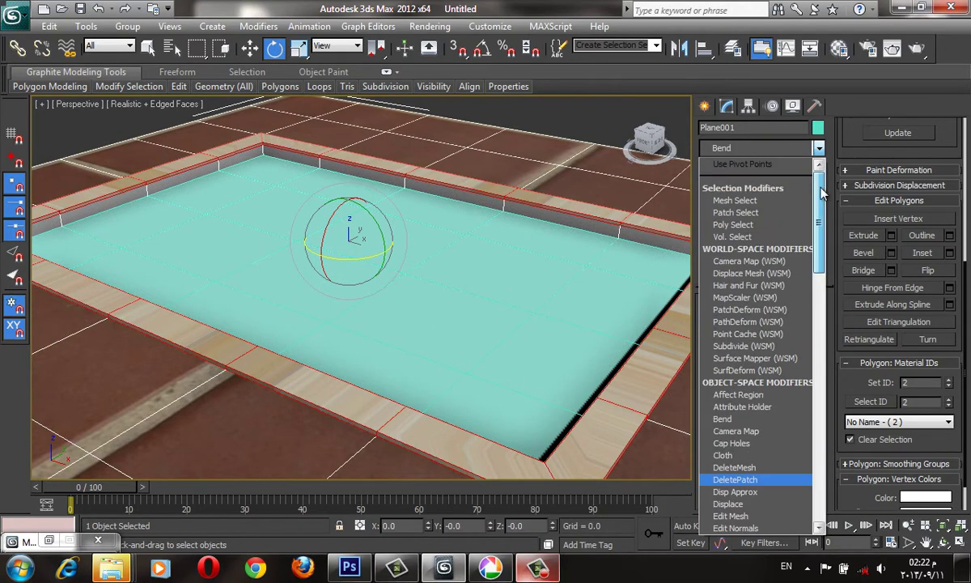
key(u)
key(u)
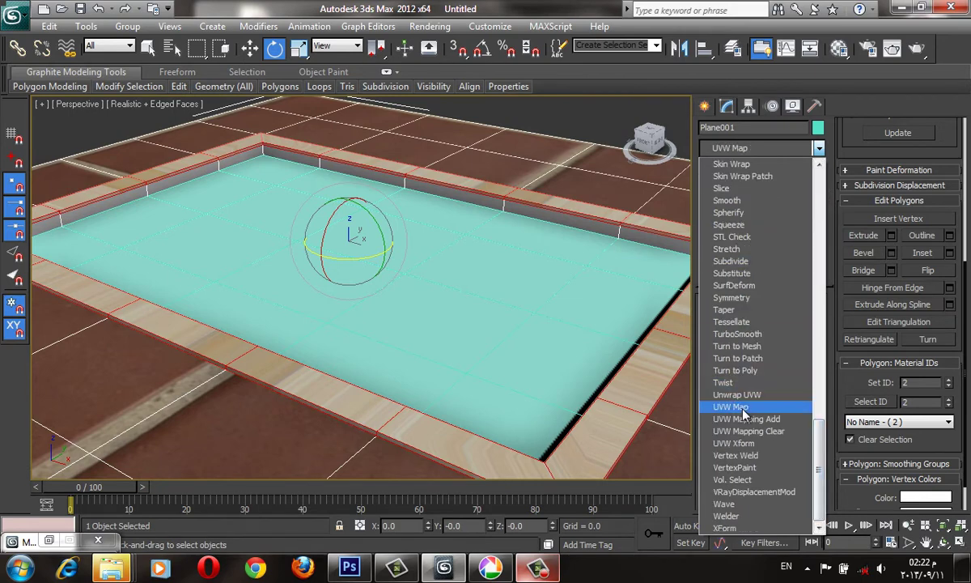
click(743, 407)
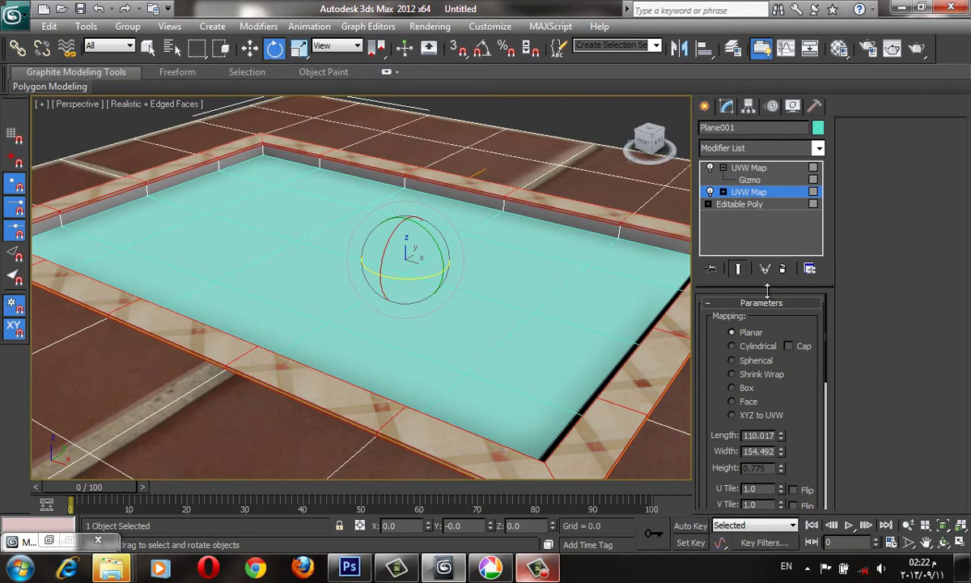
click(782, 270)
click(739, 192)
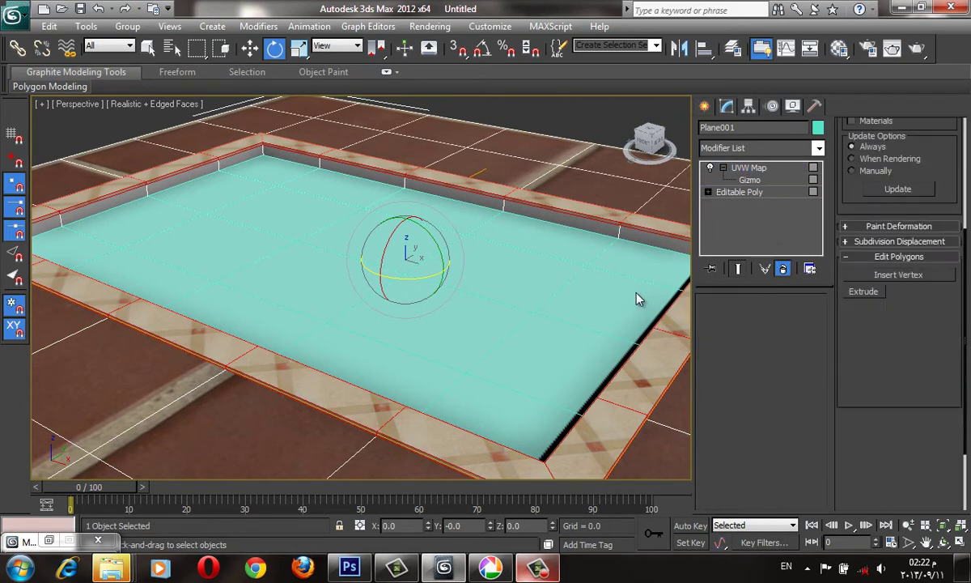
scroll(648, 283, down, 3)
scroll(670, 261, up, 3)
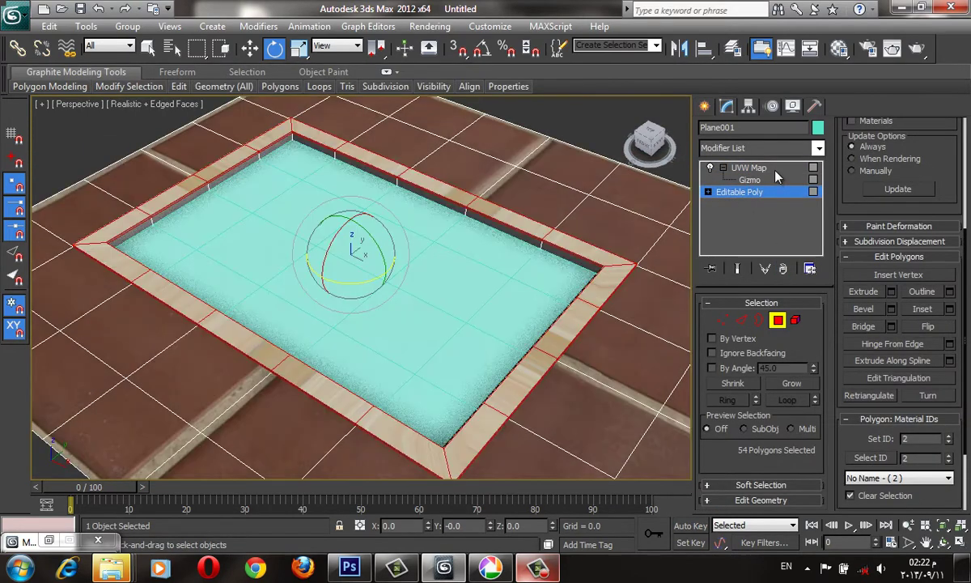
- Collapse the UVW Map modifier into the Editable Poly and shade selected faces with F2
click(764, 168)
right_click(763, 168)
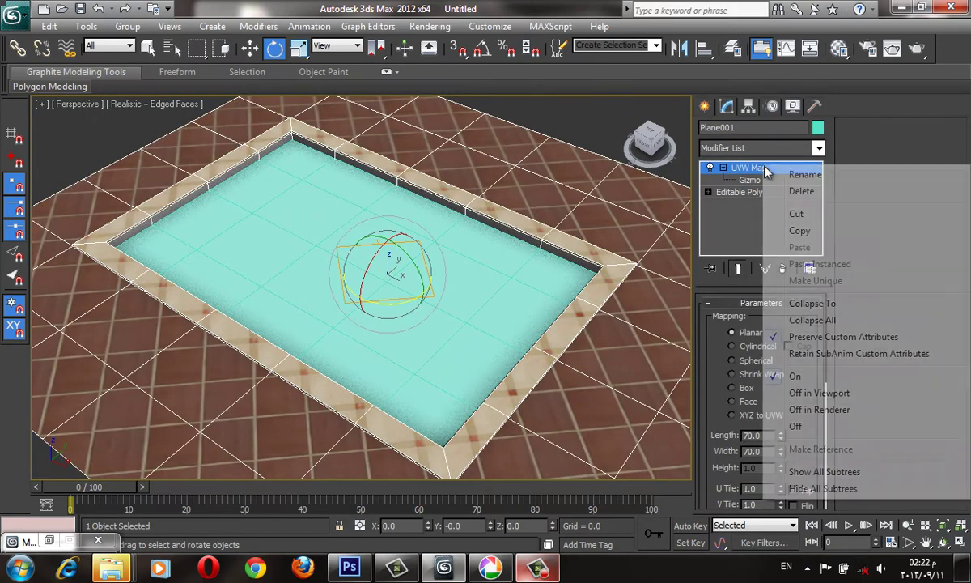
click(812, 304)
click(613, 401)
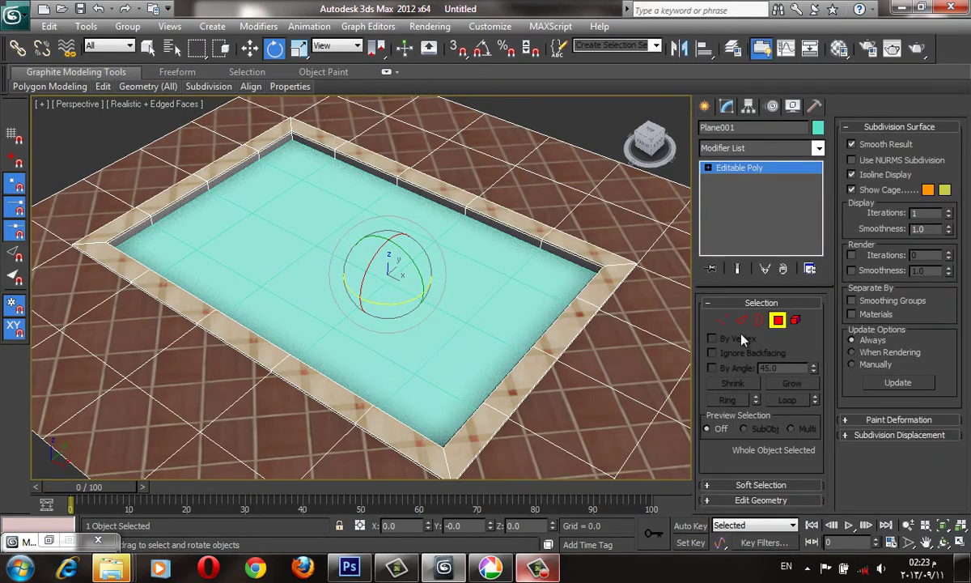
key(F2)
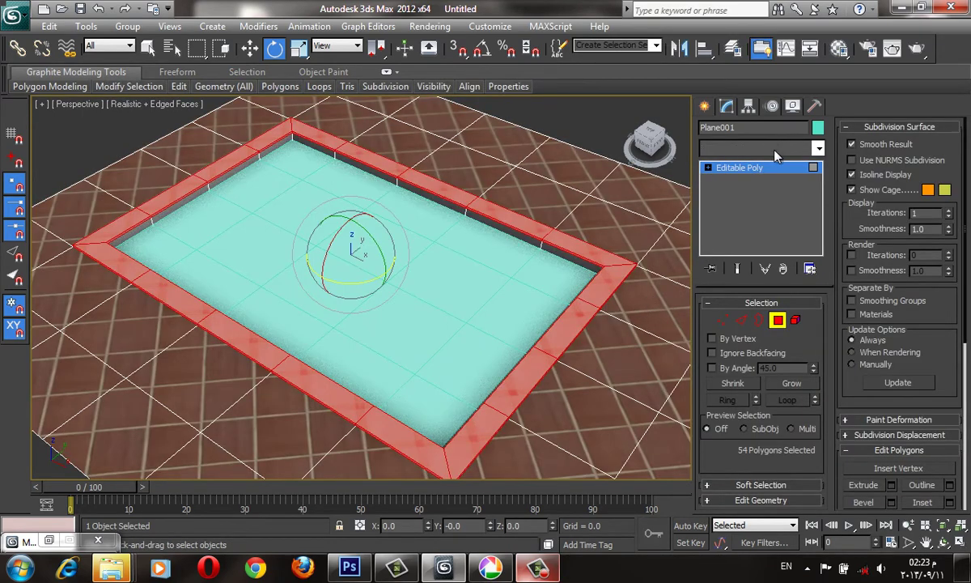
- Add a Box-mode UVW Map with Length, Width and Height set to 20
click(773, 147)
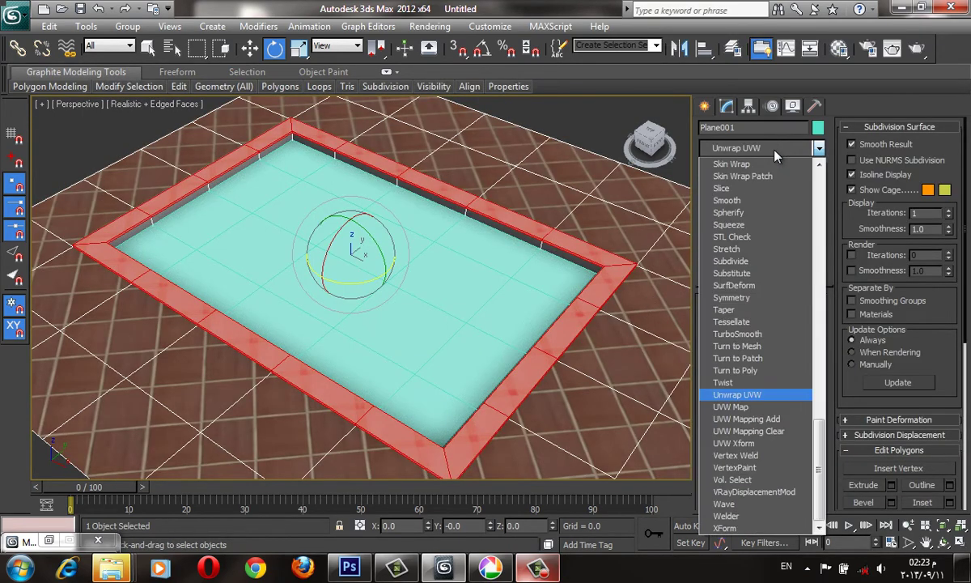
click(728, 407)
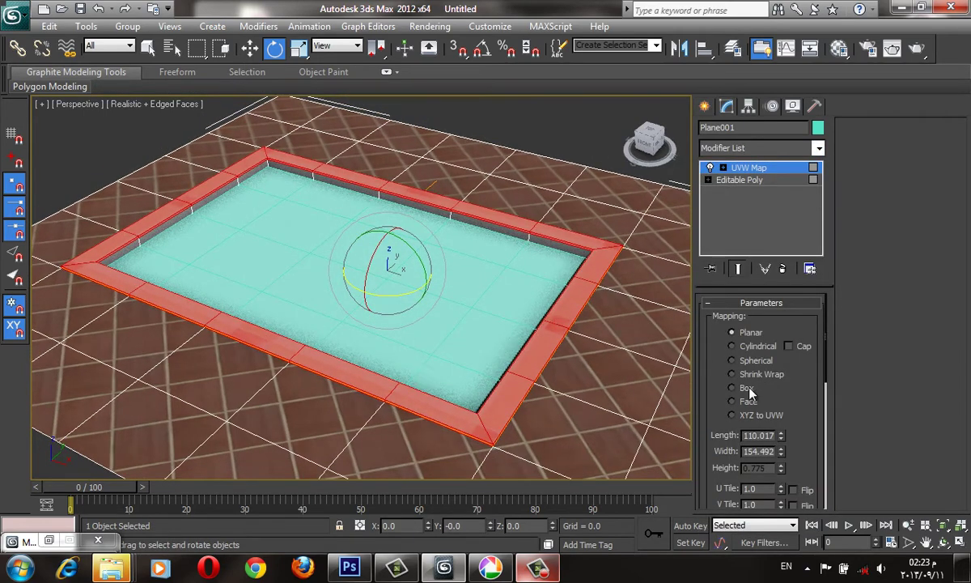
click(746, 388)
double_click(758, 435)
text(0)
key(Tab)
text(20)
key(Tab)
text(20)
key(Tab)
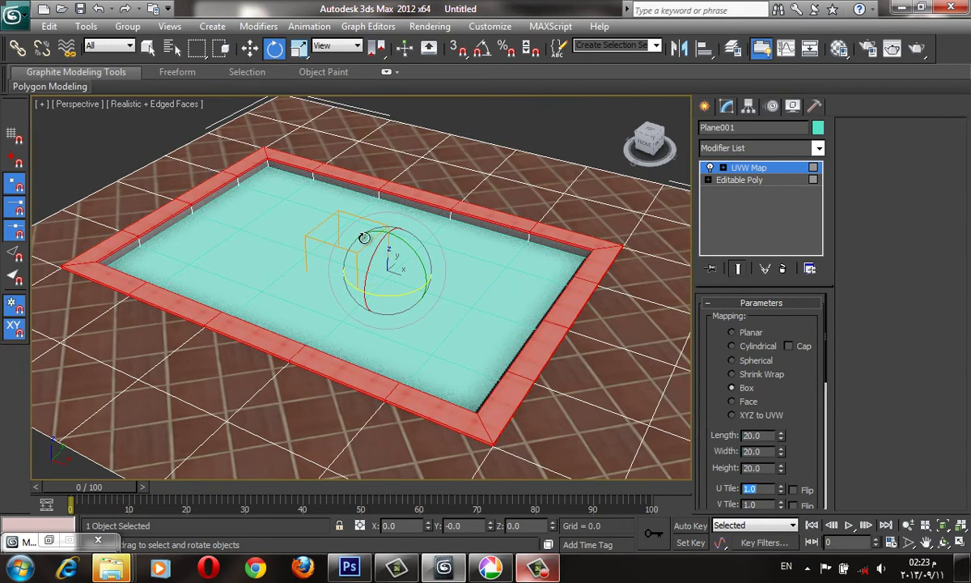
- Zoom in on the pool and open the Material Editor, enlarging its window
scroll(383, 117, up, 2)
scroll(383, 298, up, 2)
scroll(418, 359, up, 2)
scroll(417, 334, up, 2)
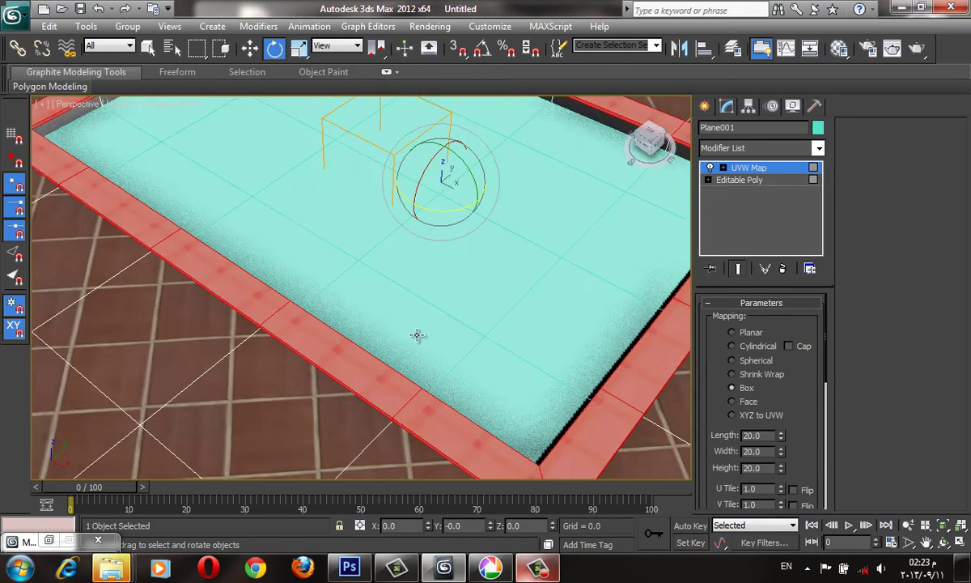
key(m)
mouse_move(448, 273)
mouse_down()
mouse_move(499, 226)
mouse_move(758, 69)
mouse_up()
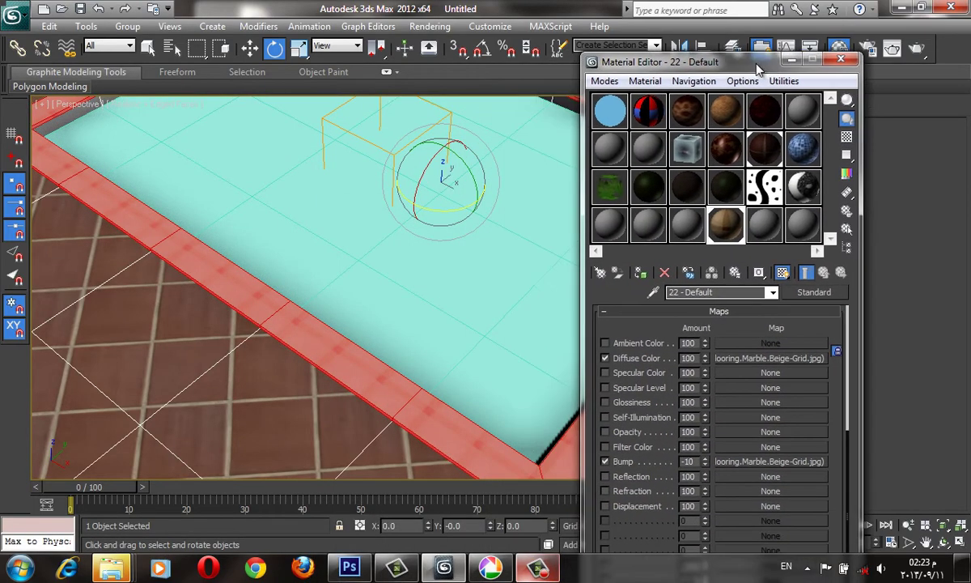
- Crop the Diffuse marble bitmap to its lower section (V 0.545, H 0.414) and apply cropping
click(801, 358)
double_click(726, 225)
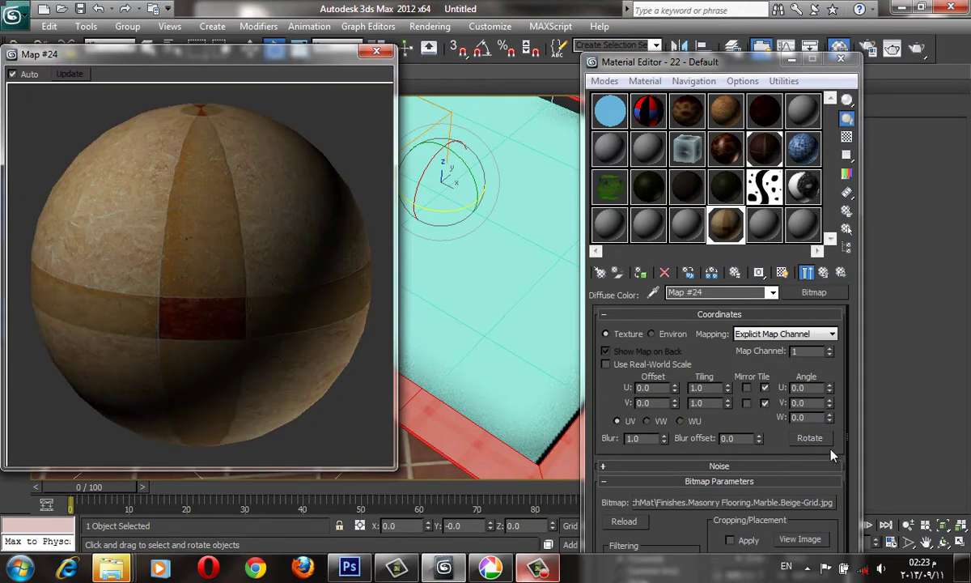
scroll(781, 438, down, 3)
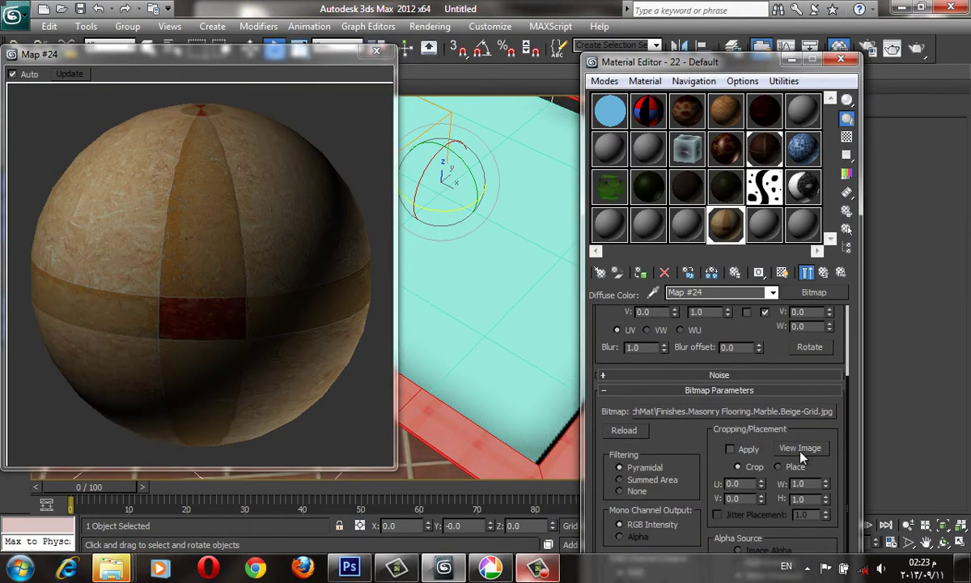
click(801, 453)
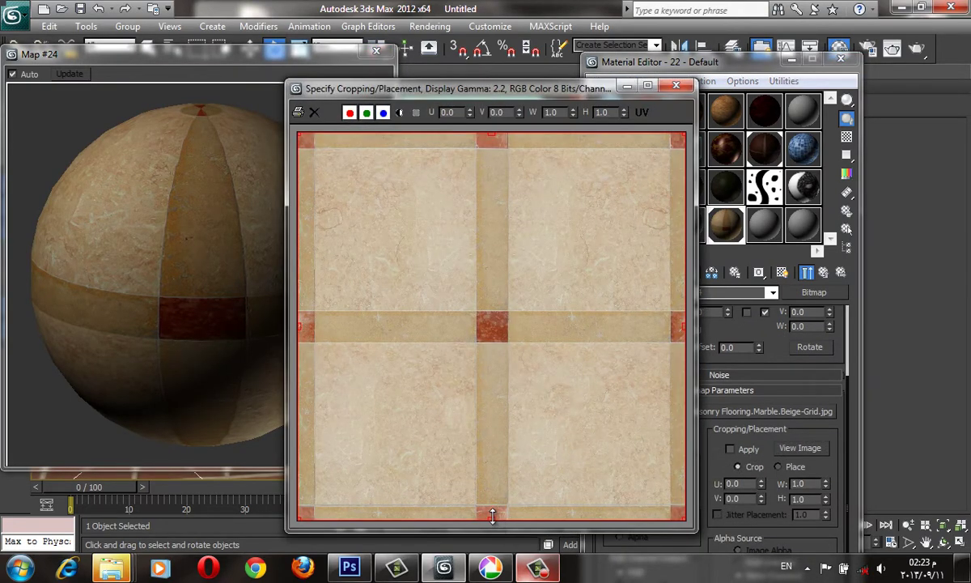
drag(492, 515, 493, 505)
drag(492, 135, 500, 345)
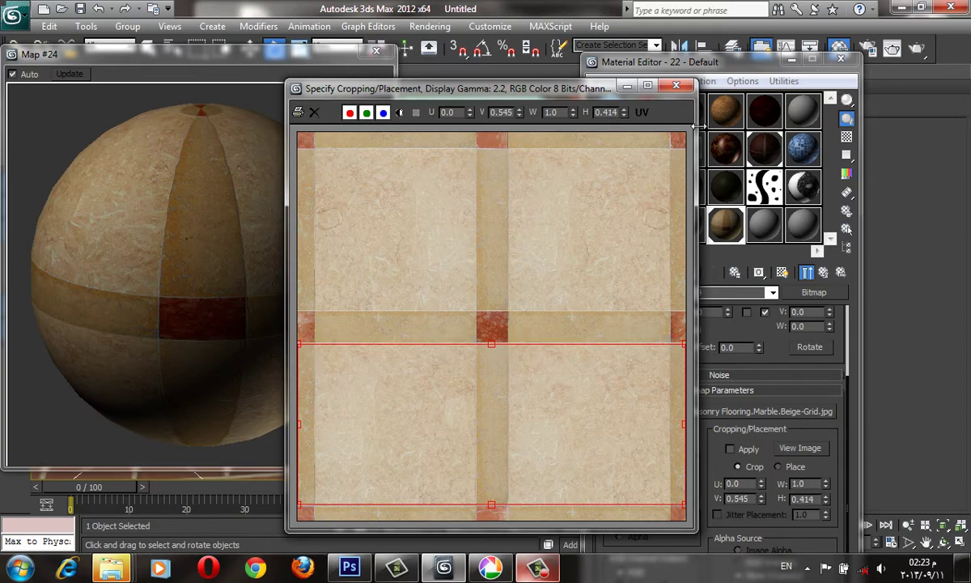
click(677, 85)
click(730, 449)
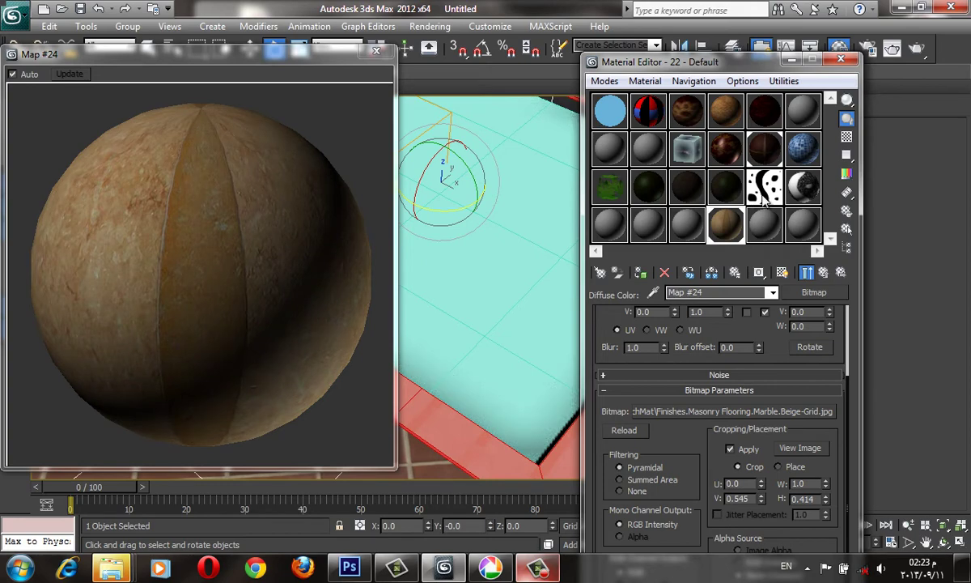
- Switch the UVW Map mapping to XYZ to UVW and then back to Box
click(791, 60)
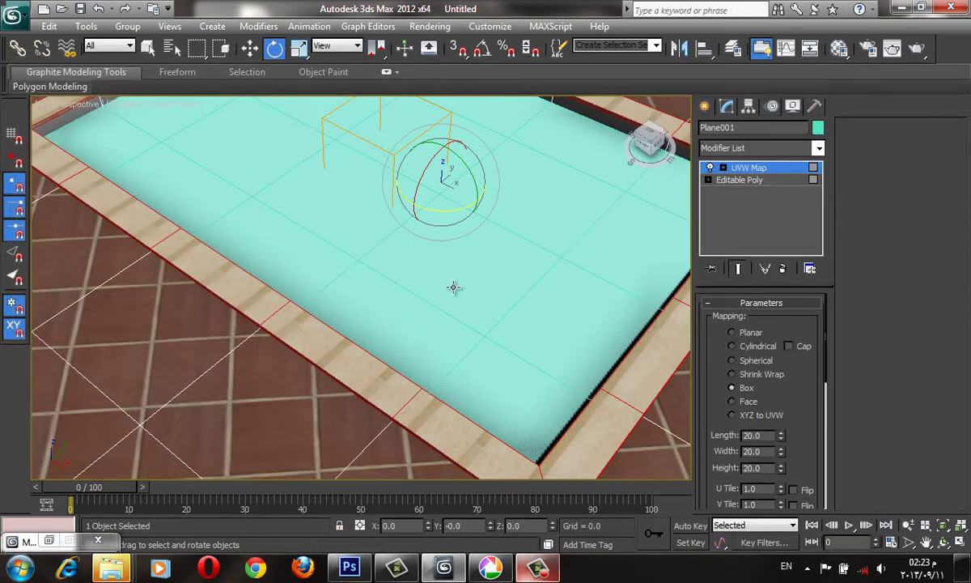
scroll(639, 269, up, 4)
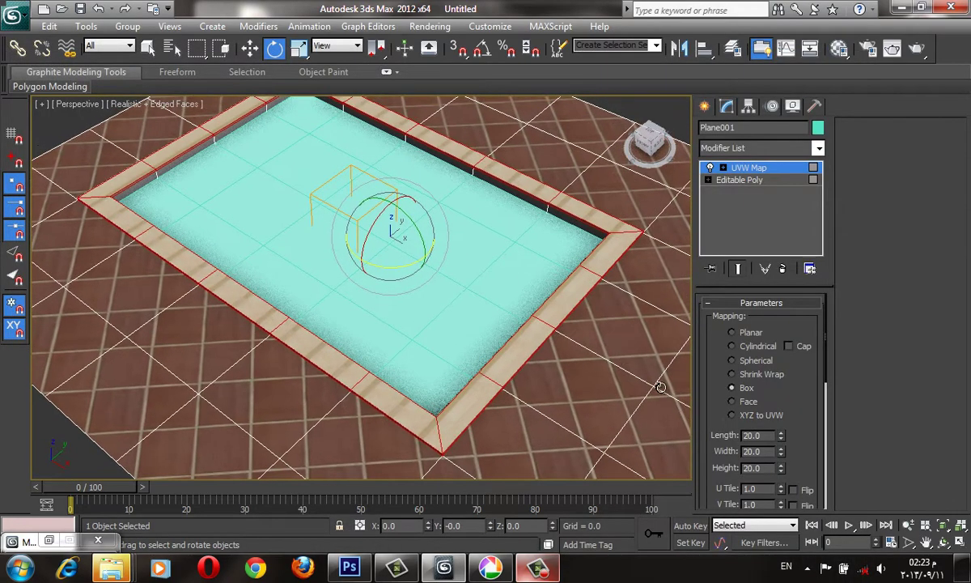
click(773, 416)
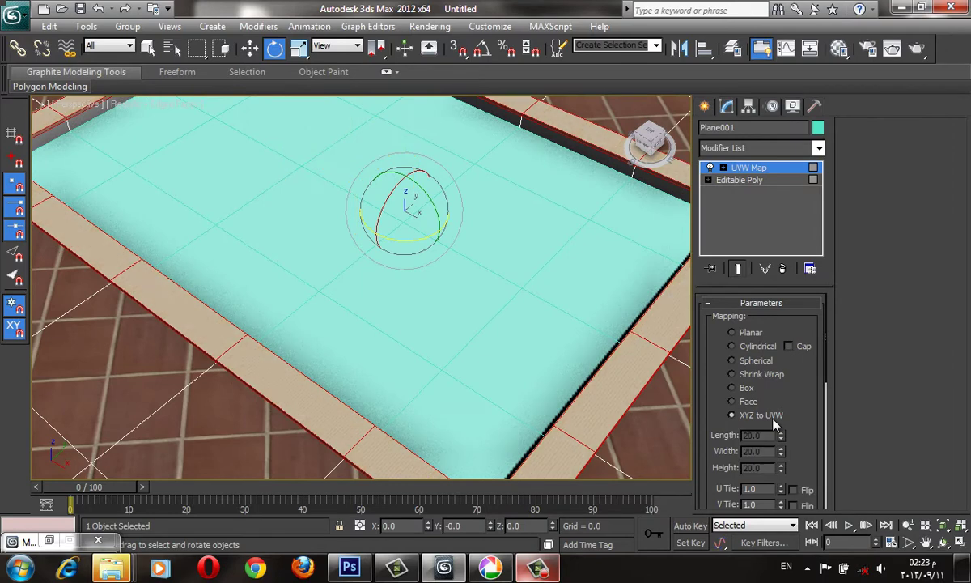
click(732, 388)
scroll(400, 415, down, 3)
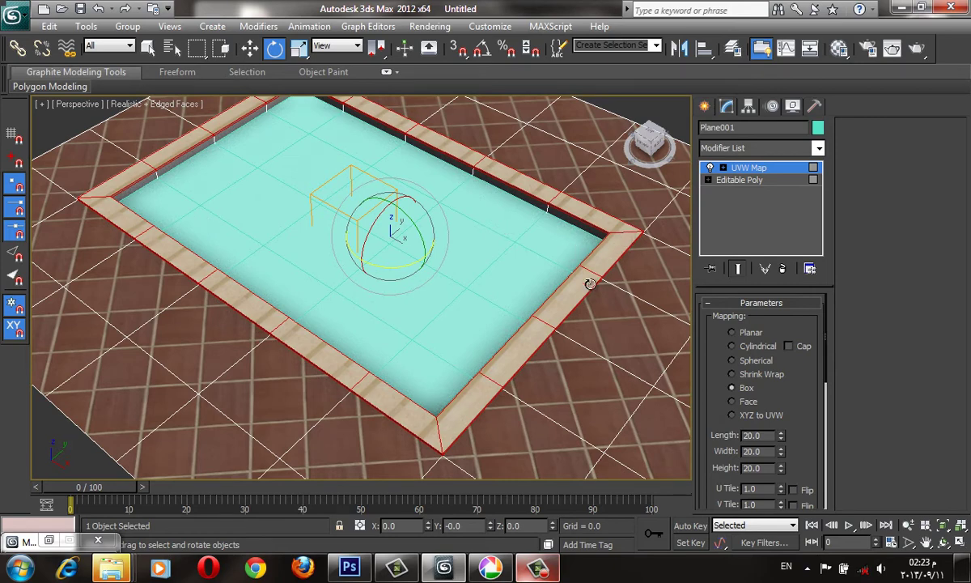
scroll(492, 357, up, 3)
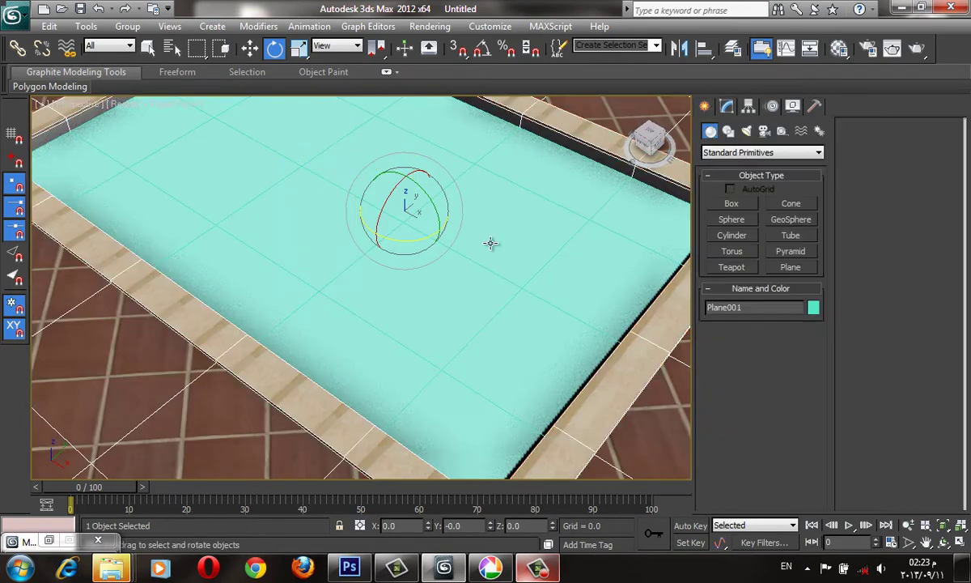
- Reselect the pool and collapse its UVW Map modifier into the Editable Poly
key(F3)
click(526, 235)
key(F3)
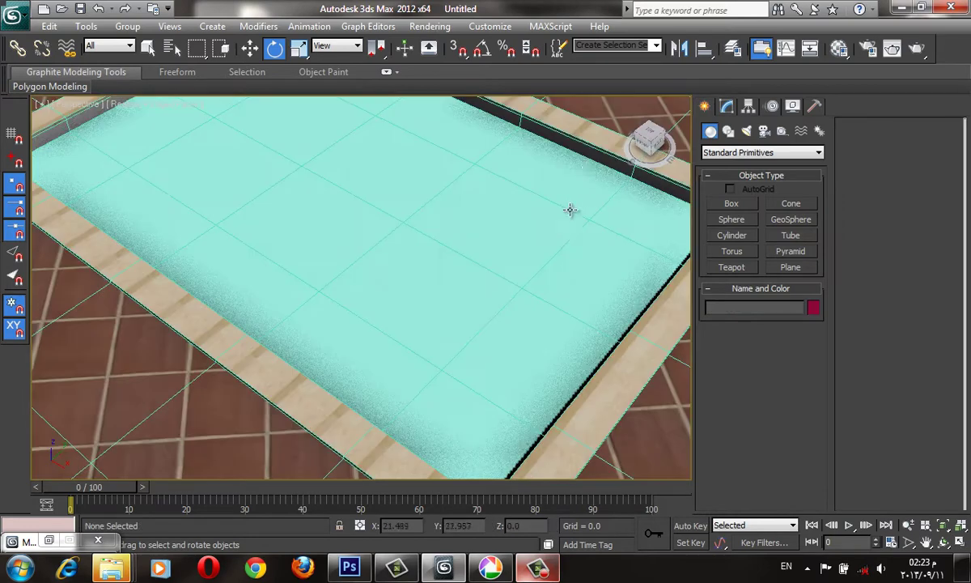
click(569, 210)
key(F3)
click(727, 106)
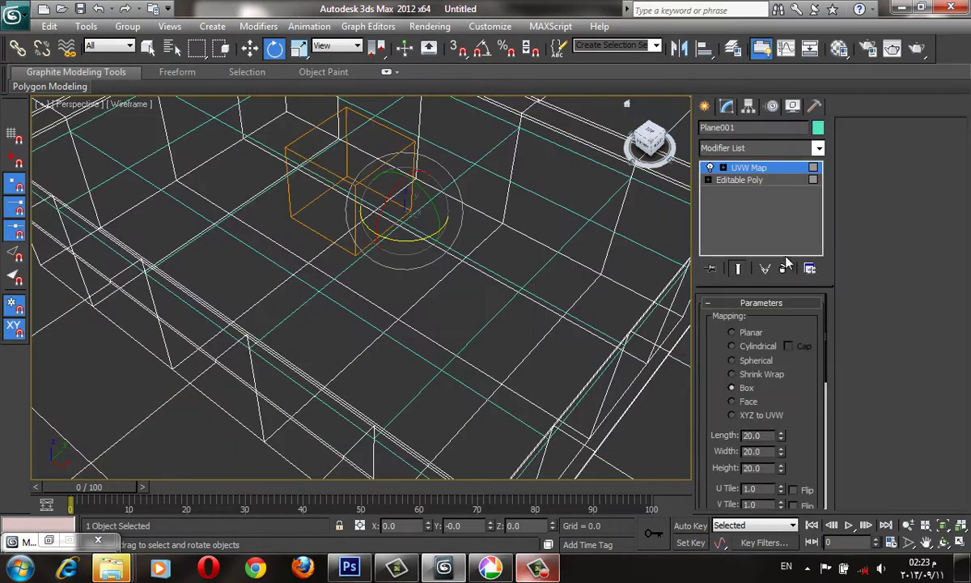
click(773, 179)
click(774, 168)
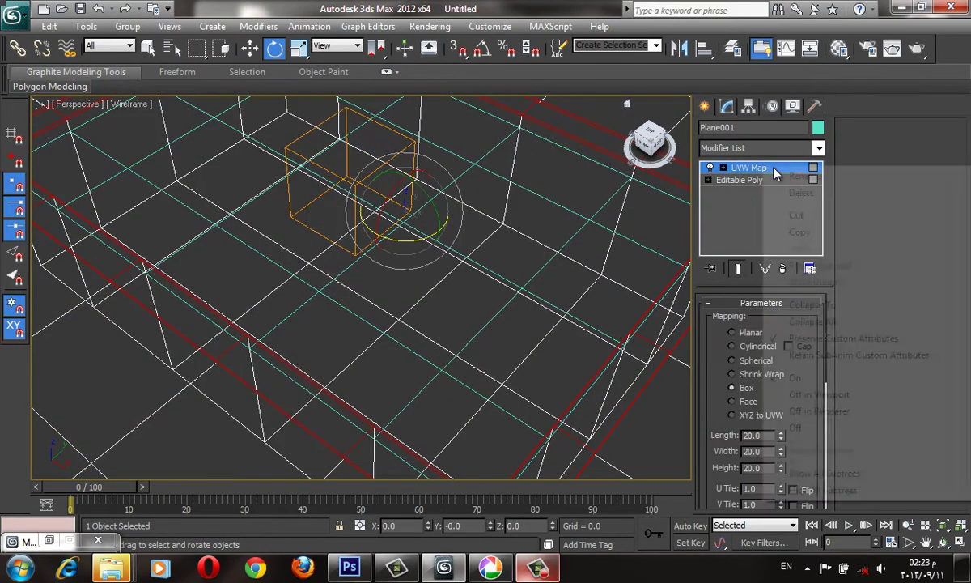
right_click(774, 168)
click(788, 306)
click(553, 344)
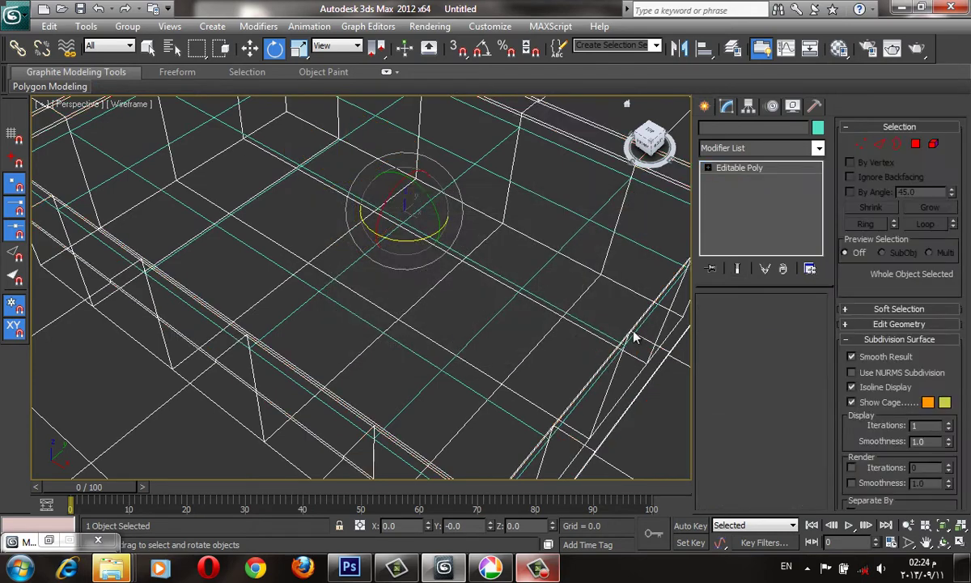
key(F3)
- In Polygon mode, pick a floor polygon and select all polygons sharing its material ID
click(776, 320)
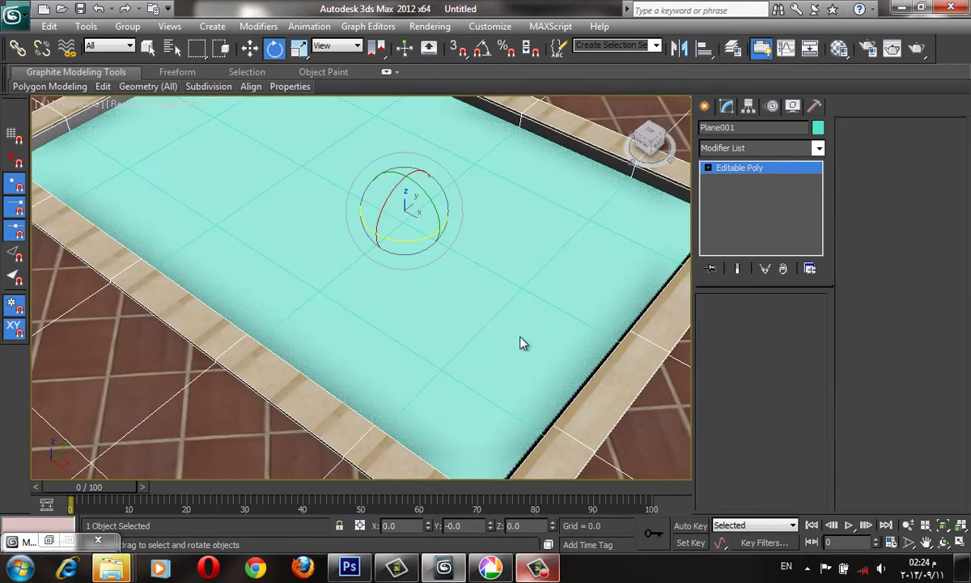
key(F3)
click(496, 299)
key(F3)
scroll(870, 267, down, 3)
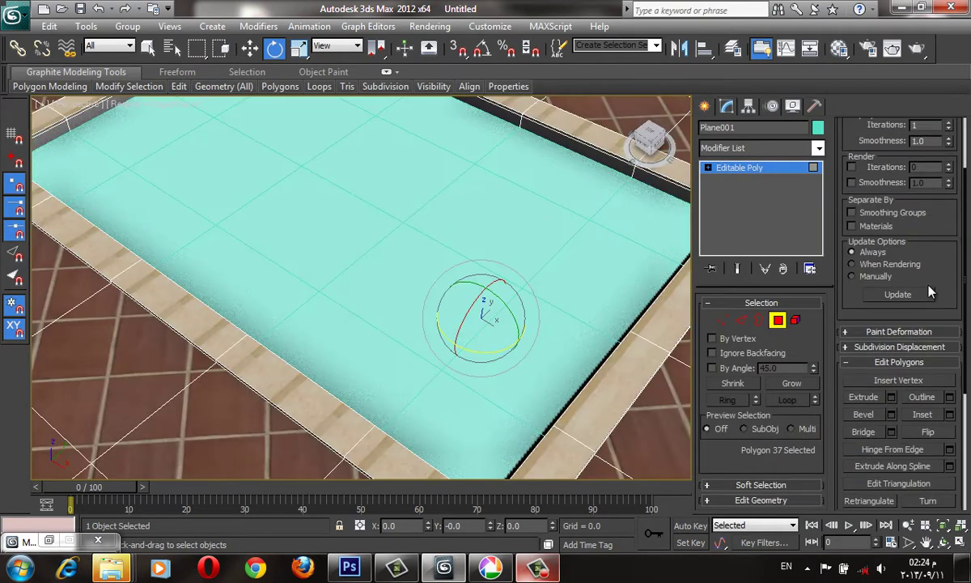
scroll(865, 278, down, 3)
scroll(870, 324, down, 5)
click(870, 364)
- Assign the light blue material in slot 12 to the selected faces
mouse_move(489, 309)
middle_down()
mouse_move(435, 267)
mouse_move(425, 284)
middle_up()
key(F3)
key(m)
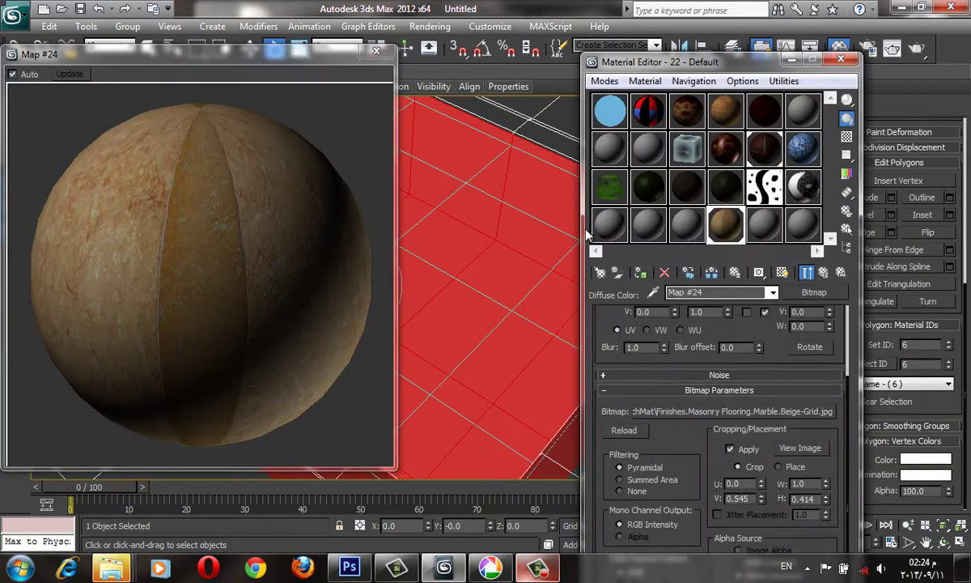
click(806, 157)
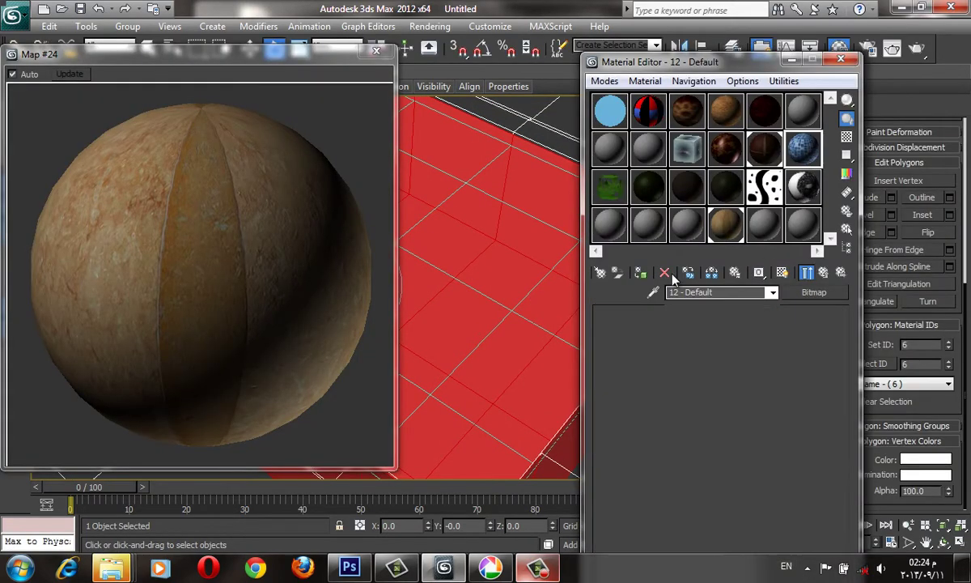
click(782, 272)
click(375, 50)
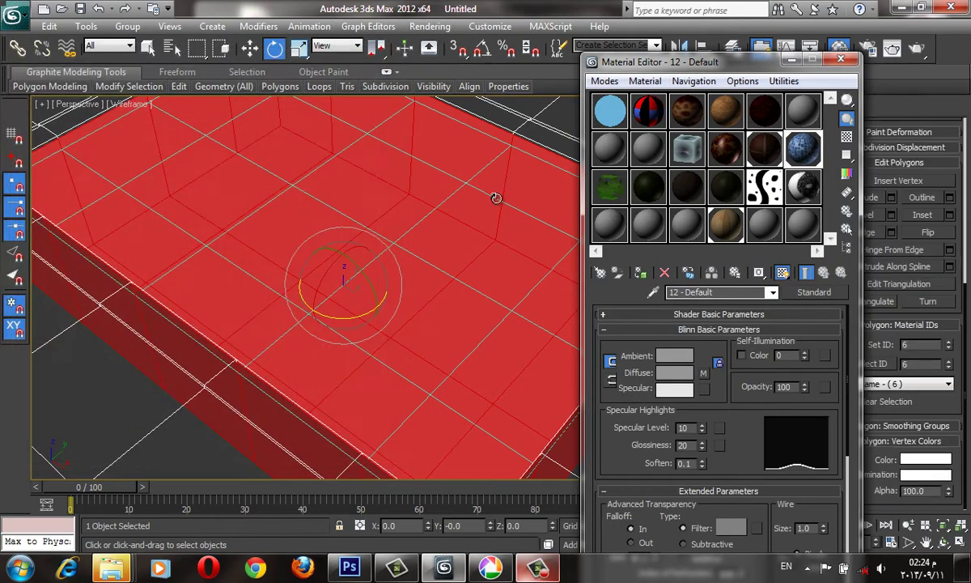
key(F3)
alt+middle_drag(508, 194, 807, 83)
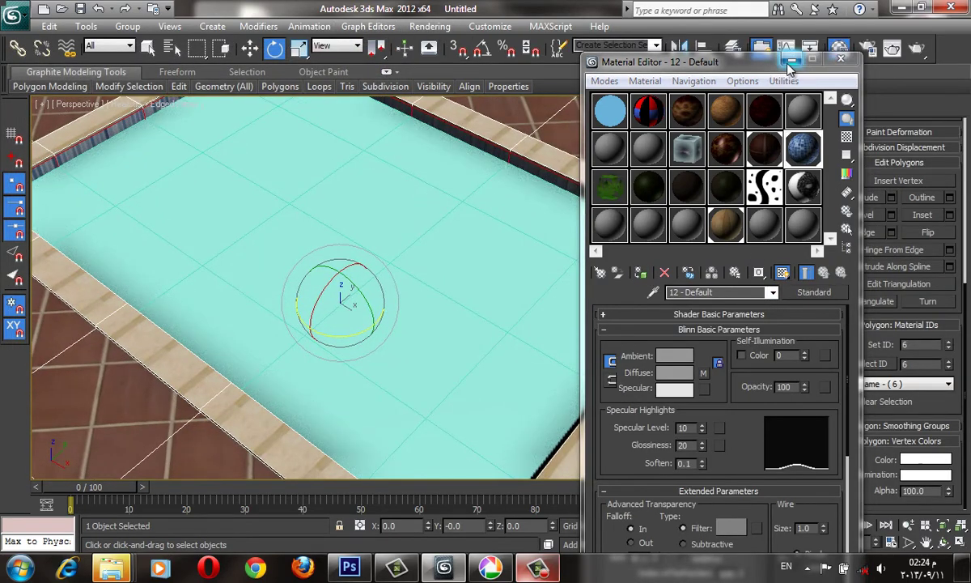
click(841, 59)
scroll(531, 308, up, 3)
scroll(401, 229, up, 3)
- Add a Box-mode UVW Map sized 50 × 50 × 50 to Plane001
scroll(401, 229, down, 3)
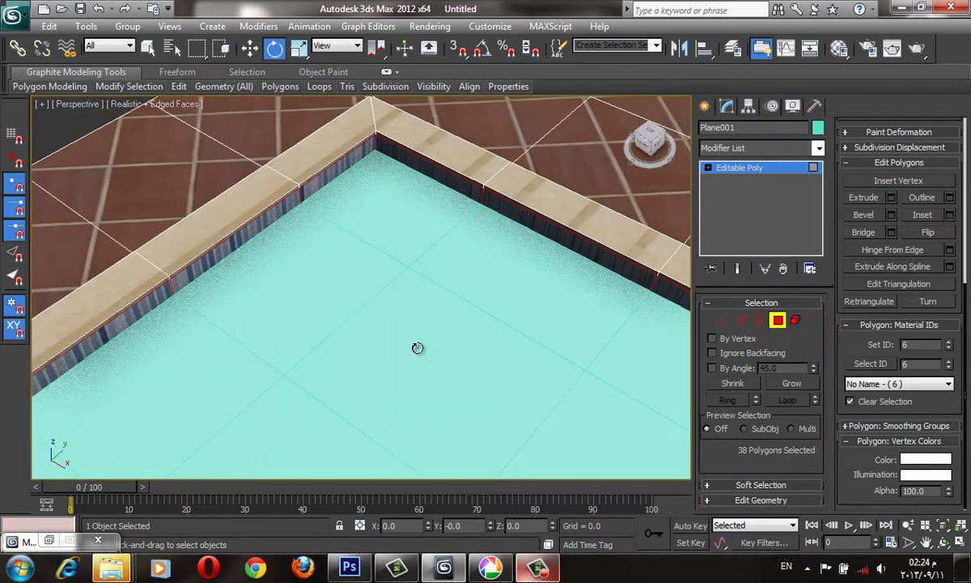
scroll(392, 243, down, 3)
middle_drag(407, 251, 407, 230)
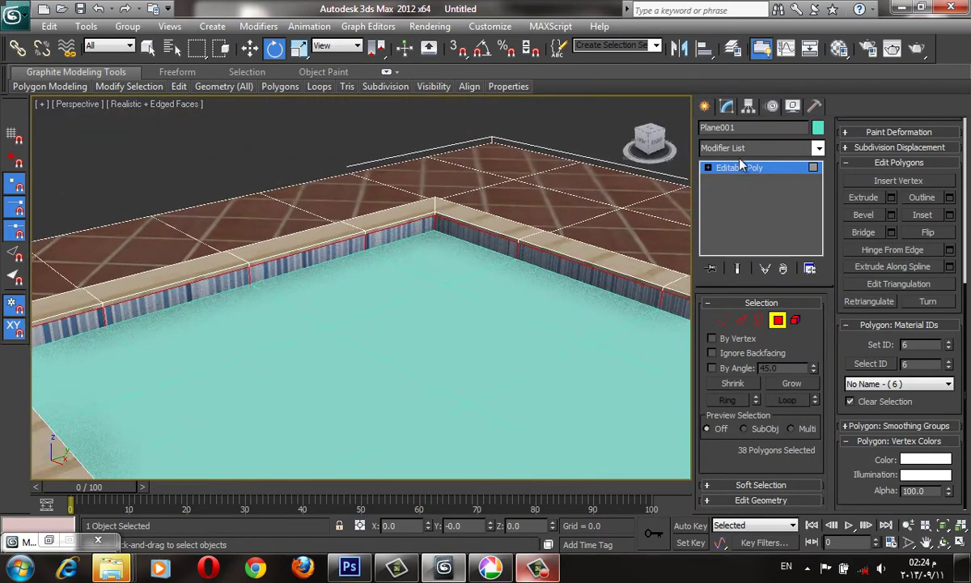
click(740, 147)
key(u)
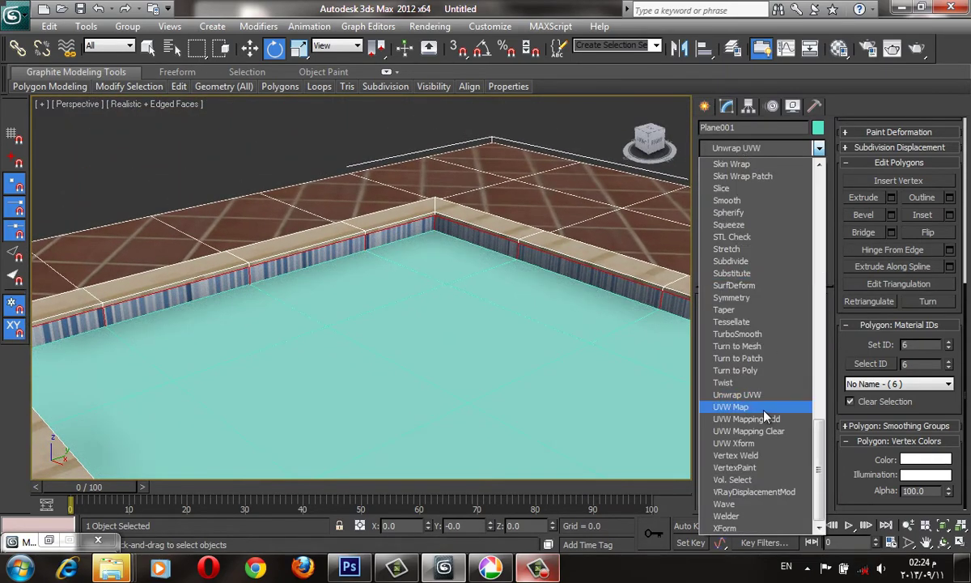
click(731, 406)
click(748, 388)
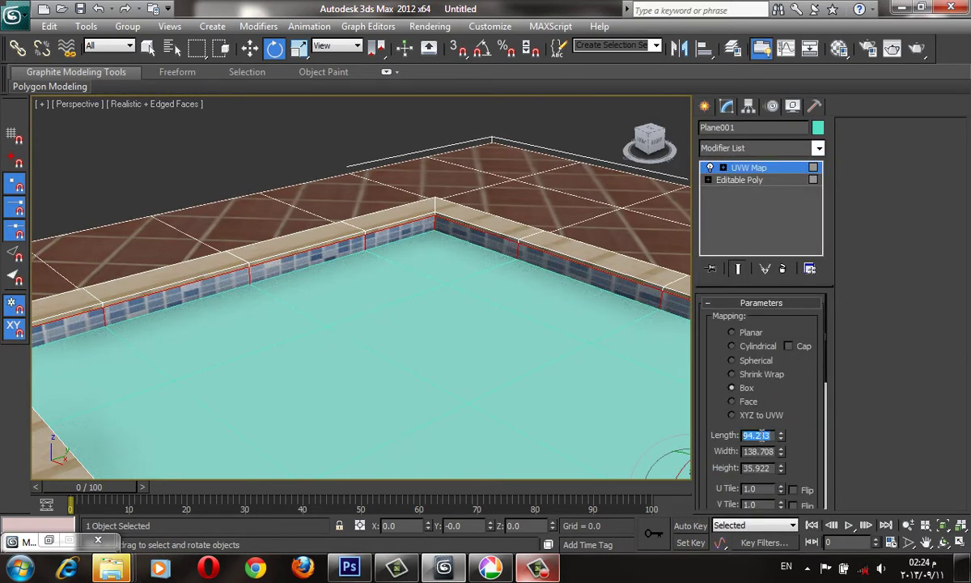
text(50)
key(Tab)
text(50)
key(Tab)
text(50)
key(Tab)
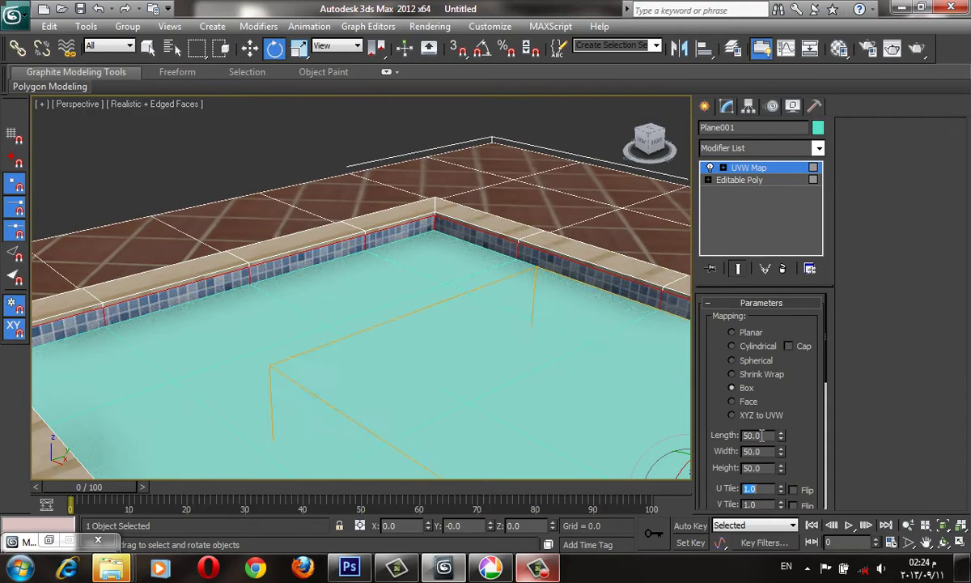
- Select the water plane and make it see-through with Alt+X
click(707, 109)
click(525, 346)
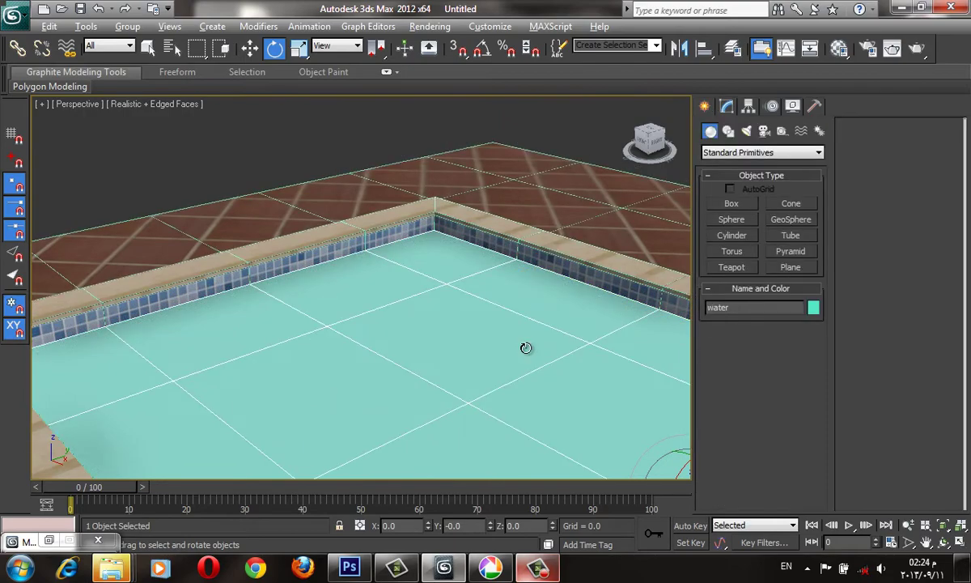
key(alt+x)
scroll(483, 383, up, 5)
- Turn off Edged Faces with F4, then orbit and zoom to inspect the cyan water over the pool
scroll(460, 424, up, 3)
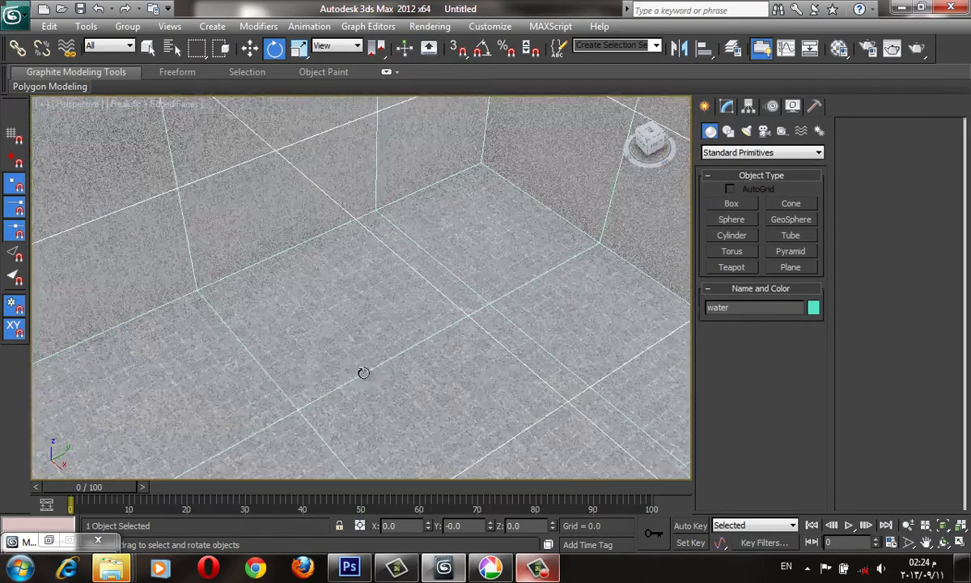
scroll(368, 288, down, 2)
scroll(428, 340, down, 4)
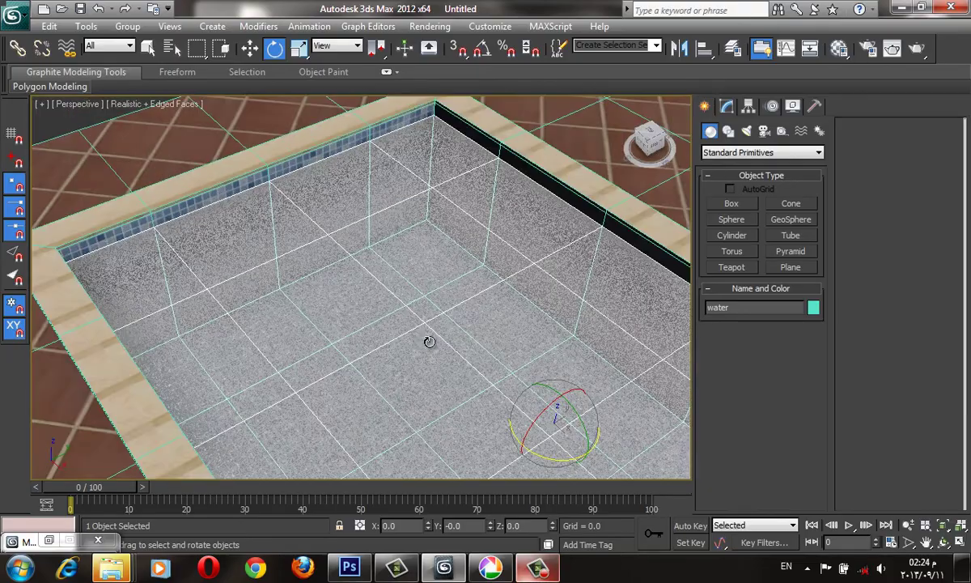
scroll(424, 341, down, 4)
mouse_move(423, 341)
middle_down()
mouse_move(416, 323)
mouse_move(429, 306)
mouse_move(326, 228)
mouse_move(611, 243)
middle_up()
key(F4)
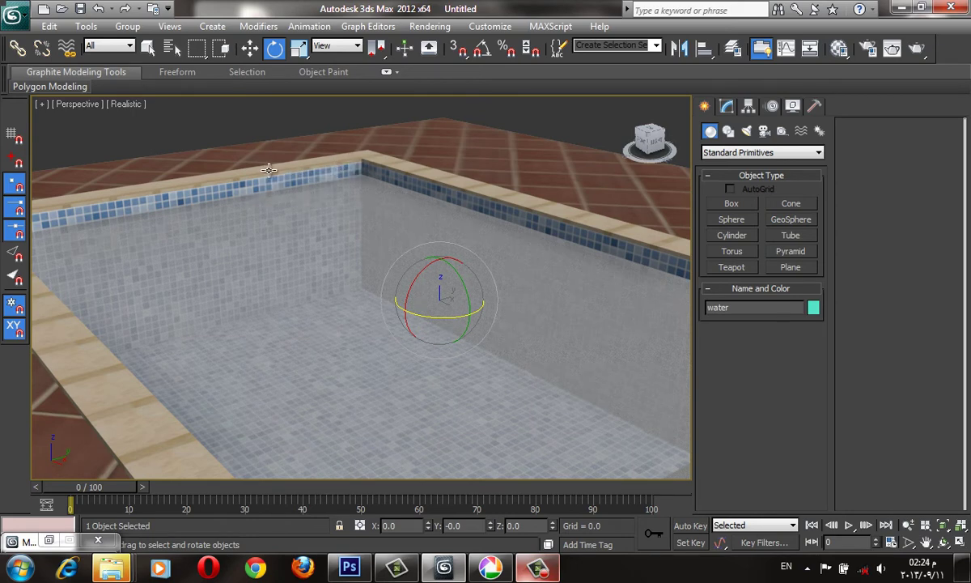
mouse_move(443, 232)
alt+middle_down()
mouse_move(427, 162)
mouse_move(405, 262)
mouse_move(416, 112)
mouse_move(410, 275)
alt+middle_up()
scroll(408, 260, up, 3)
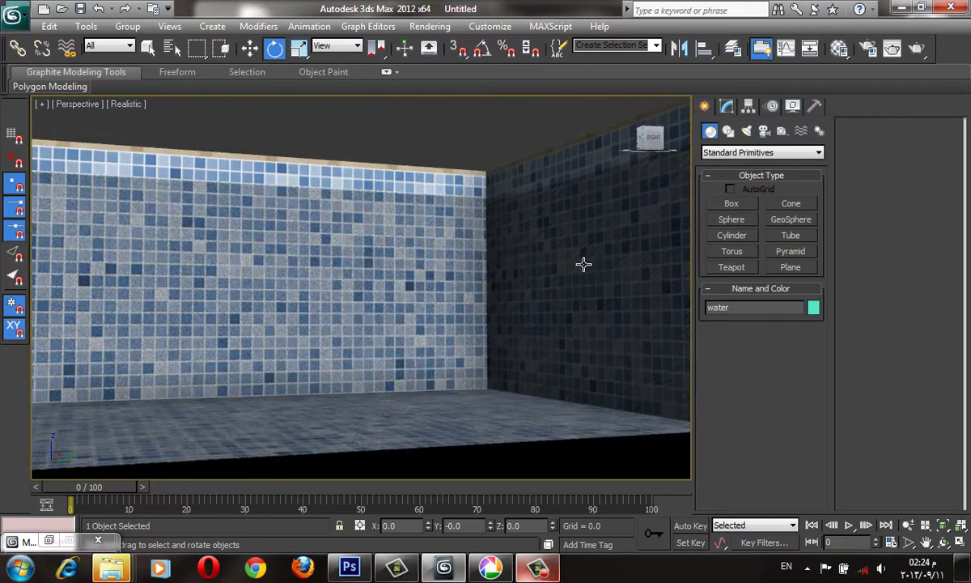
alt+middle_drag(583, 264, 440, 265)
scroll(440, 267, down, 2)
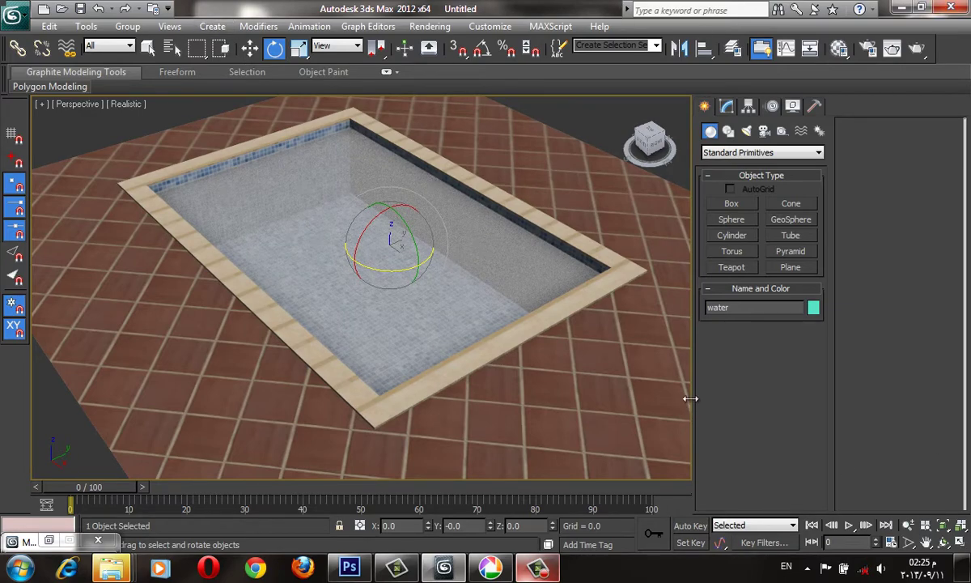
scroll(643, 340, up, 1)
scroll(623, 339, up, 3)
scroll(623, 339, down, 4)
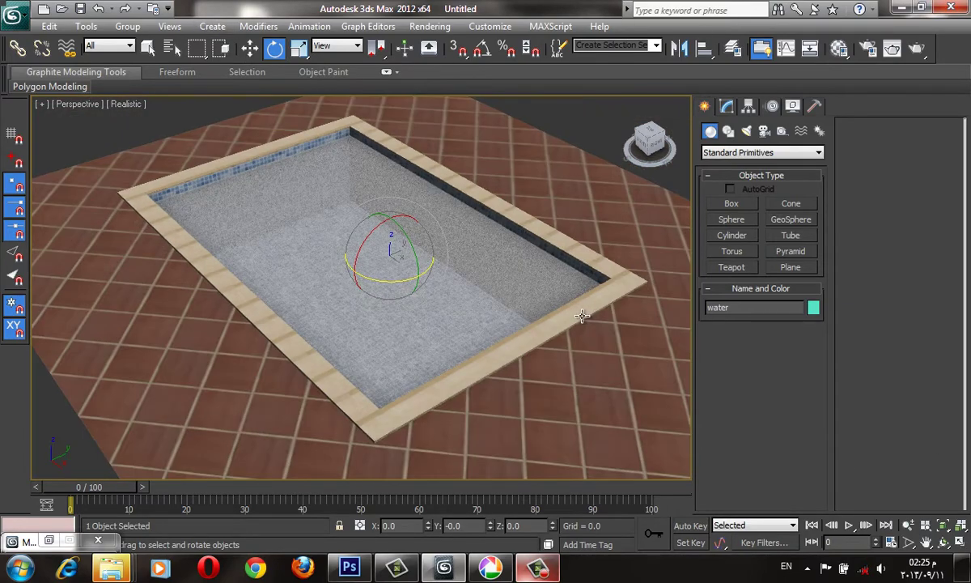
scroll(539, 284, up, 1)
- In the Material Editor, pick an empty material slot and switch its shader to Anisotropic
scroll(540, 284, up, 2)
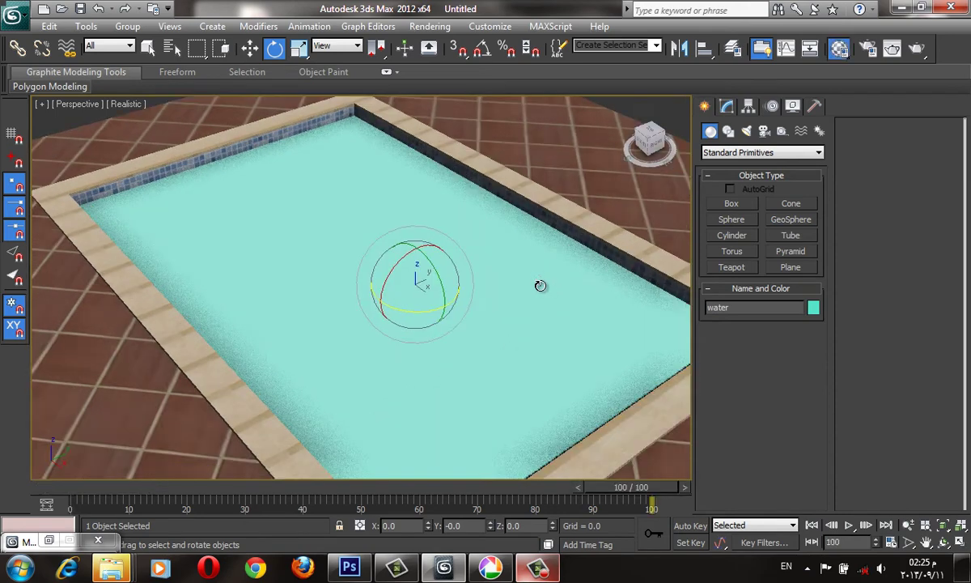
key(m)
click(611, 220)
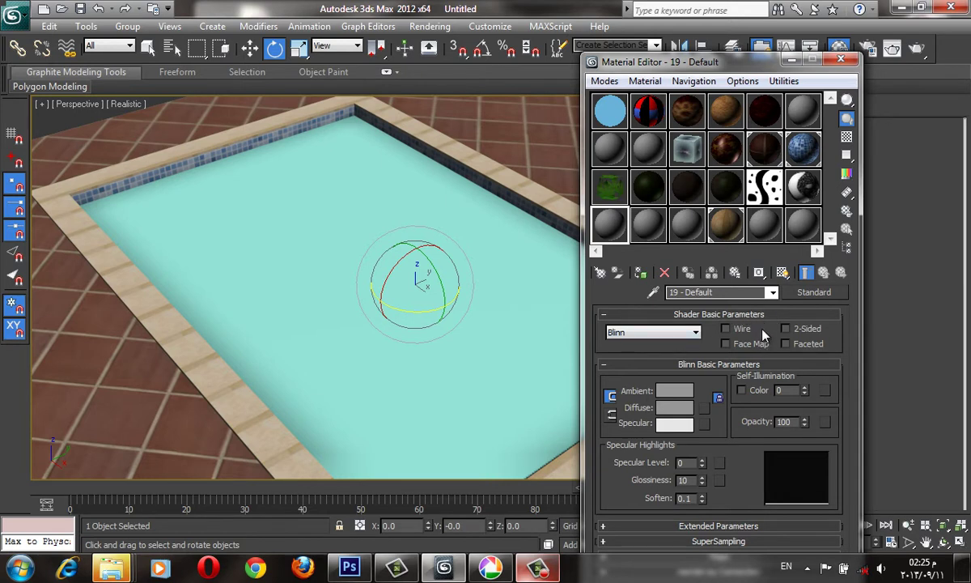
click(696, 333)
click(639, 342)
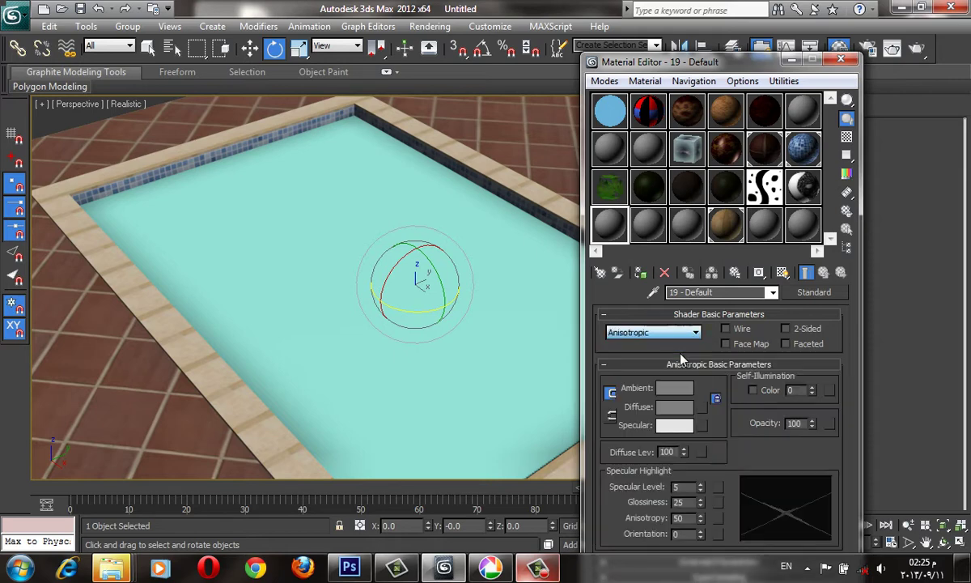
double_click(609, 224)
- Raise Specular Level to 74 and set a pale blue specular colour
drag(701, 486, 689, 429)
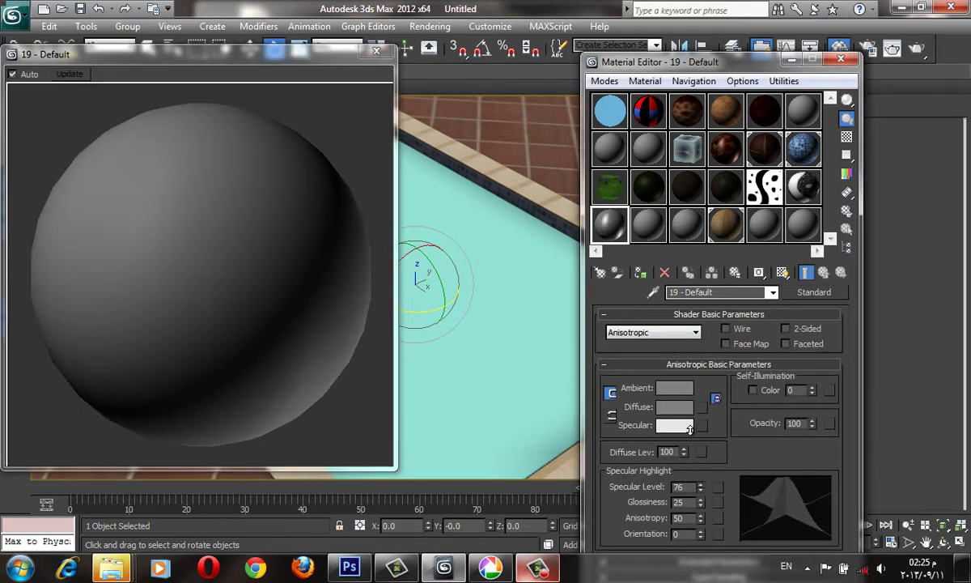
click(676, 425)
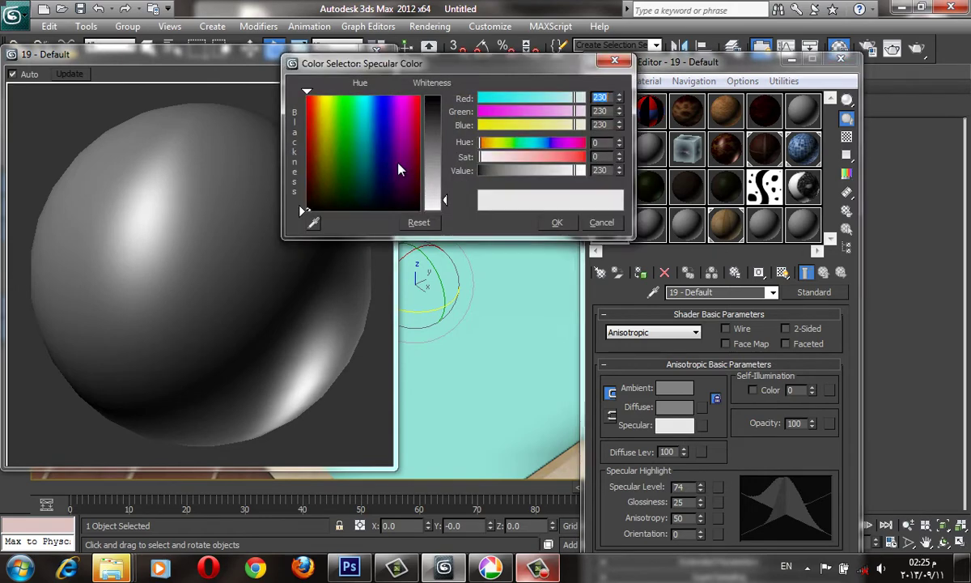
click(367, 112)
click(441, 199)
drag(441, 199, 445, 172)
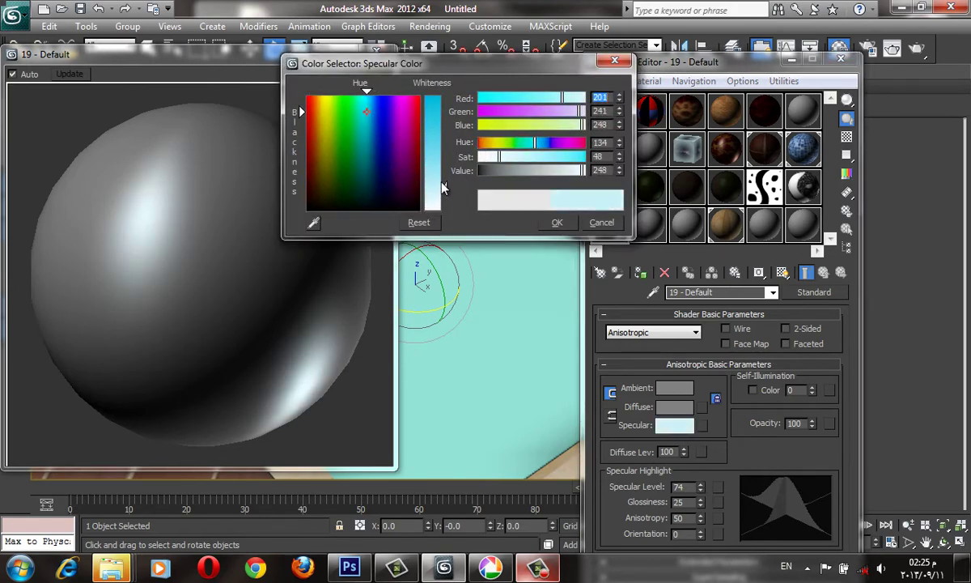
click(556, 221)
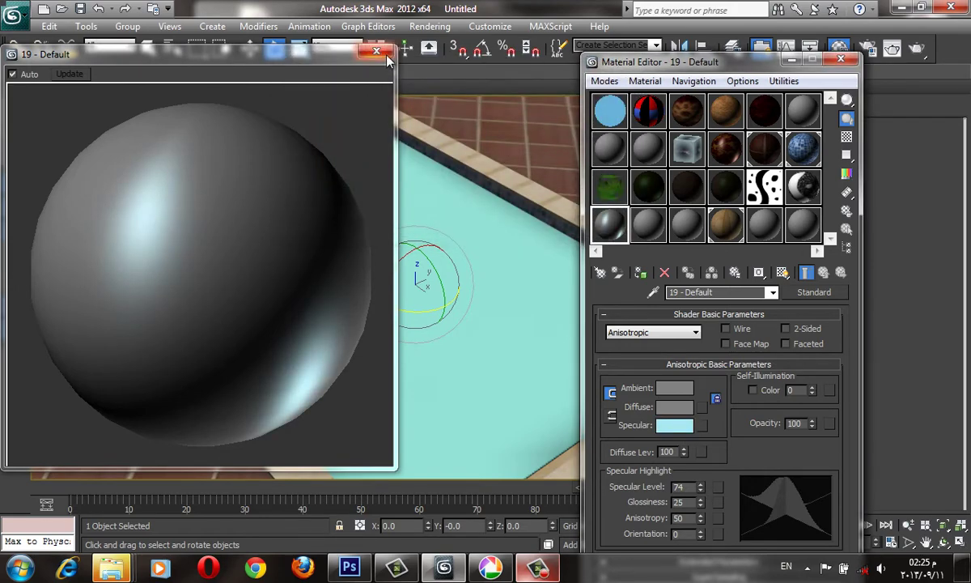
- Close the enlarged preview, show edged faces, and move the Material Editor aside
click(386, 54)
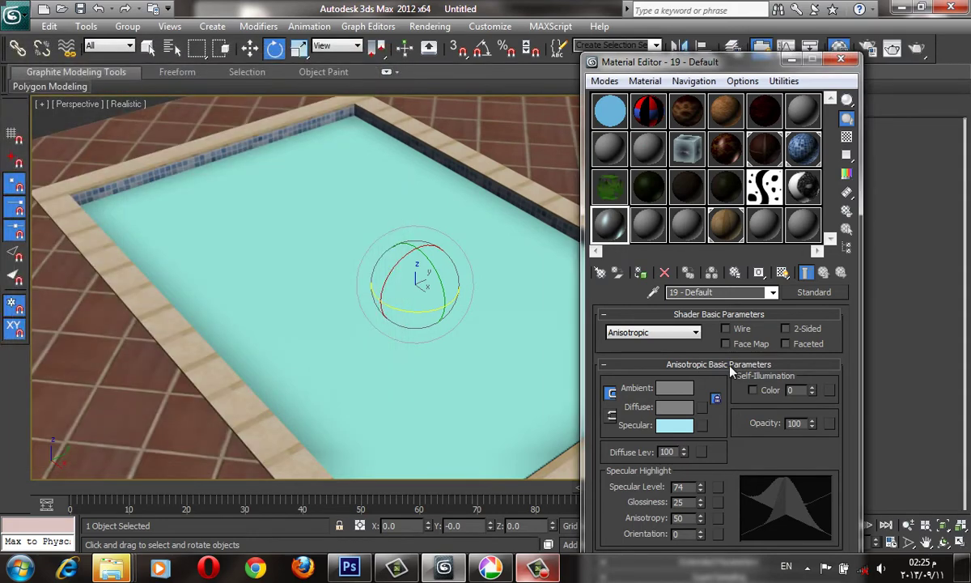
key(F4)
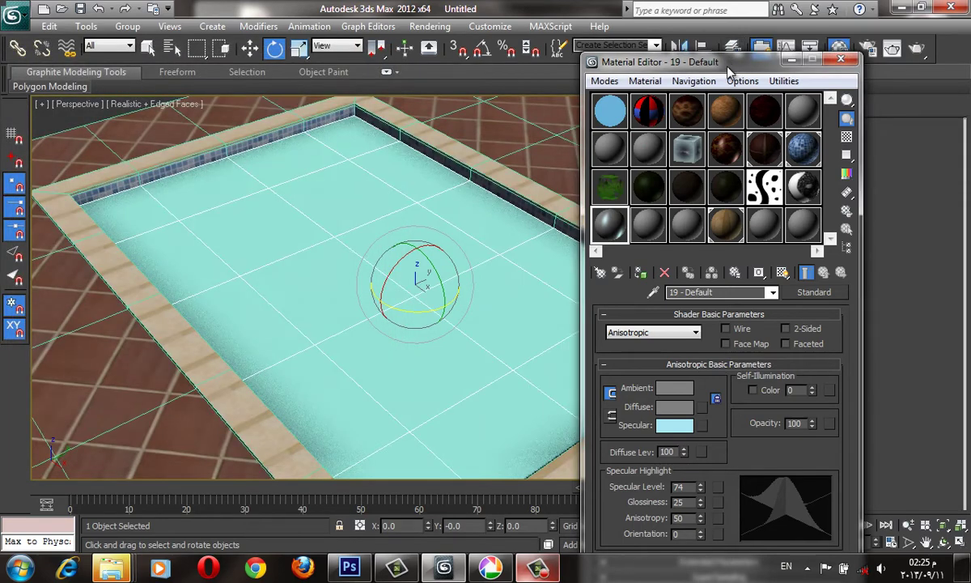
drag(733, 69, 785, 112)
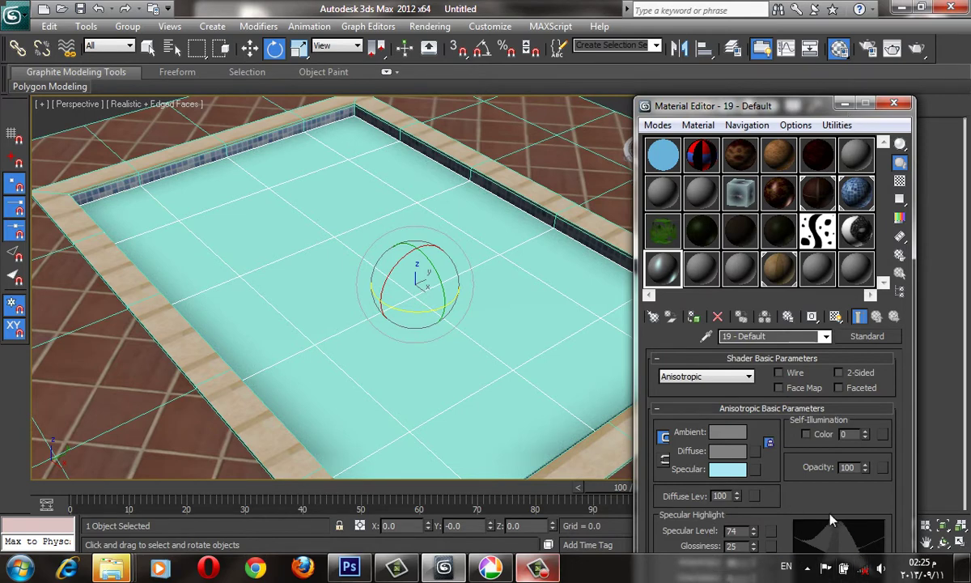
- Minimize the Material Editor and add a Noise modifier to the water plane
click(844, 104)
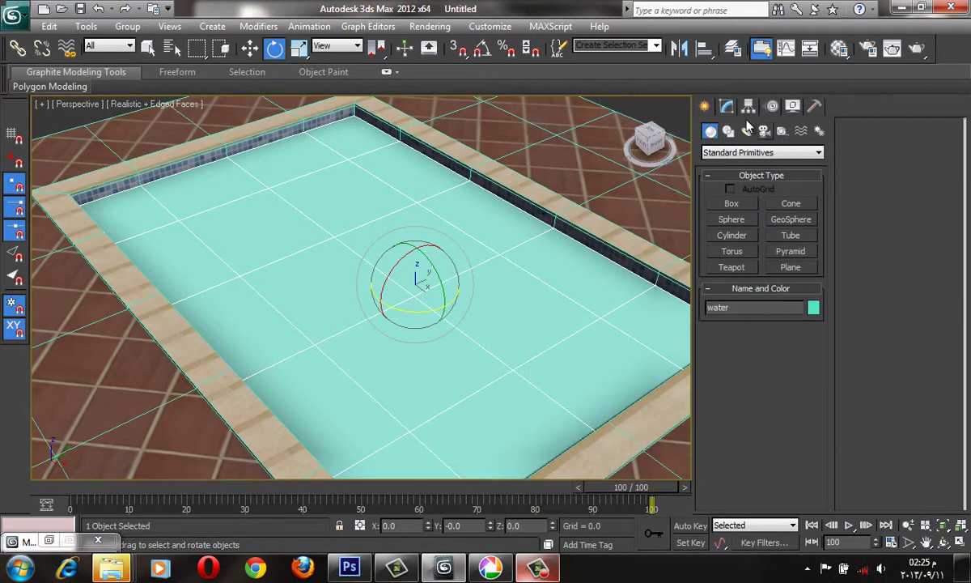
click(733, 113)
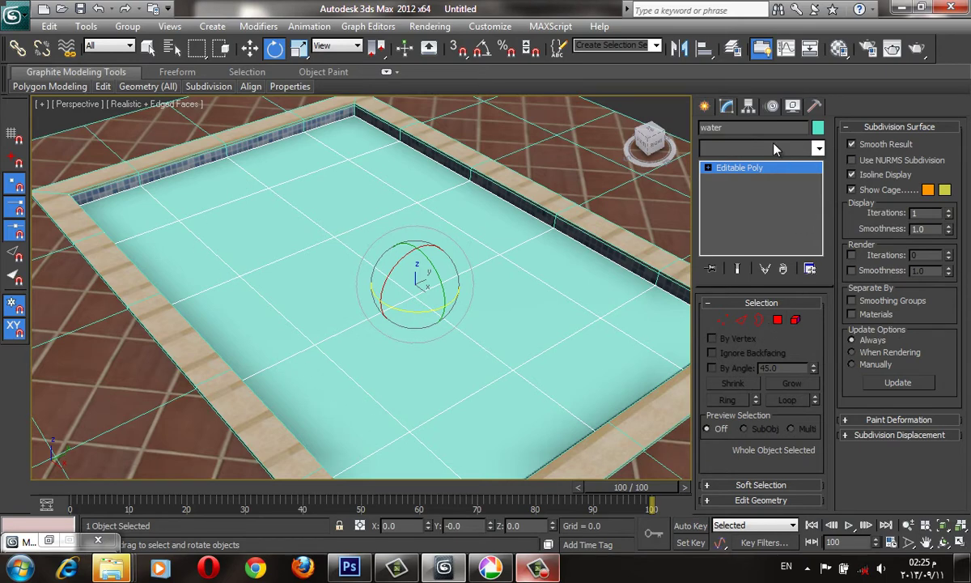
click(726, 146)
key(n)
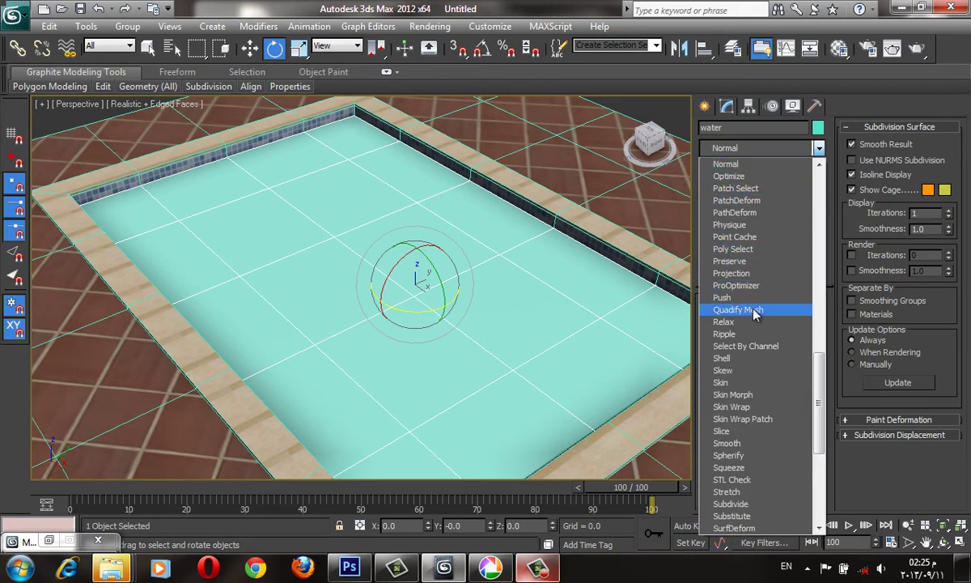
click(635, 329)
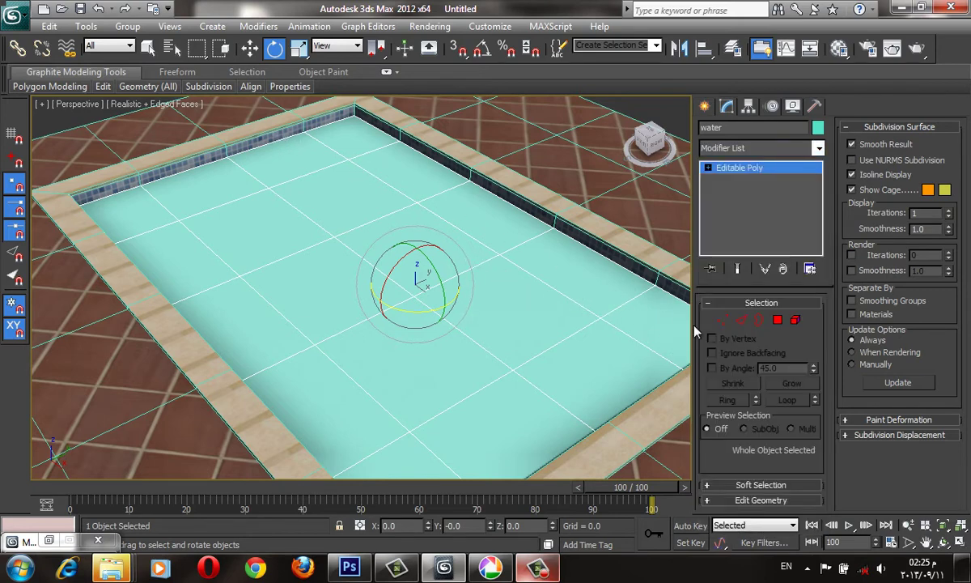
click(771, 149)
key(n)
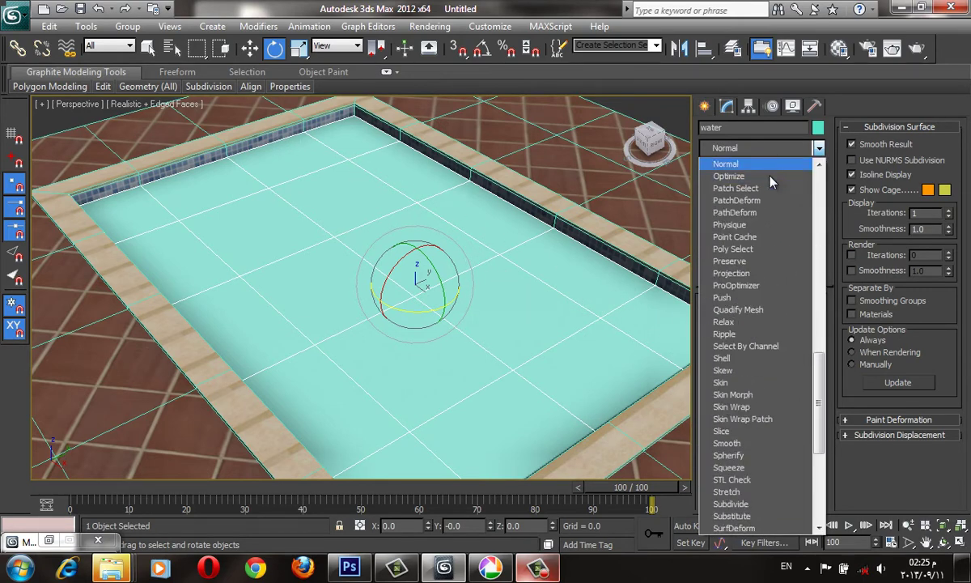
key(n)
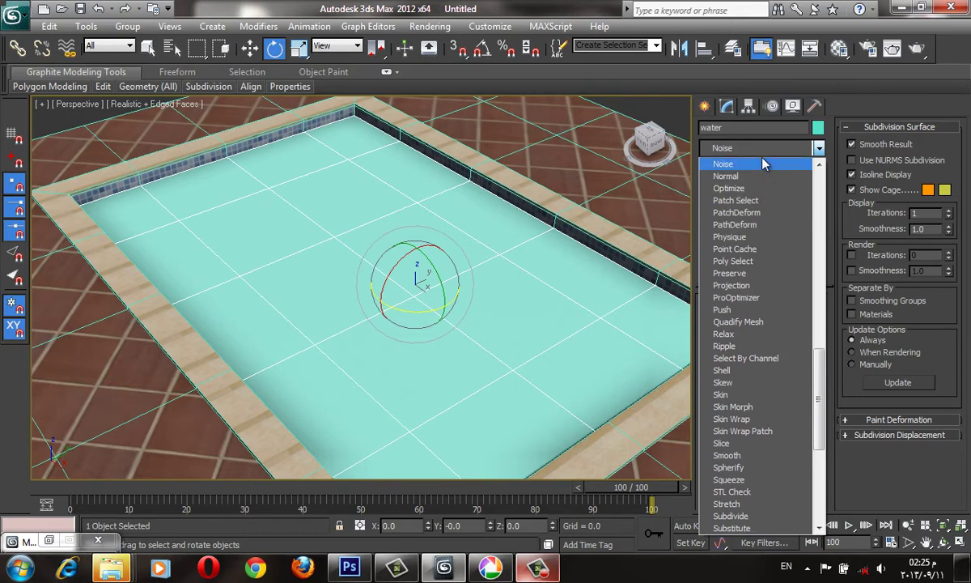
click(764, 163)
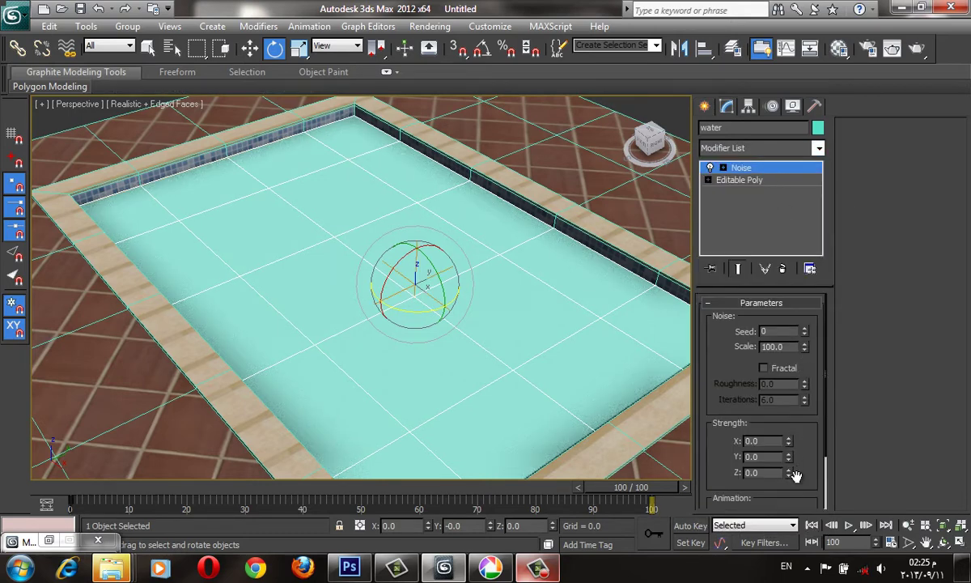
- Set the Noise Scale to 18 and Z Strength to 9.22, then select Editable Poly
mouse_move(779, 417)
mouse_down()
mouse_move(822, 324)
mouse_move(809, 408)
mouse_up()
key(F4)
key(F4)
drag(790, 473, 422, 336)
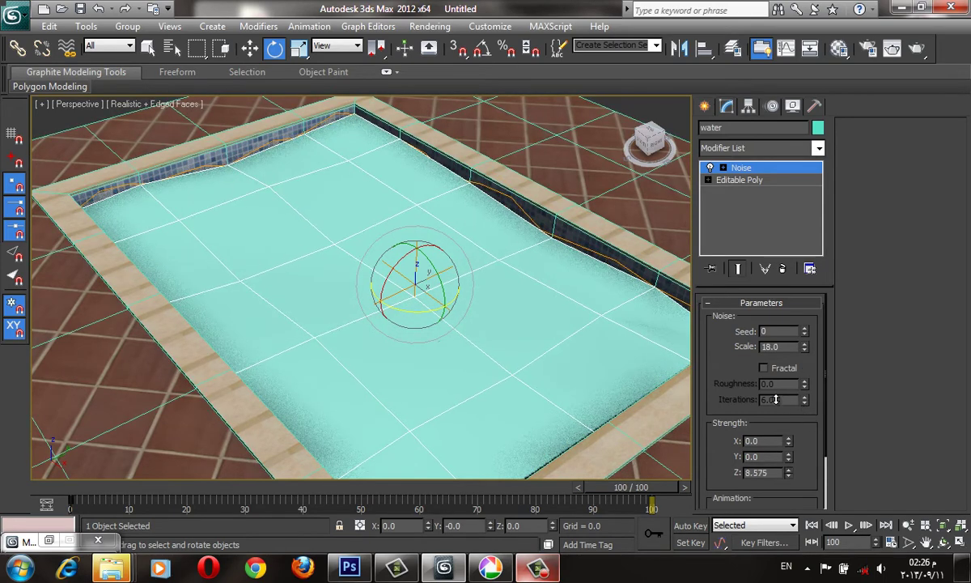
key(F4)
key(F4)
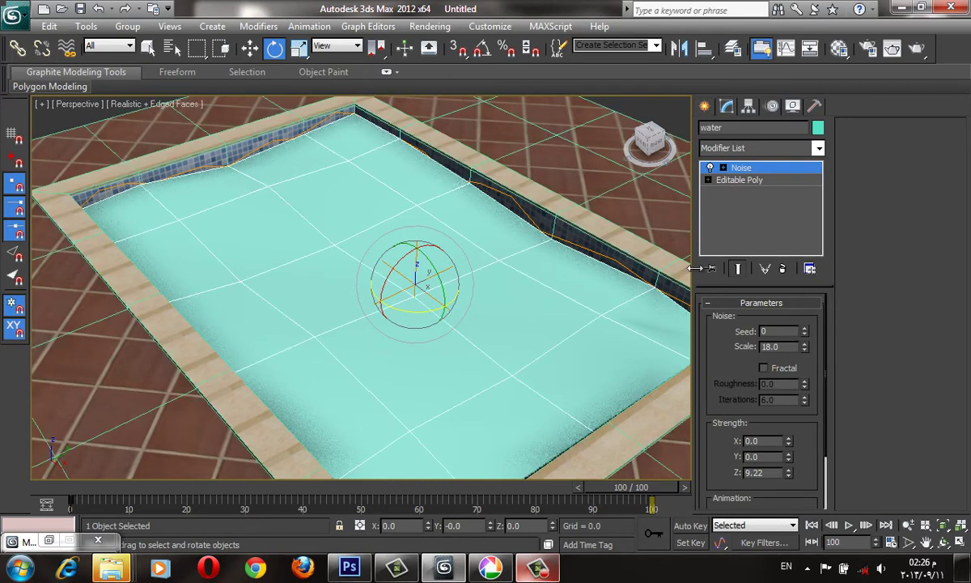
click(760, 180)
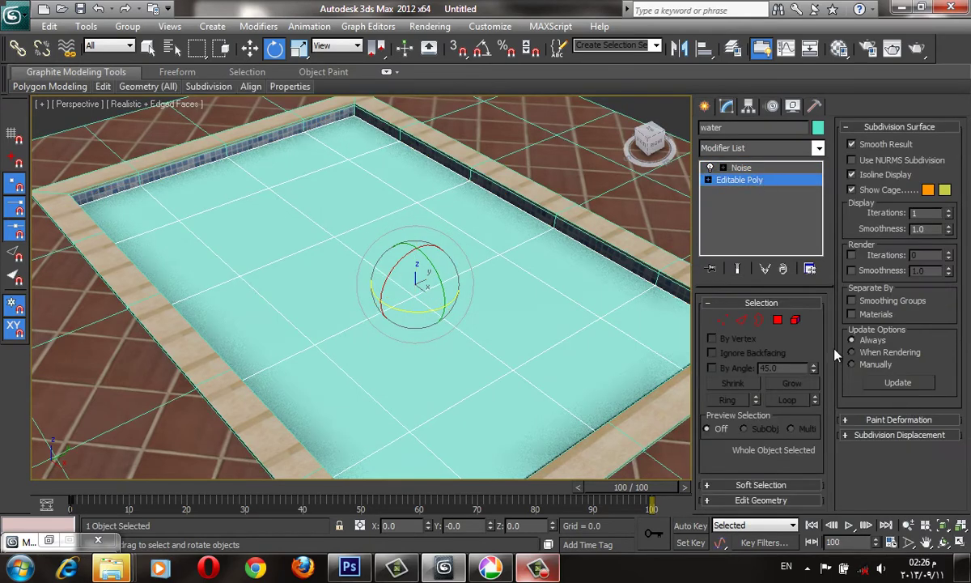
- Select the whole water plane as an element in Editable Poly
key(F4)
click(795, 321)
key(F4)
click(574, 332)
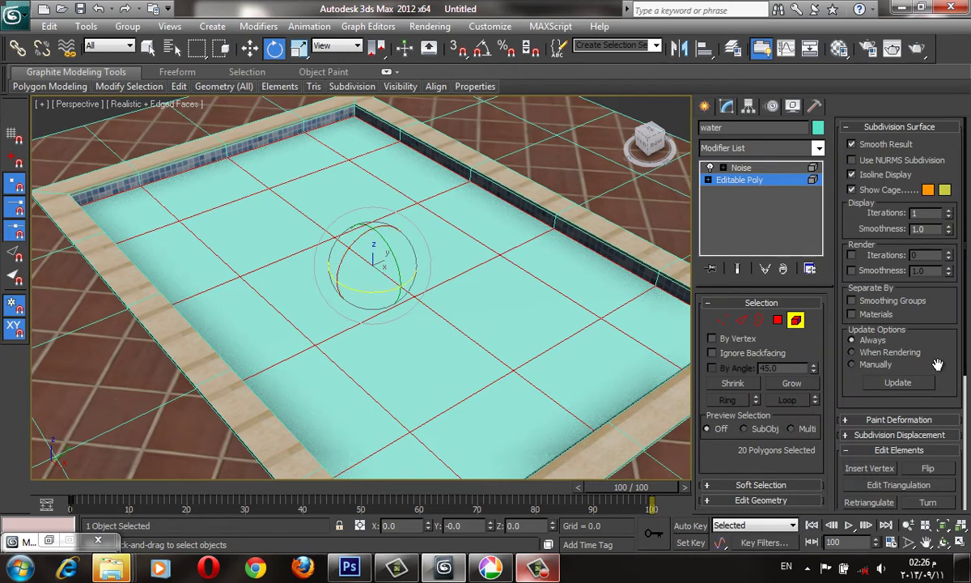
drag(937, 365, 907, 162)
scroll(907, 377, up, 2)
- Tessellate the water three times to 1280 polygons and view the Noise waves
click(900, 126)
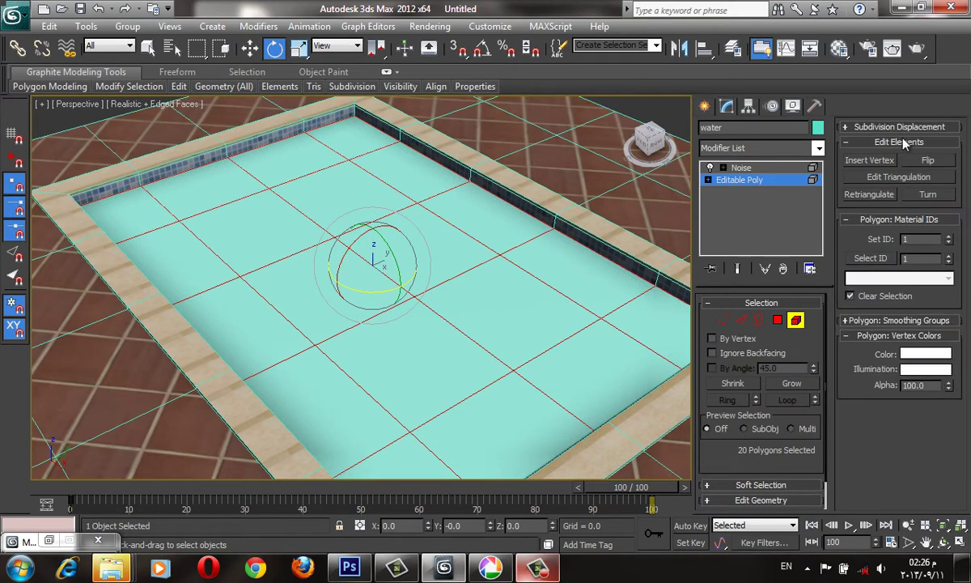
click(899, 142)
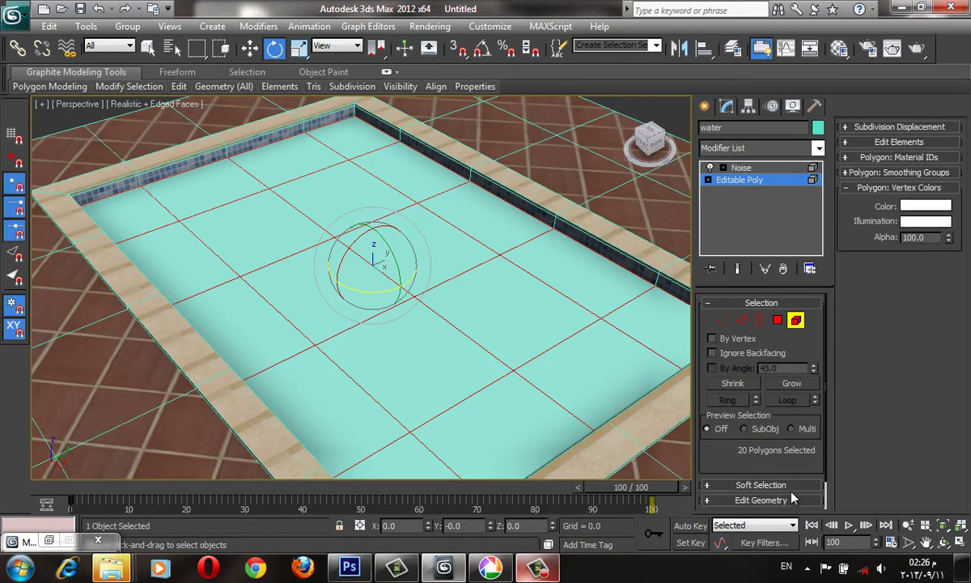
click(760, 500)
drag(761, 297, 859, 322)
click(920, 316)
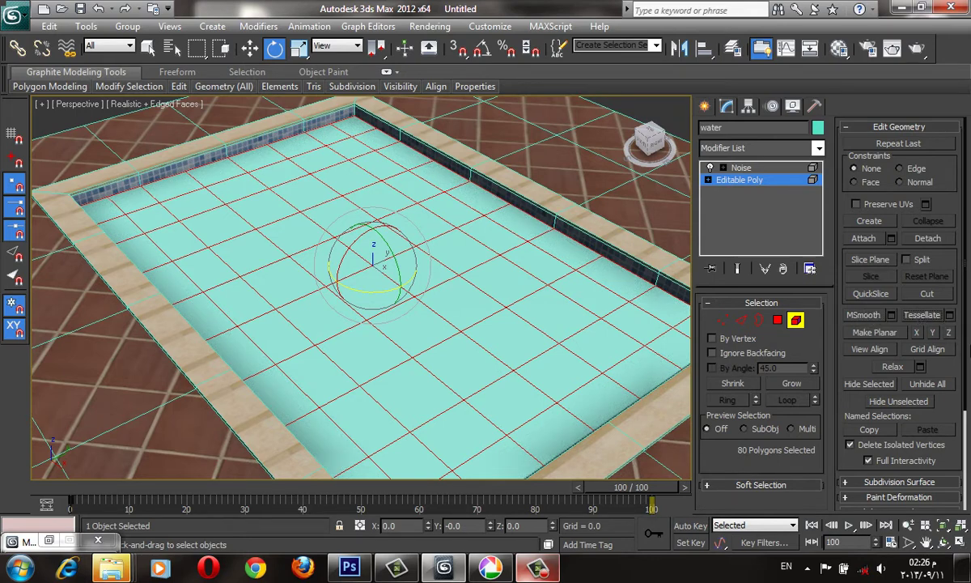
click(922, 314)
click(922, 315)
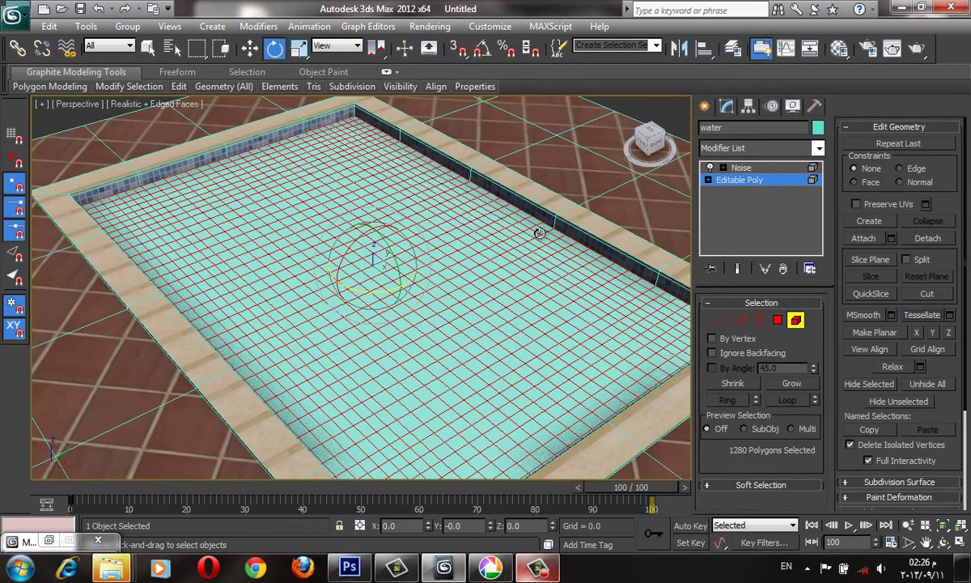
click(780, 168)
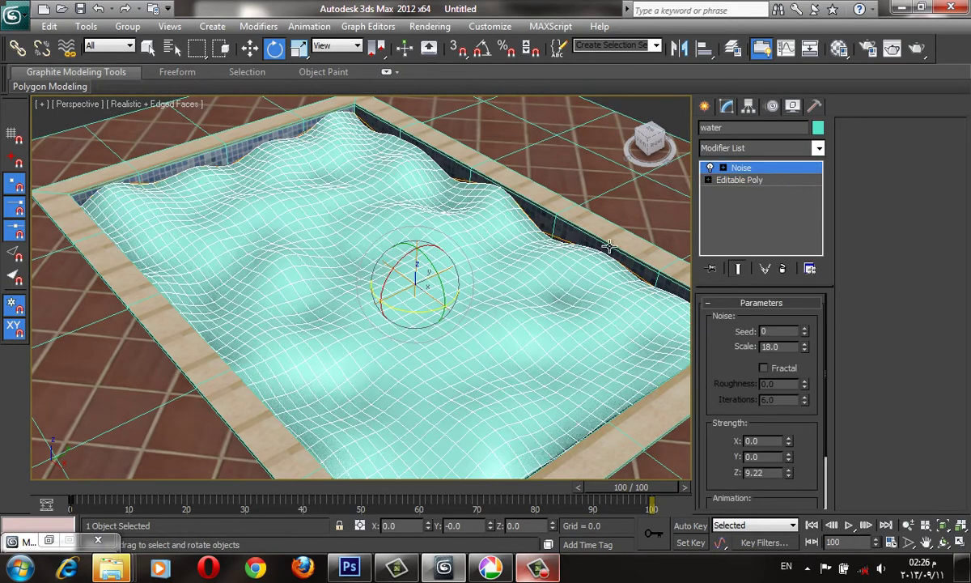
- Change Noise Scale to 27.41 and lower Z Strength to 3.044 for gentler waves
key(F4)
alt+middle_drag(634, 327, 615, 303)
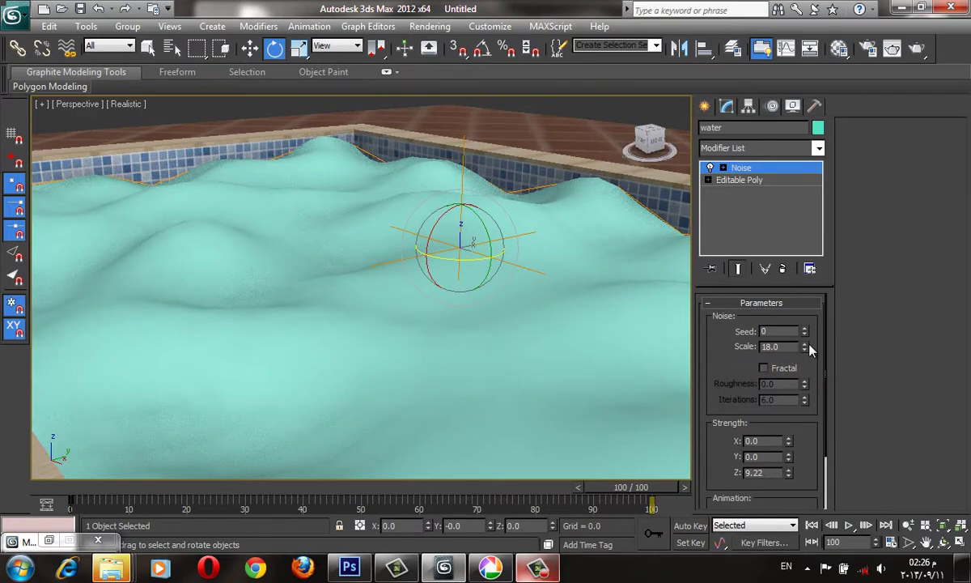
drag(804, 346, 806, 217)
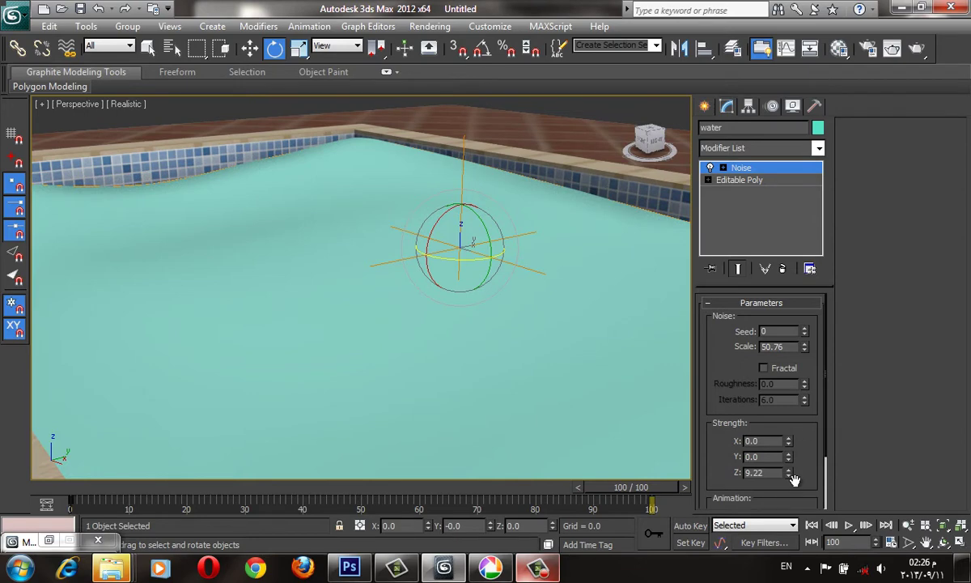
drag(788, 472, 786, 503)
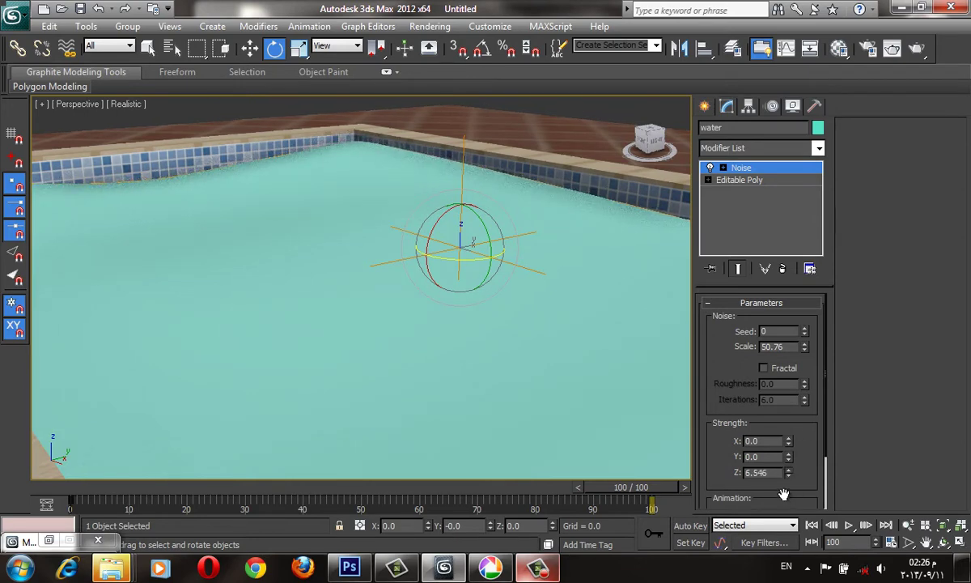
mouse_move(421, 320)
alt+middle_down()
mouse_move(415, 301)
mouse_move(483, 320)
mouse_move(496, 288)
mouse_move(479, 288)
mouse_move(437, 320)
mouse_move(388, 323)
alt+middle_up()
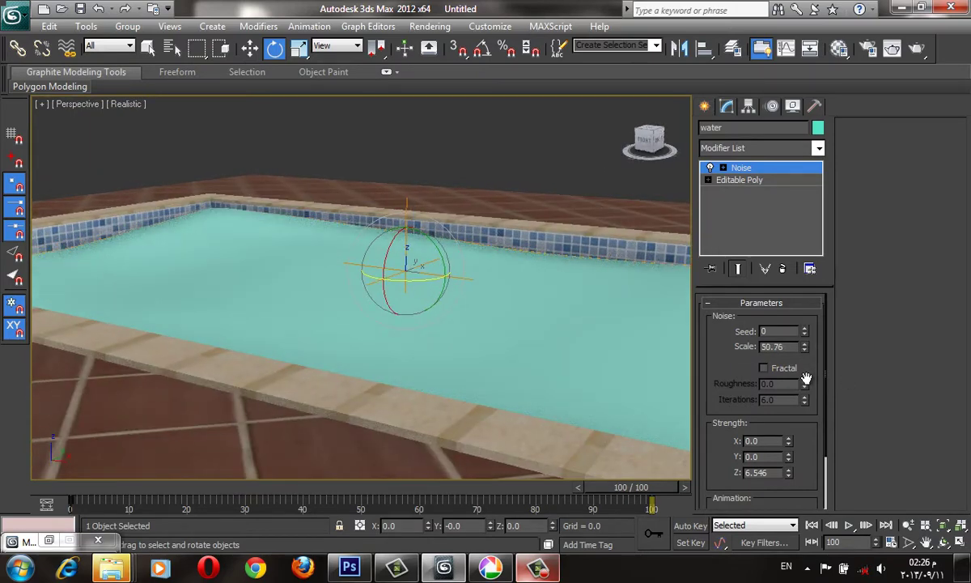
drag(791, 479, 791, 493)
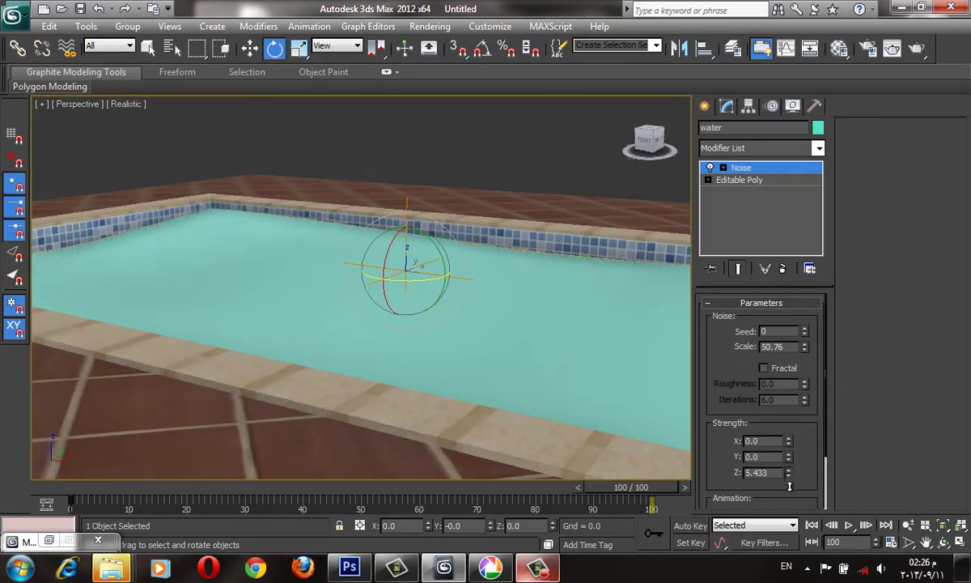
mouse_move(495, 246)
alt+middle_down()
mouse_move(477, 260)
mouse_move(475, 278)
mouse_move(526, 258)
alt+middle_up()
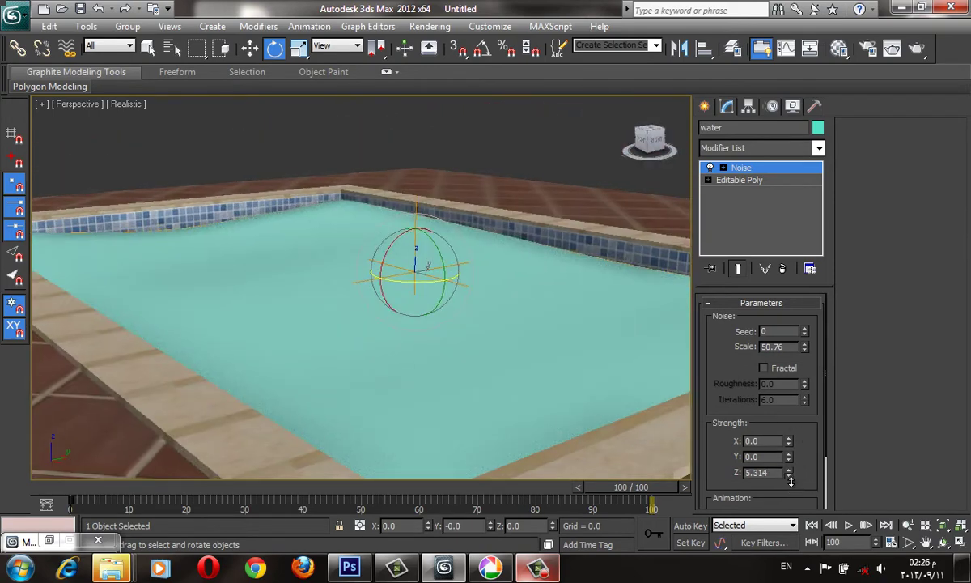
drag(788, 475, 794, 508)
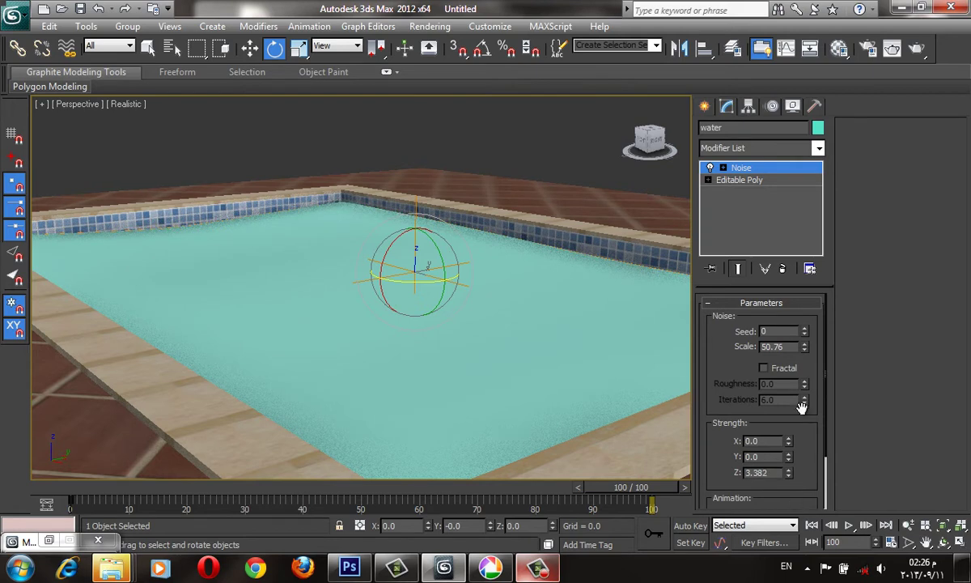
drag(804, 345, 806, 380)
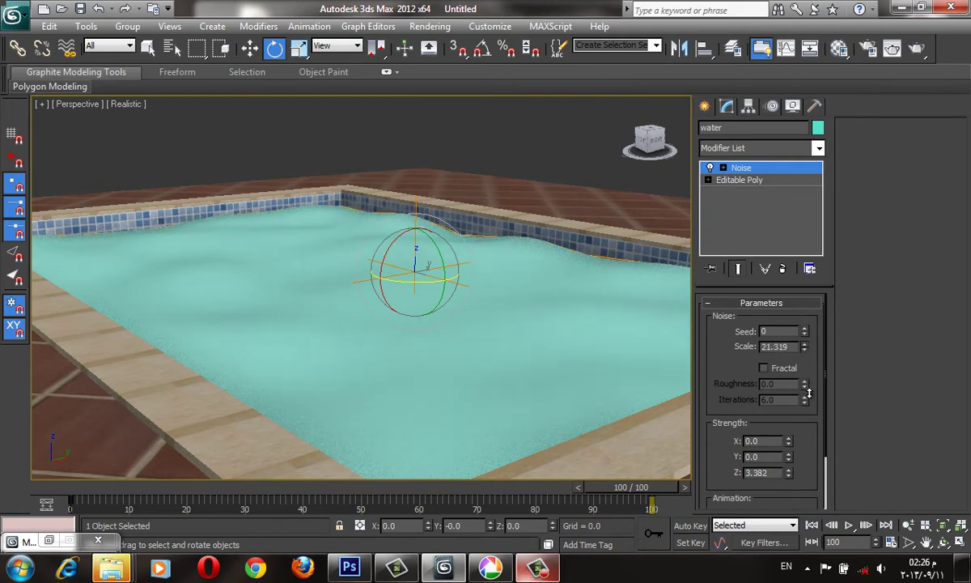
drag(789, 475, 790, 490)
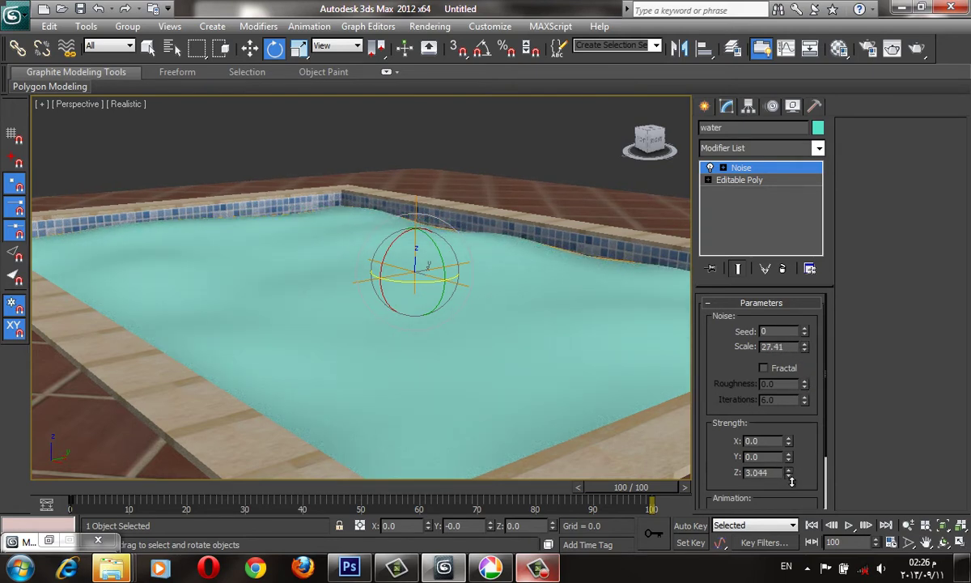
alt+middle_drag(494, 279, 495, 286)
- Reopen the Material Editor and expand the Maps rollout of 19 - Default
key(m)
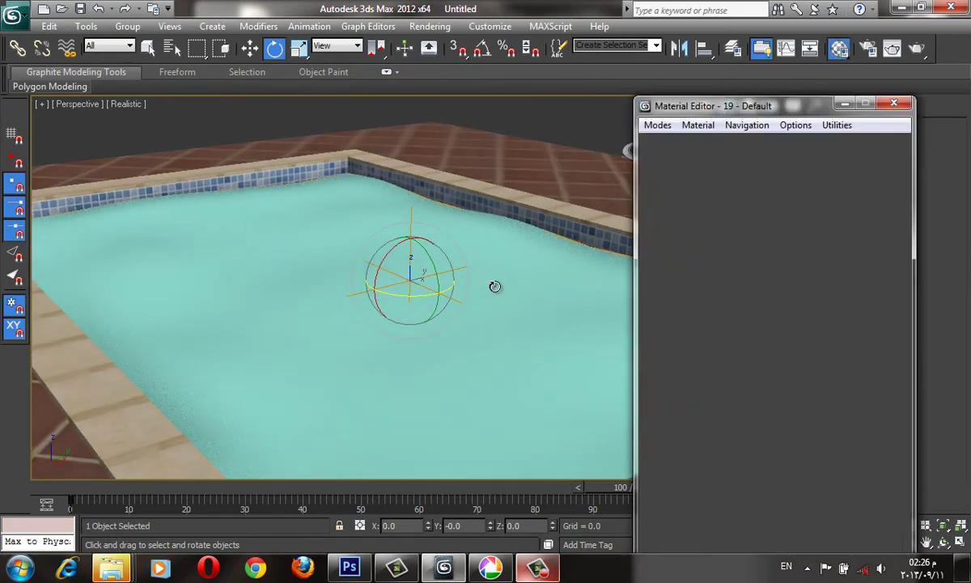
drag(756, 111, 689, 17)
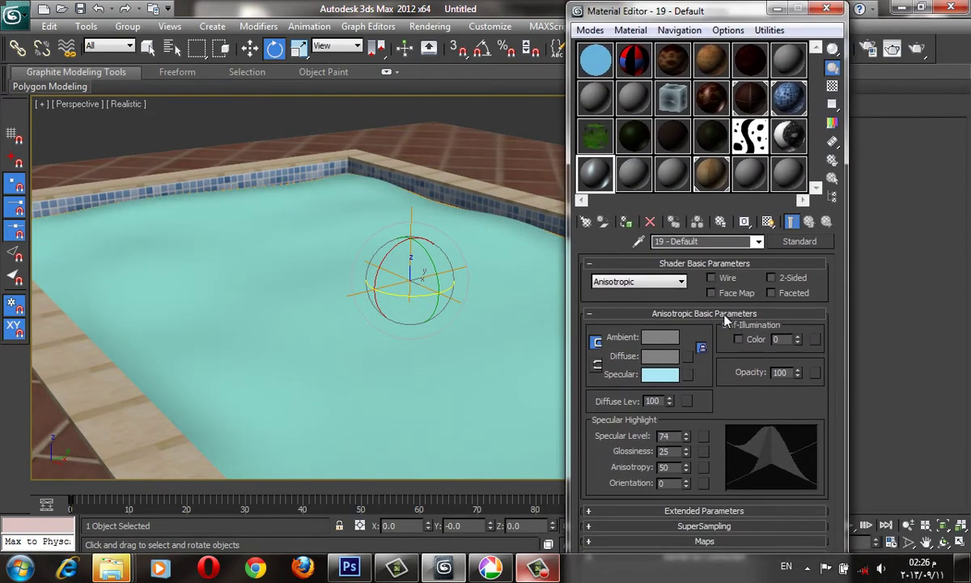
click(724, 315)
click(730, 367)
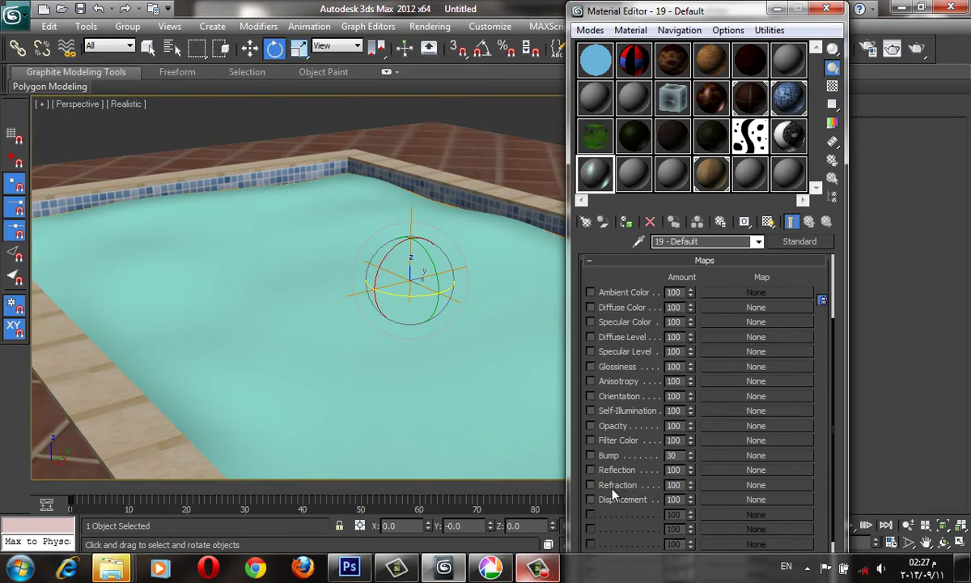
- Assign a Raytrace map to material 19's Refraction slot, with a checkered preview background
click(752, 485)
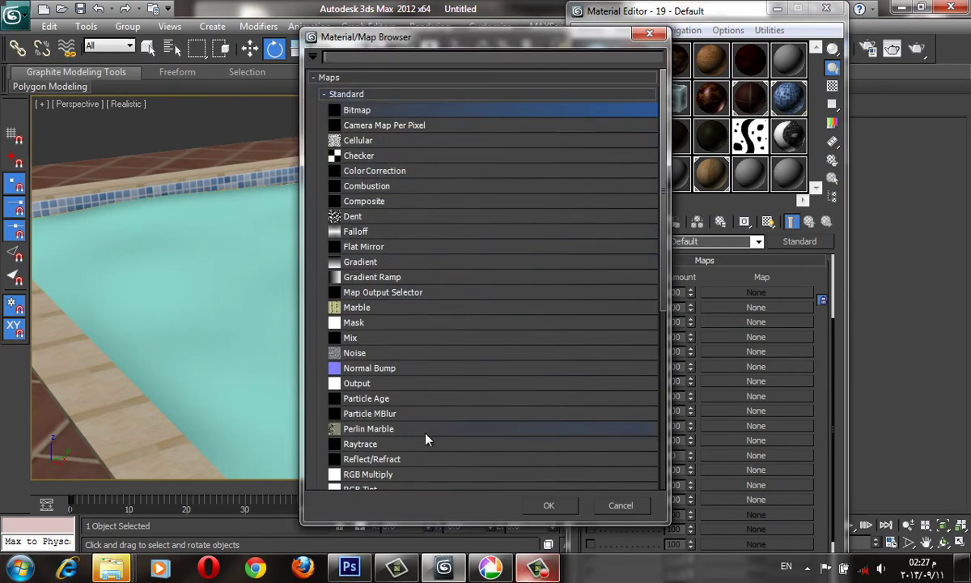
scroll(428, 439, down, 1)
double_click(396, 392)
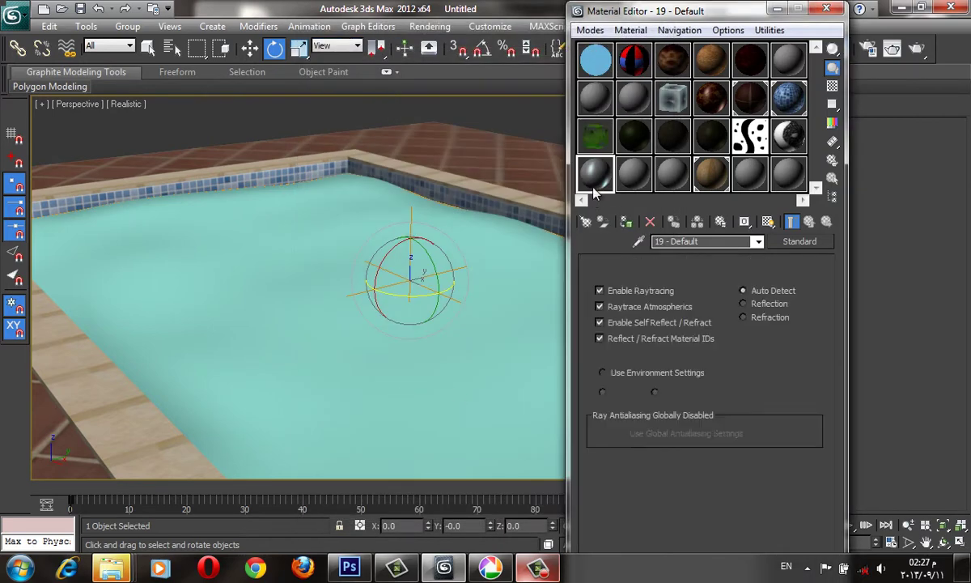
click(831, 85)
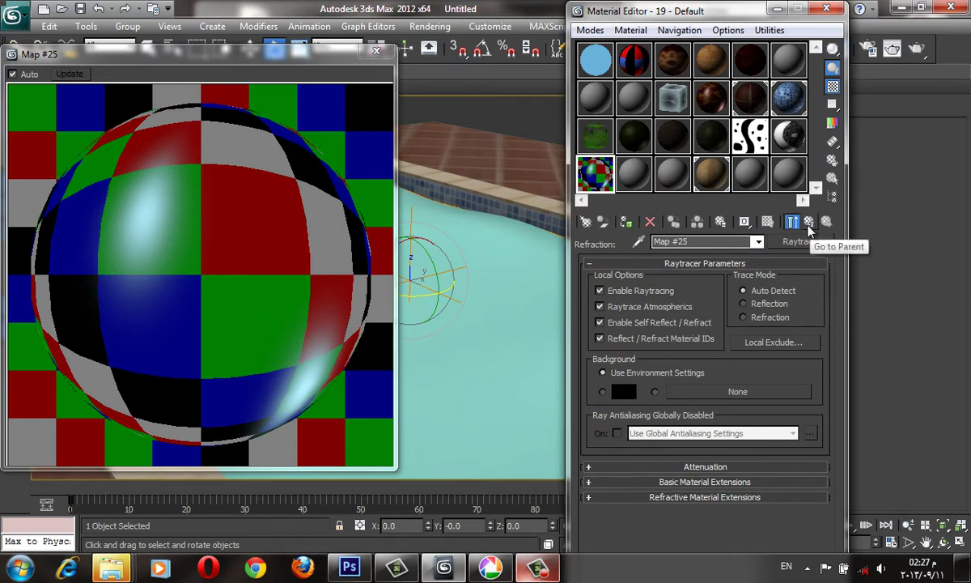
- Share the Raytrace map with the Reflection slot as an instance
click(809, 221)
drag(719, 485, 722, 470)
click(688, 346)
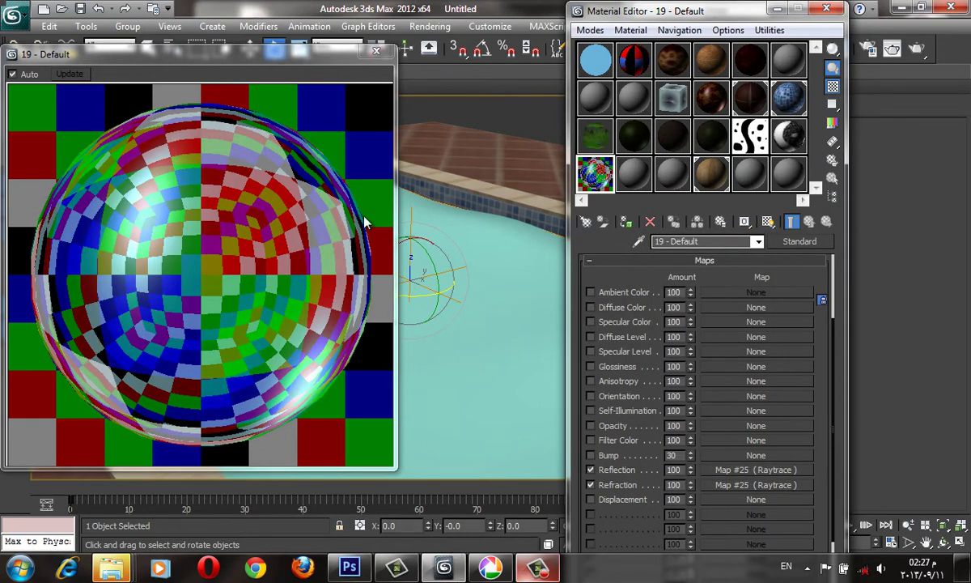
drag(295, 67, 431, 76)
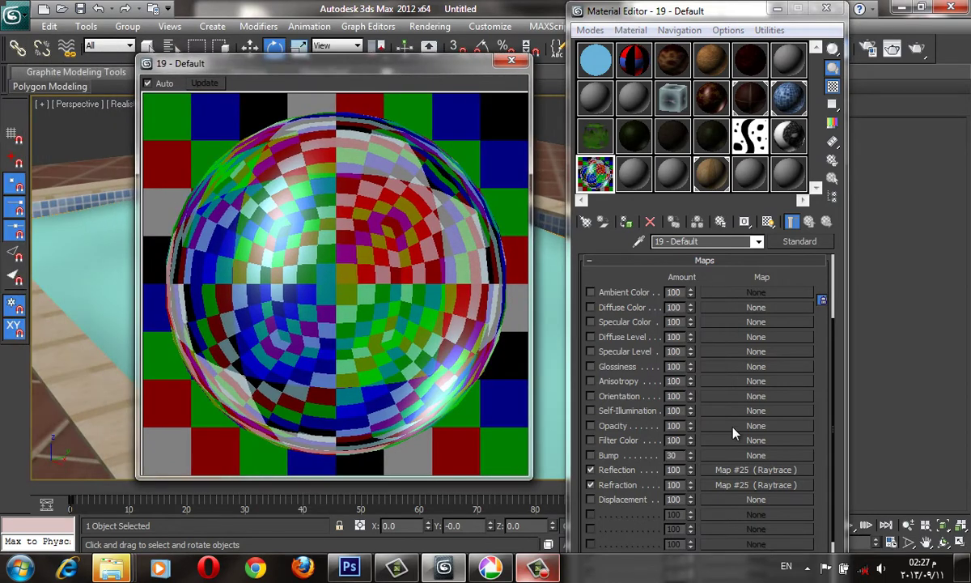
- Set the Reflection amount to 25 and the Refraction amount to 64
click(673, 469)
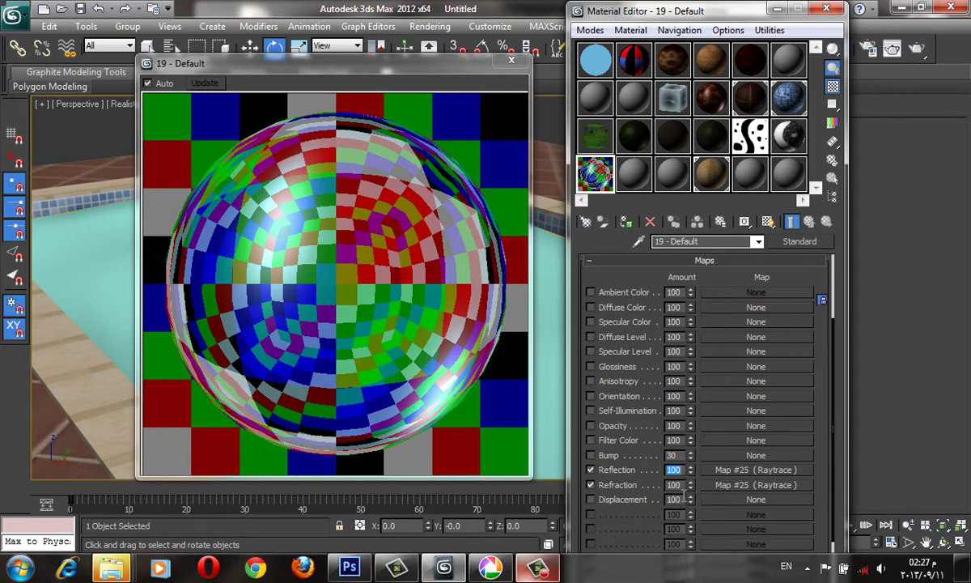
text(25)
key(Return)
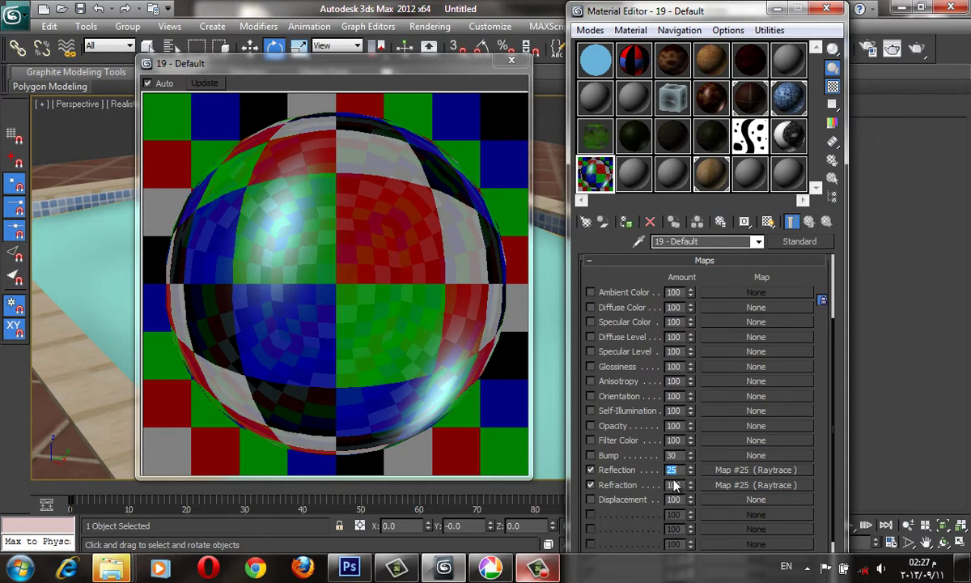
click(676, 484)
text(0)
key(Return)
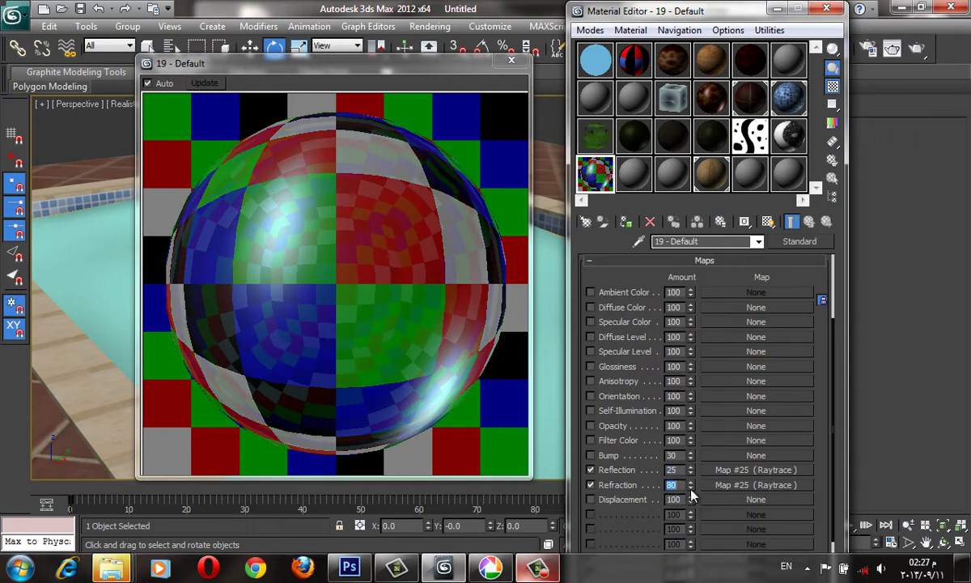
drag(691, 489, 692, 502)
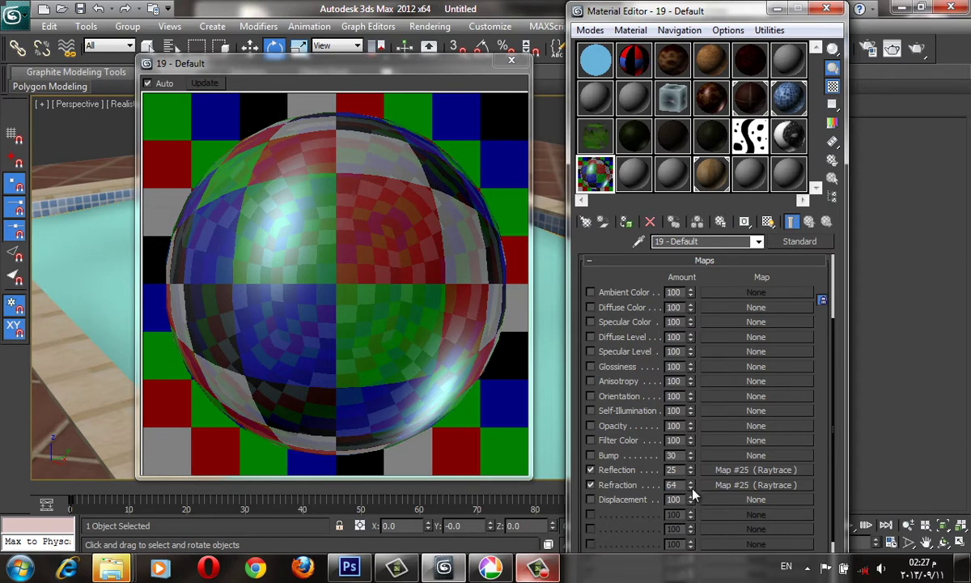
scroll(809, 437, up, 2)
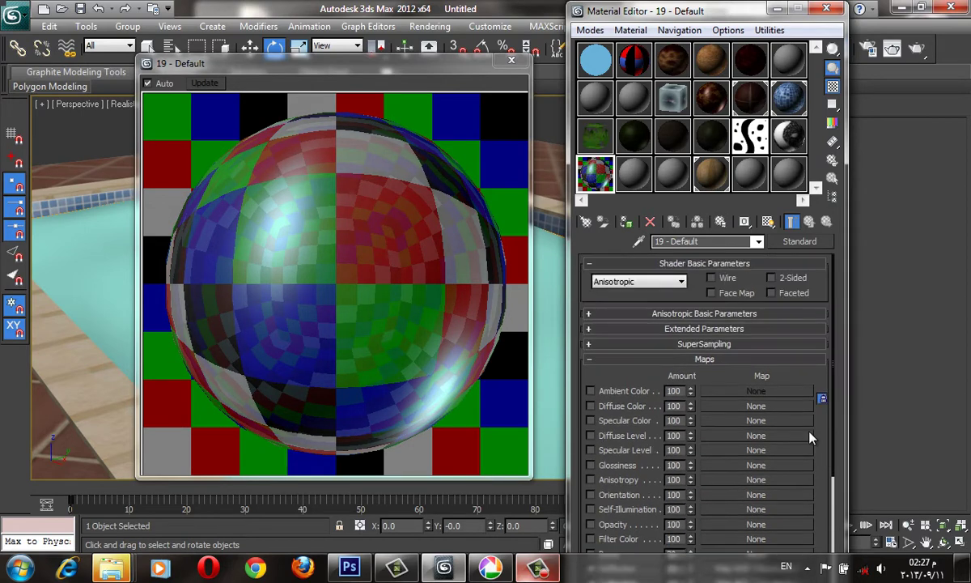
- Make the ambient and diffuse colour a dark navy blue
click(704, 313)
click(660, 336)
click(366, 134)
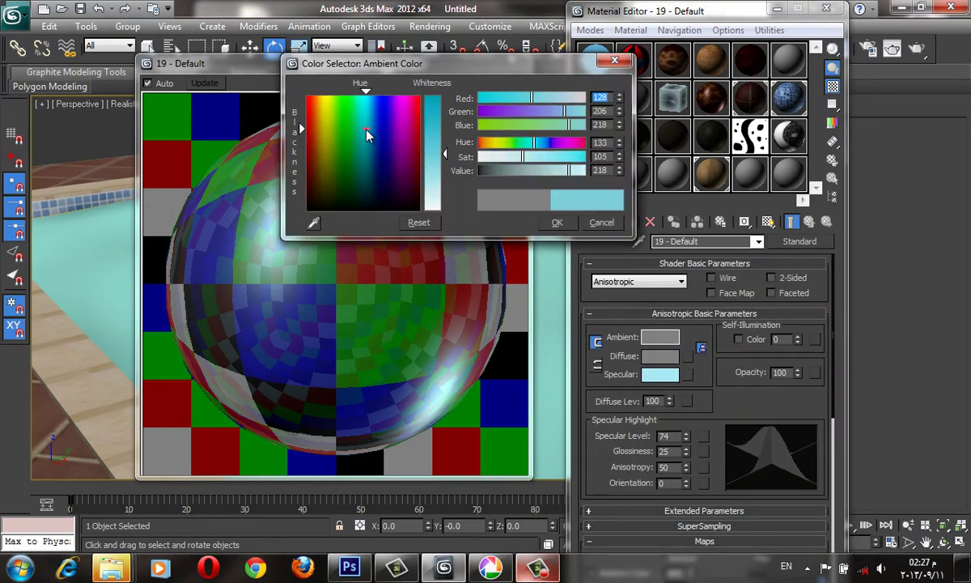
drag(445, 154, 444, 96)
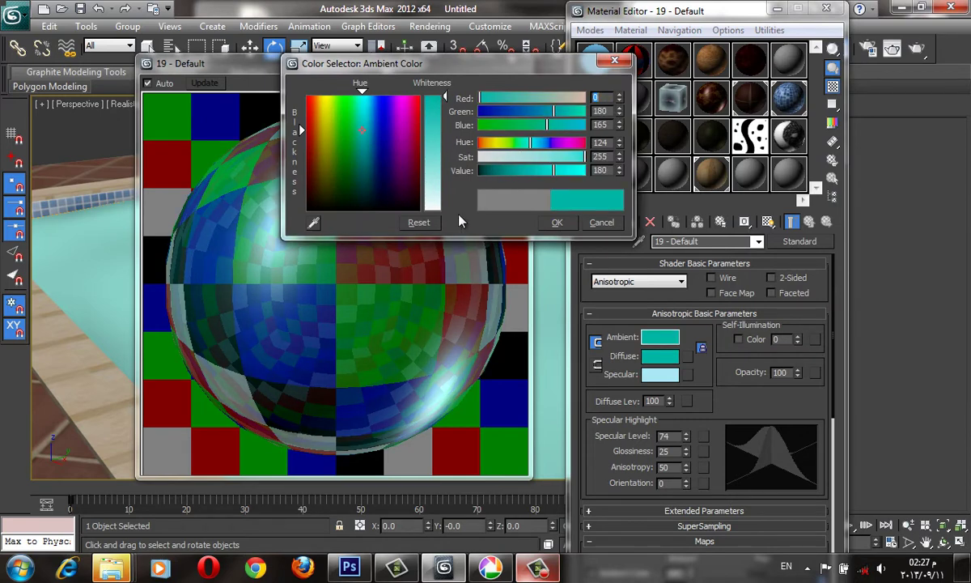
drag(396, 165, 381, 184)
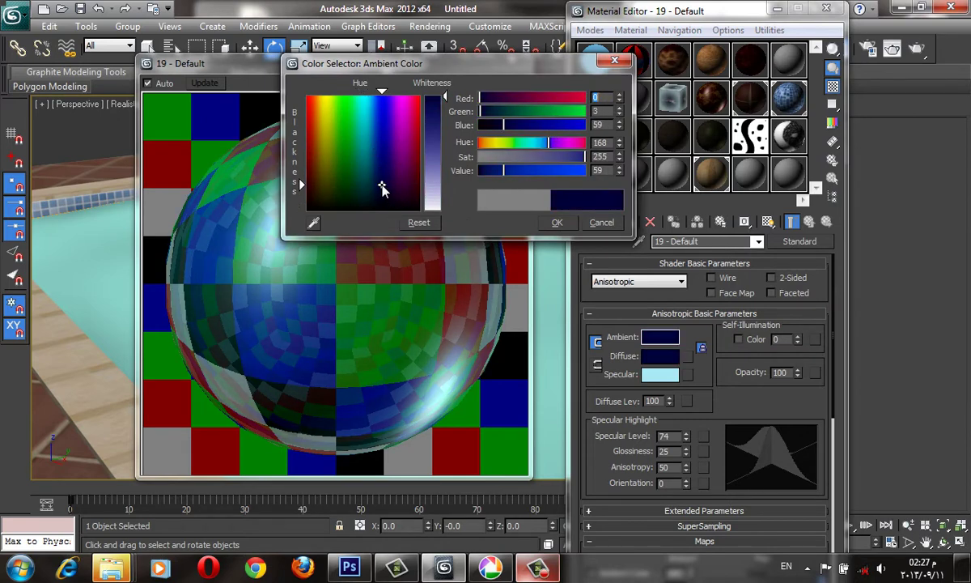
drag(382, 185, 379, 183)
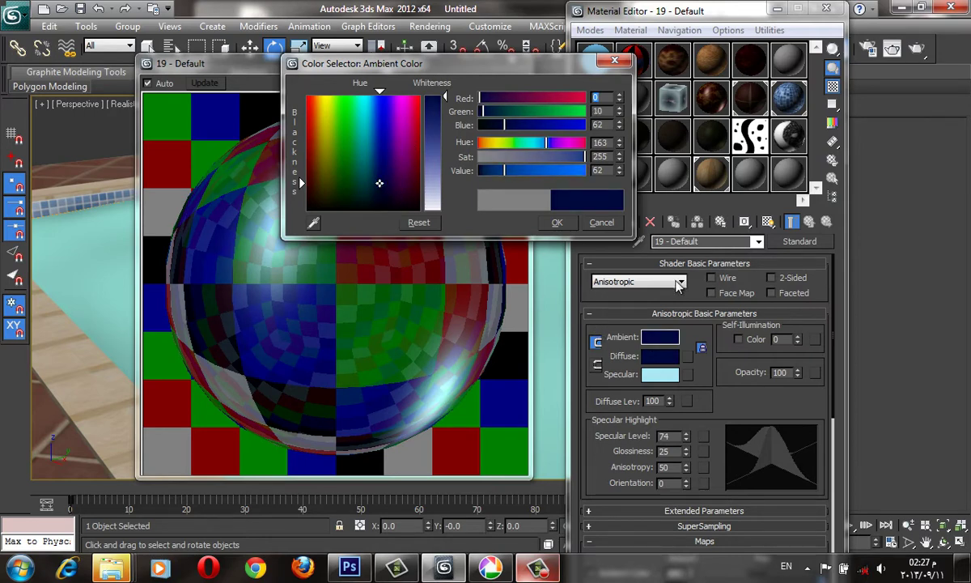
click(557, 222)
- Make the specular colour a light cyan (109, 216, 235)
click(661, 374)
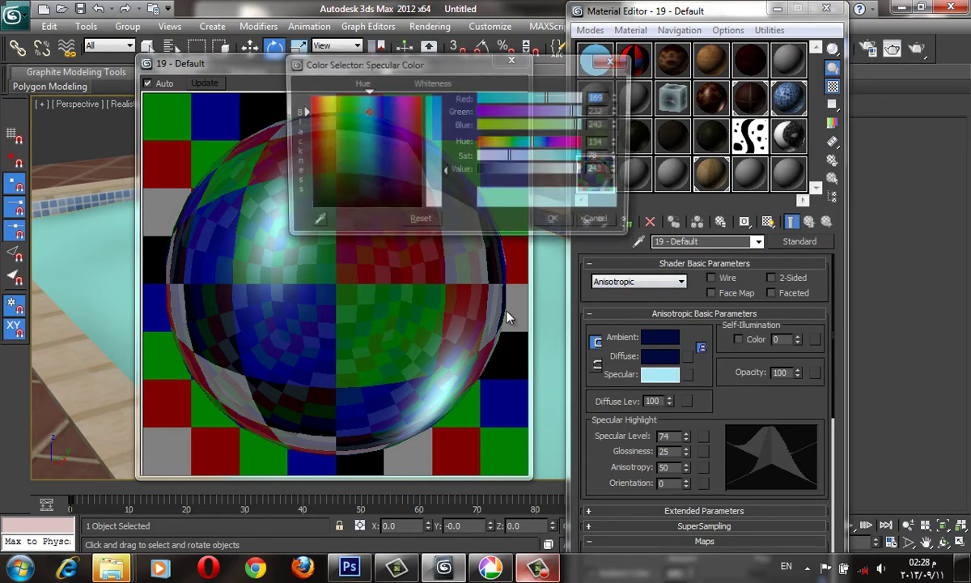
drag(427, 171, 429, 144)
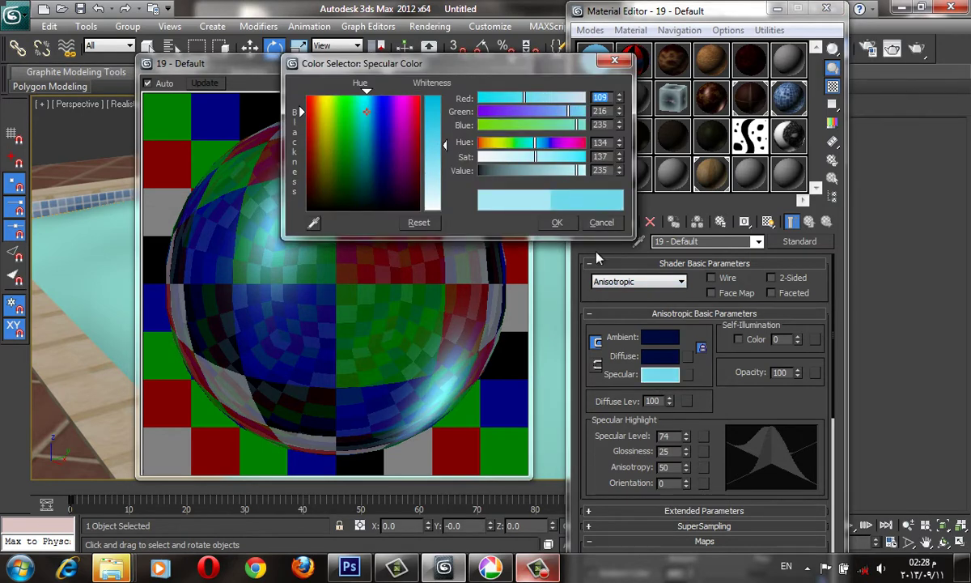
click(557, 225)
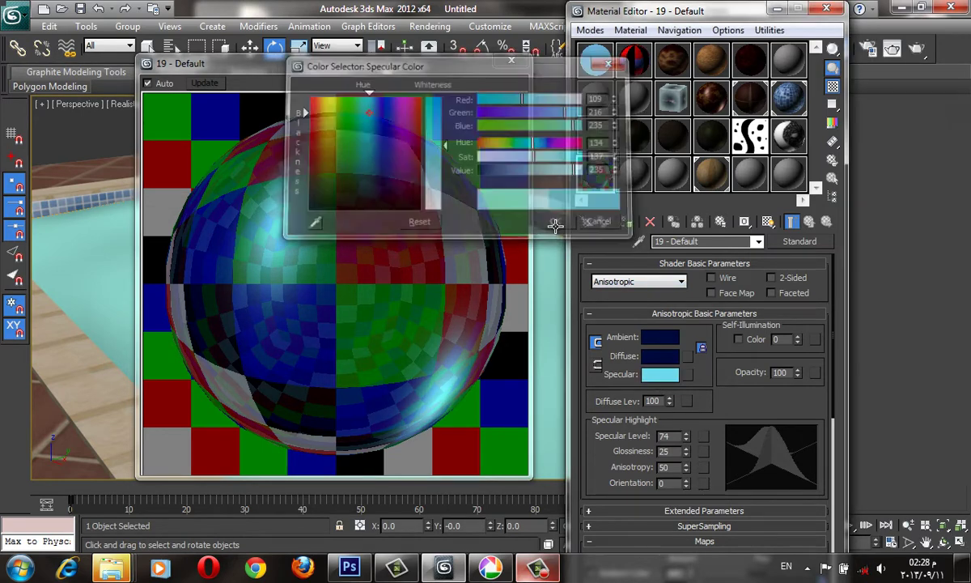
click(730, 314)
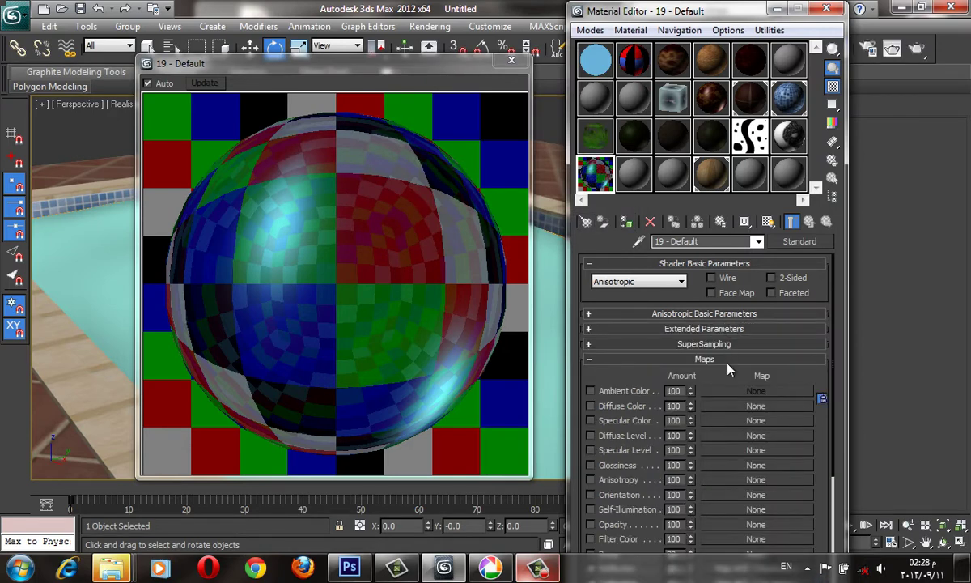
scroll(727, 369, down, 3)
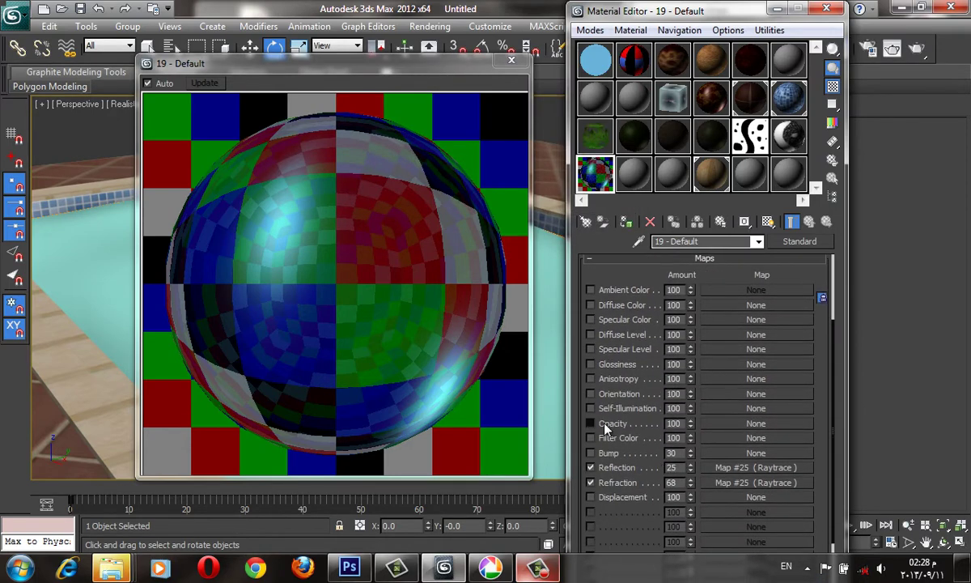
- Switch to material 20 - Default and put a Falloff map on its Opacity slot
click(606, 425)
scroll(670, 395, down, 2)
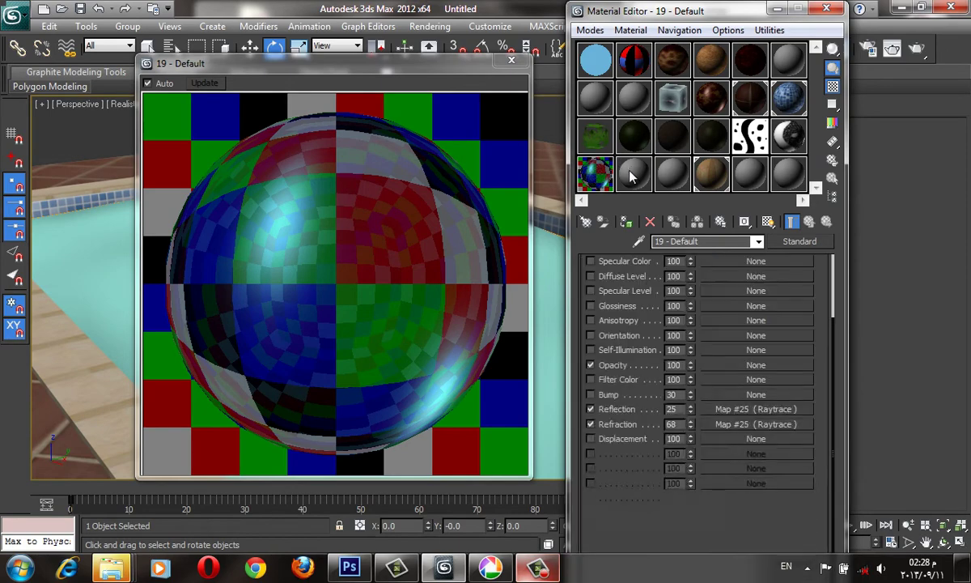
click(631, 177)
click(701, 504)
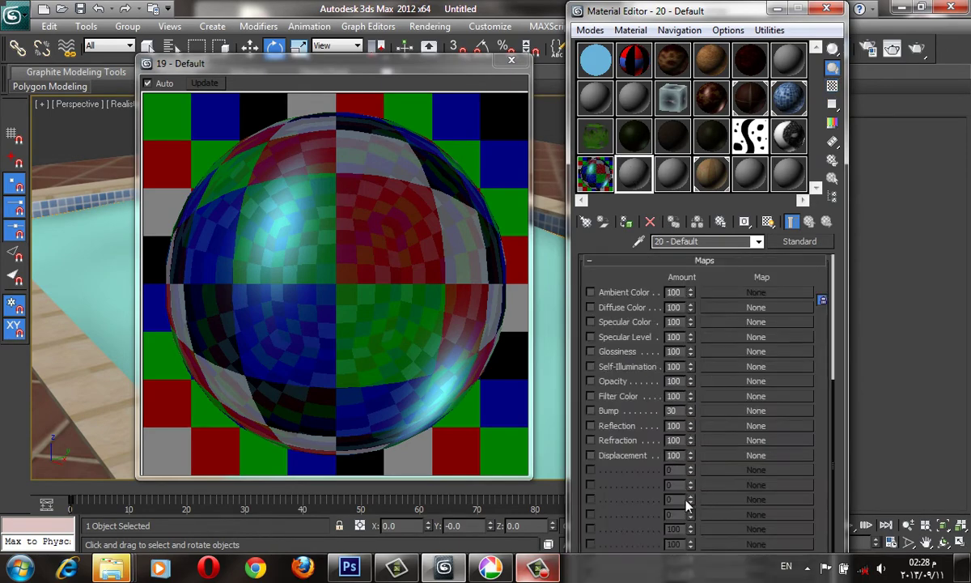
click(756, 380)
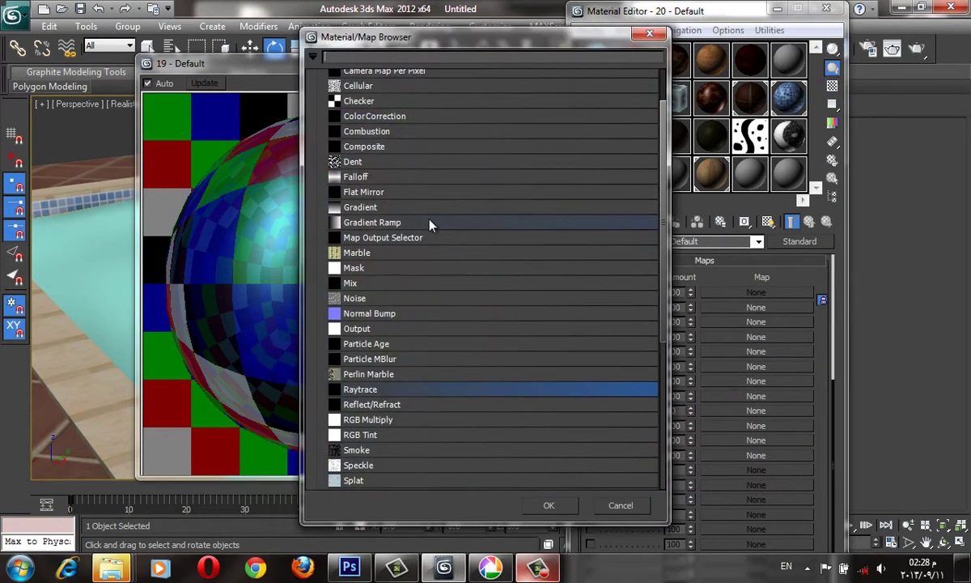
click(371, 177)
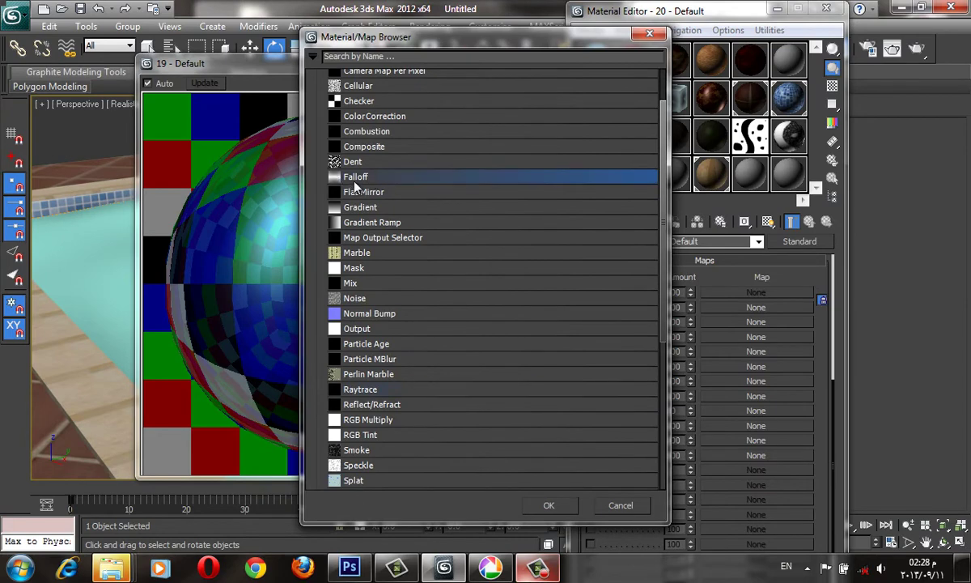
double_click(371, 177)
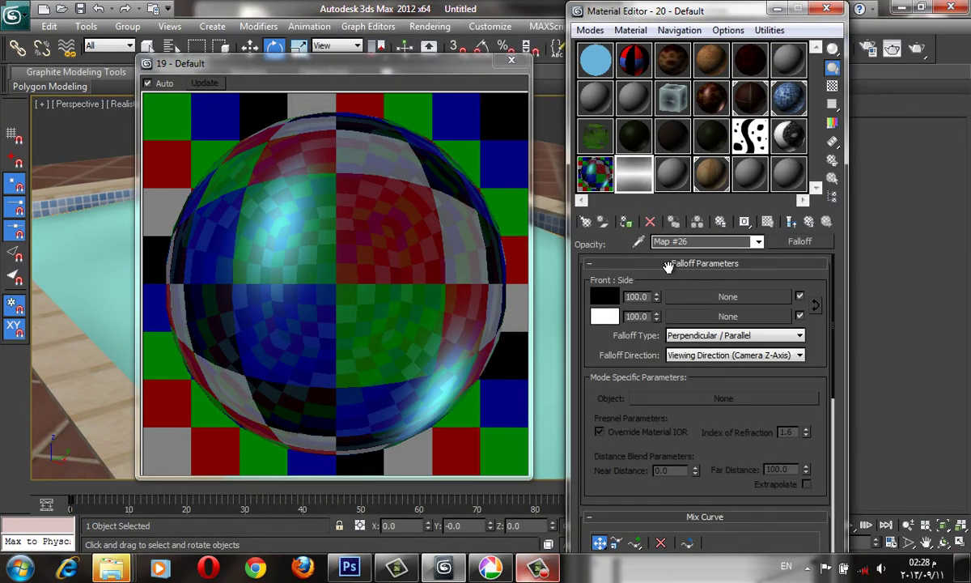
- Inspect the Falloff and material 20 previews against a checkered background
double_click(628, 179)
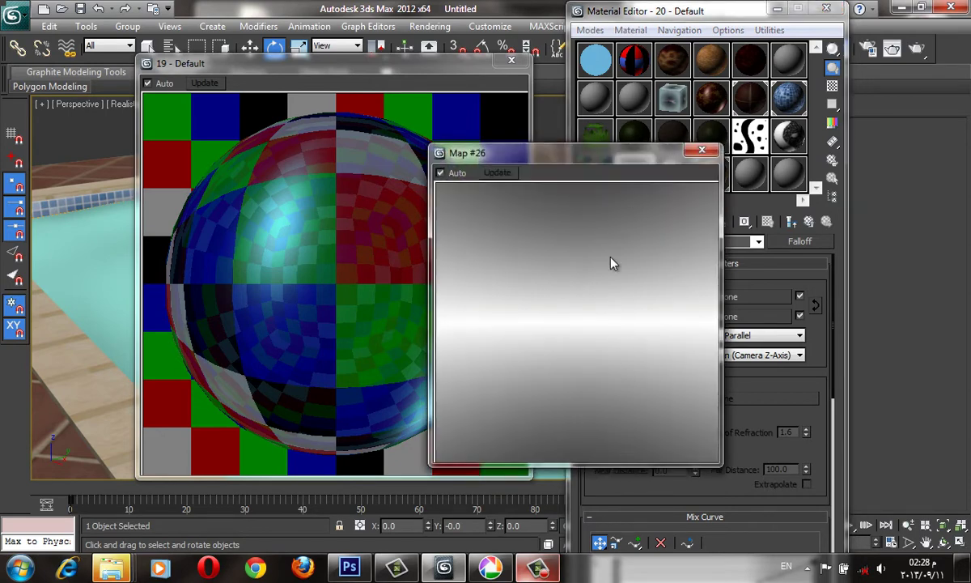
click(701, 151)
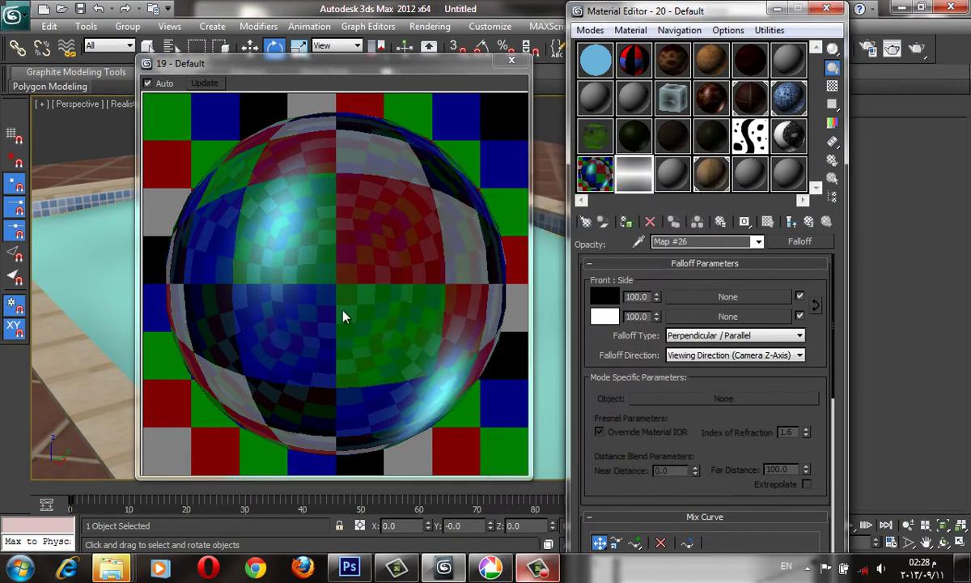
click(511, 62)
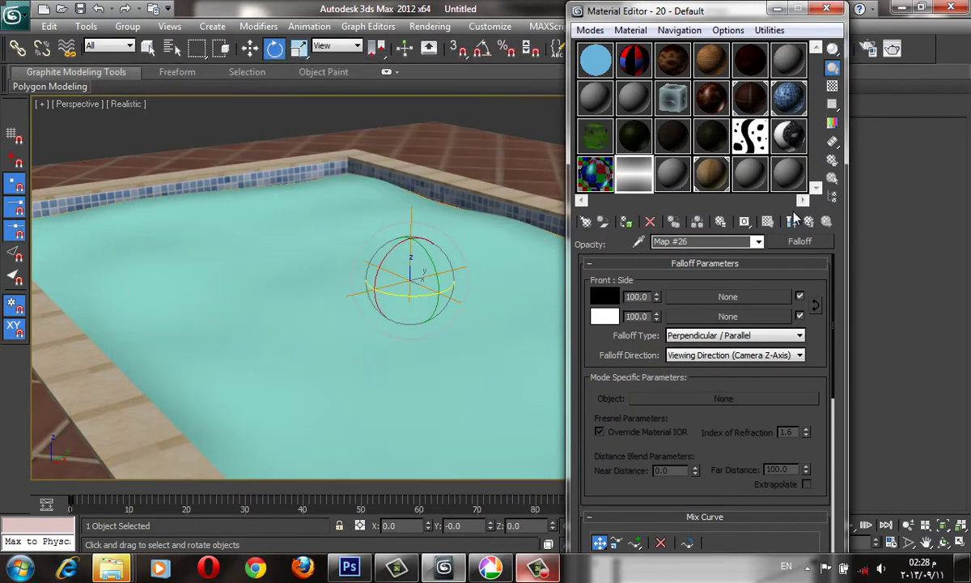
click(809, 221)
double_click(643, 184)
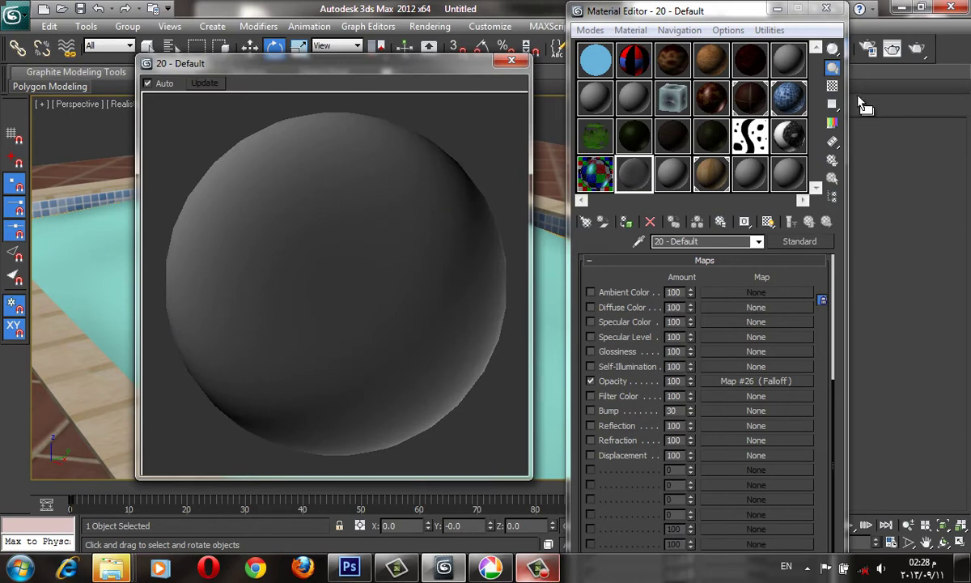
click(832, 86)
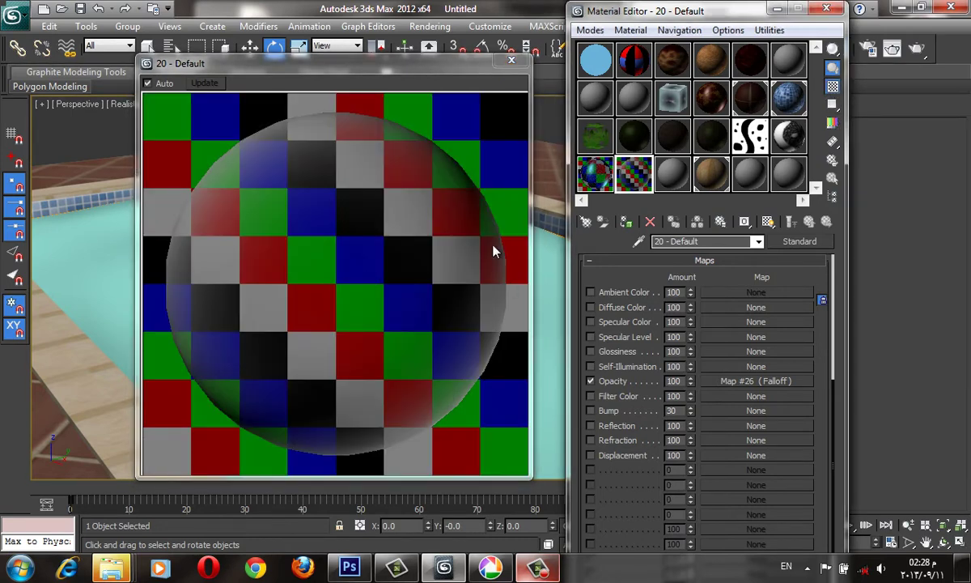
click(511, 60)
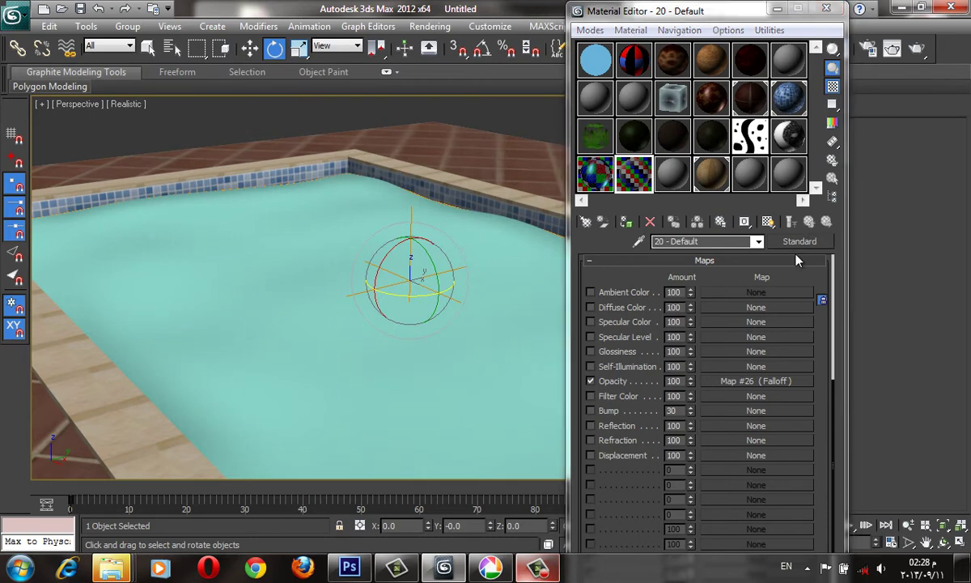
- Put a Noise map on material 19's Bump channel and show it shaded on the pool water
double_click(595, 173)
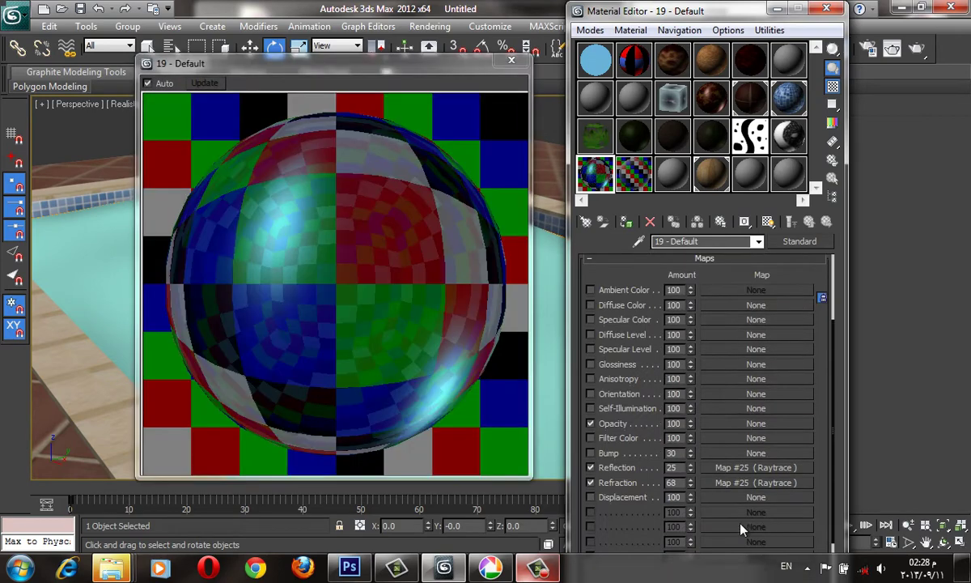
click(590, 453)
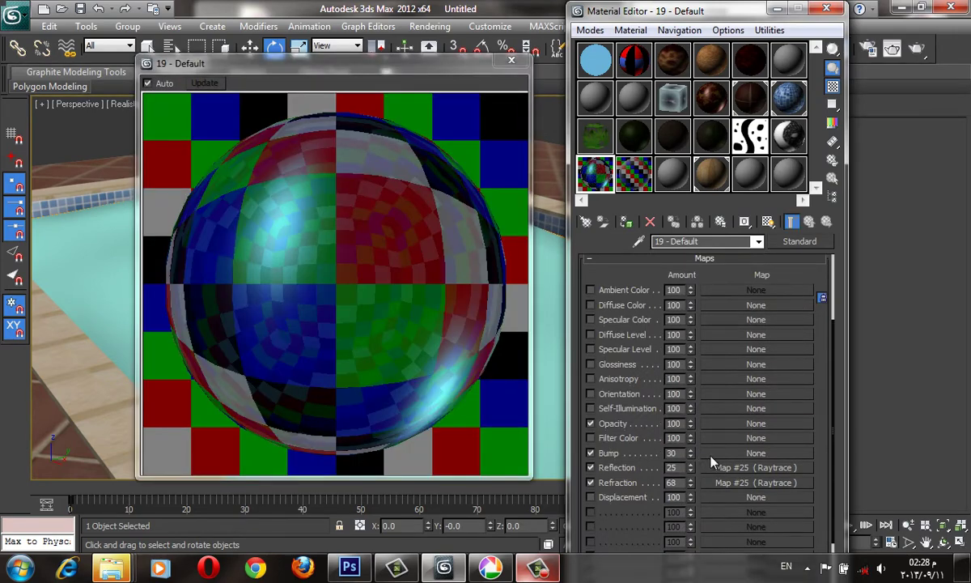
click(711, 455)
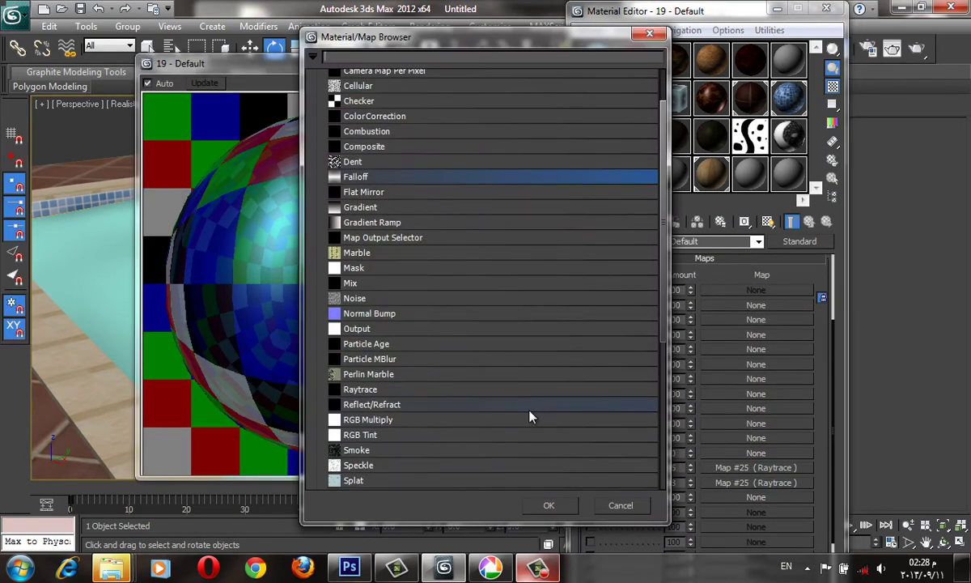
double_click(355, 298)
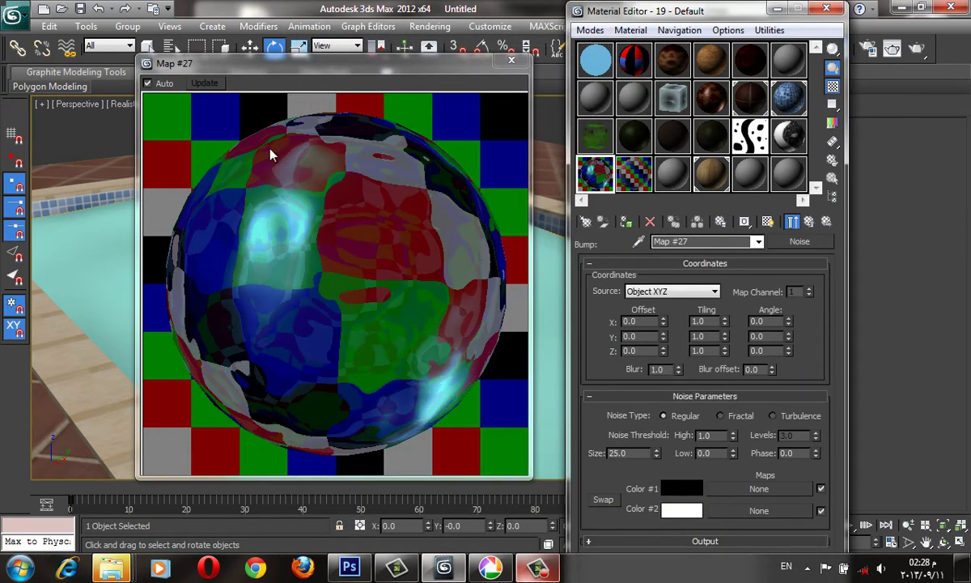
click(793, 224)
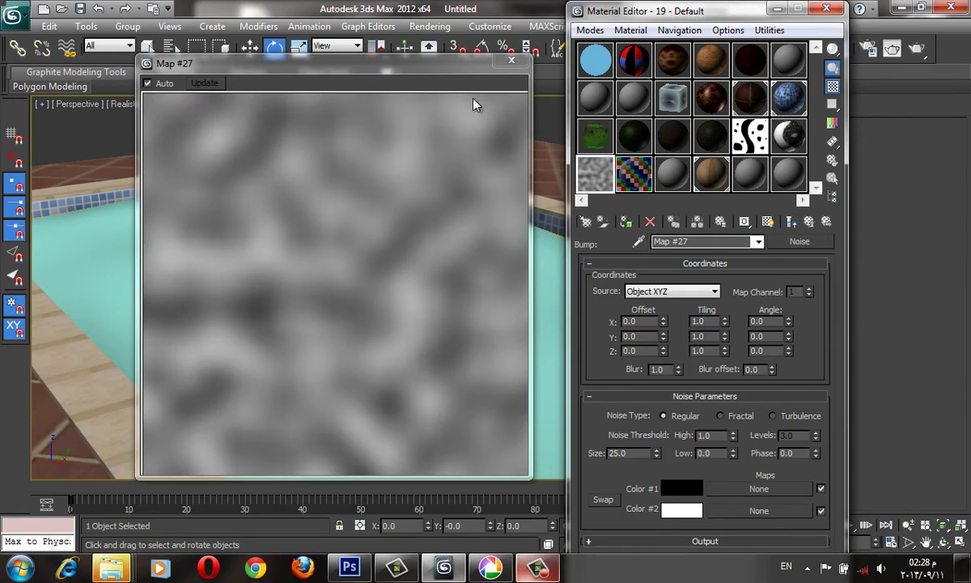
drag(454, 63, 352, 153)
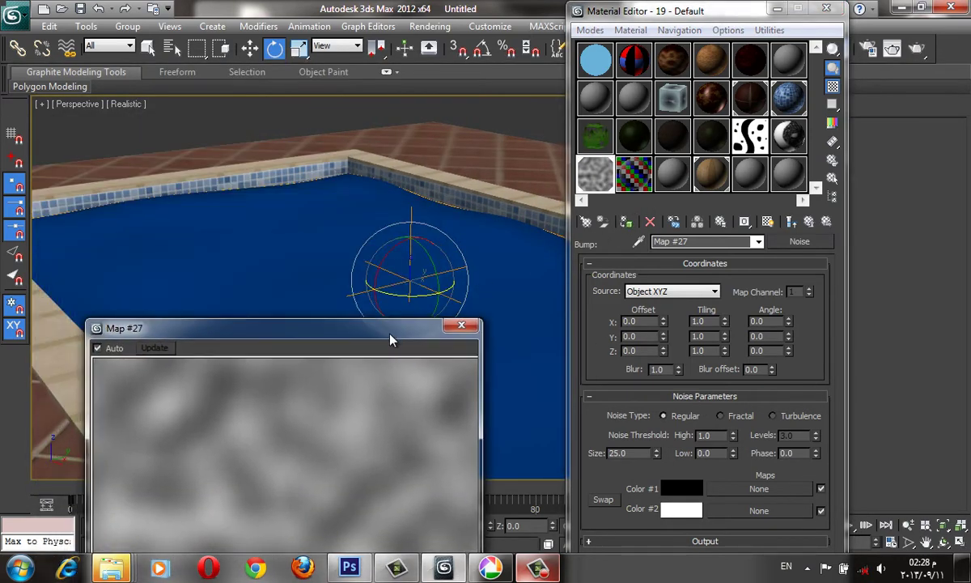
drag(340, 168, 388, 340)
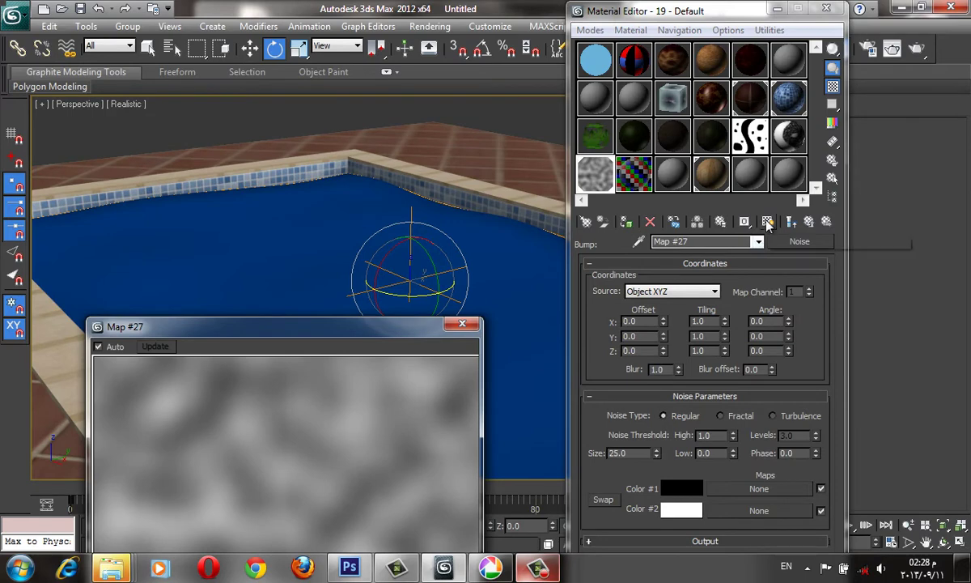
click(767, 222)
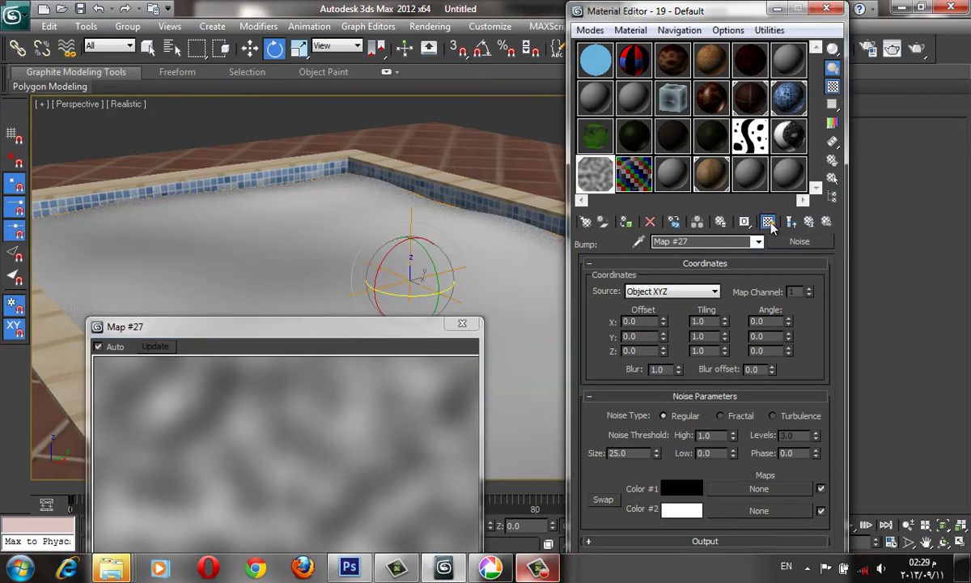
click(809, 222)
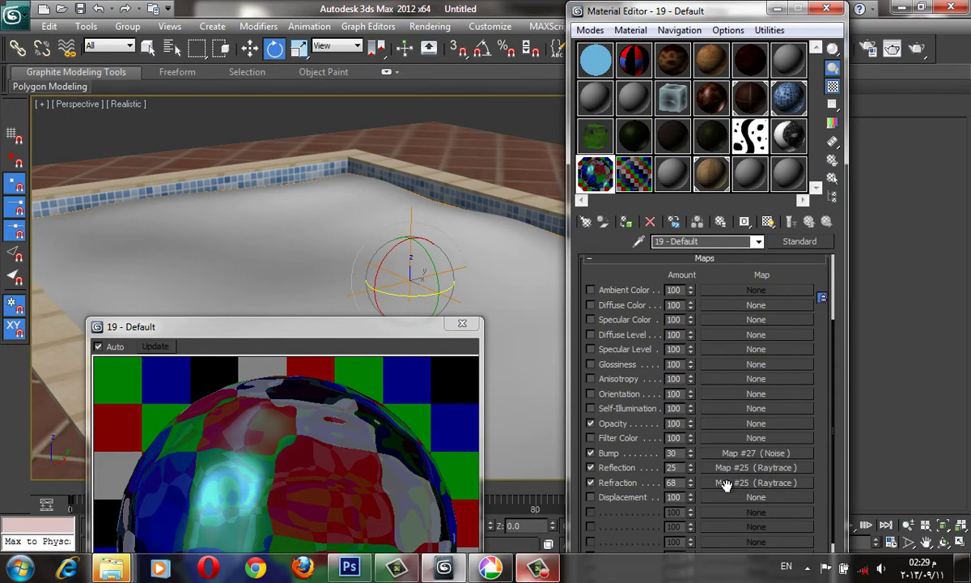
- Set the Bump Noise map to Fractal type with size 11.9
alt+middle_drag(486, 268, 357, 309)
drag(363, 311, 177, 57)
scroll(769, 453, down, 2)
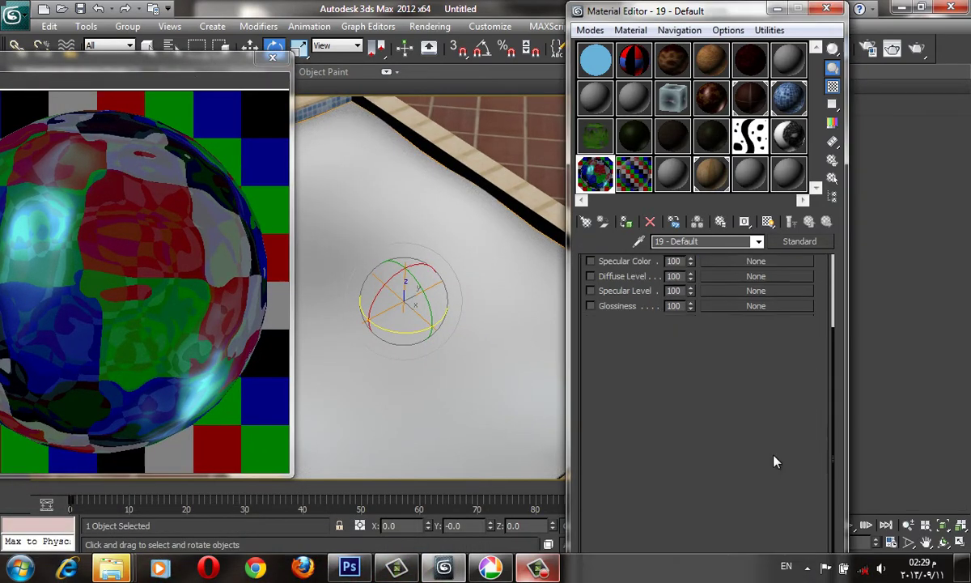
click(774, 461)
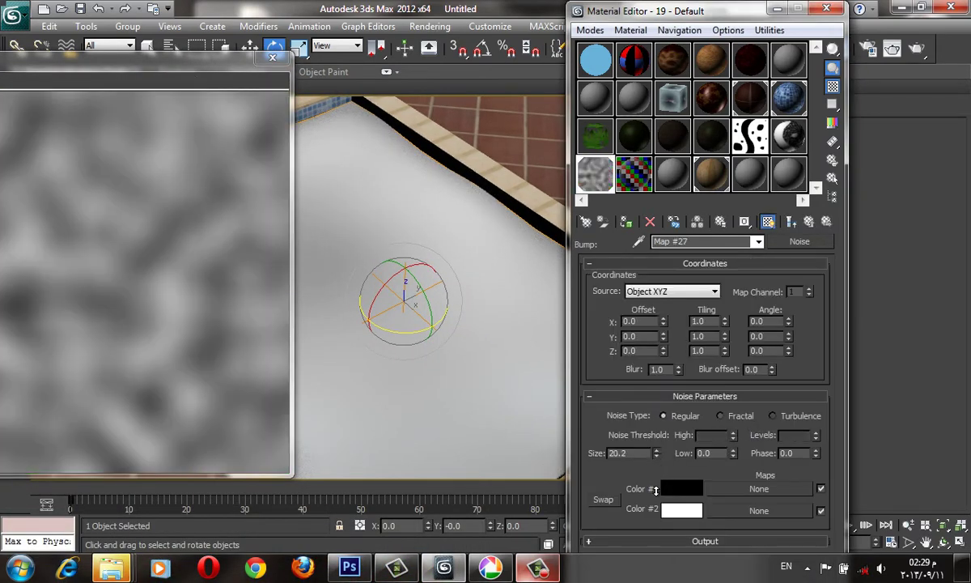
drag(657, 456, 657, 486)
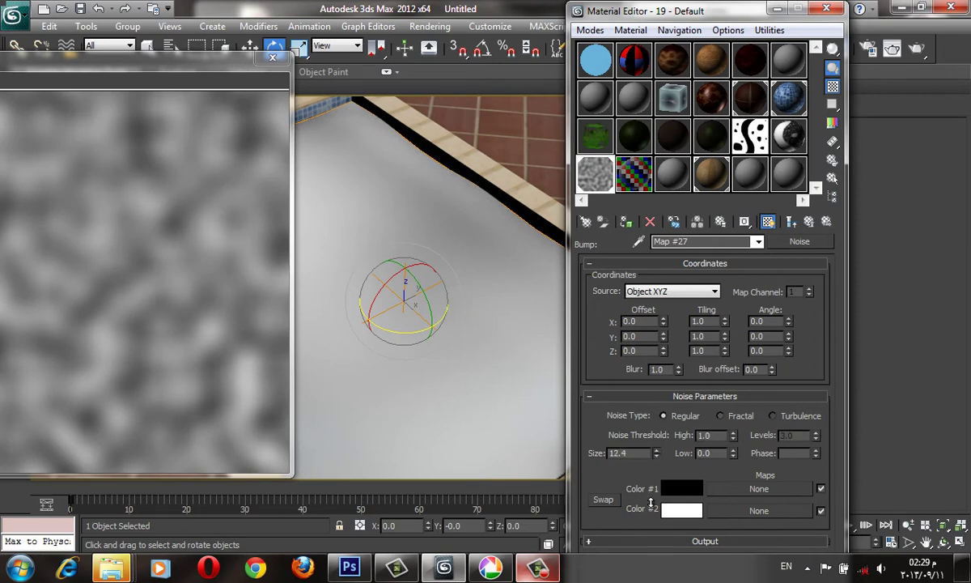
mouse_move(656, 453)
mouse_down()
mouse_move(651, 505)
mouse_move(660, 476)
mouse_move(660, 494)
mouse_up()
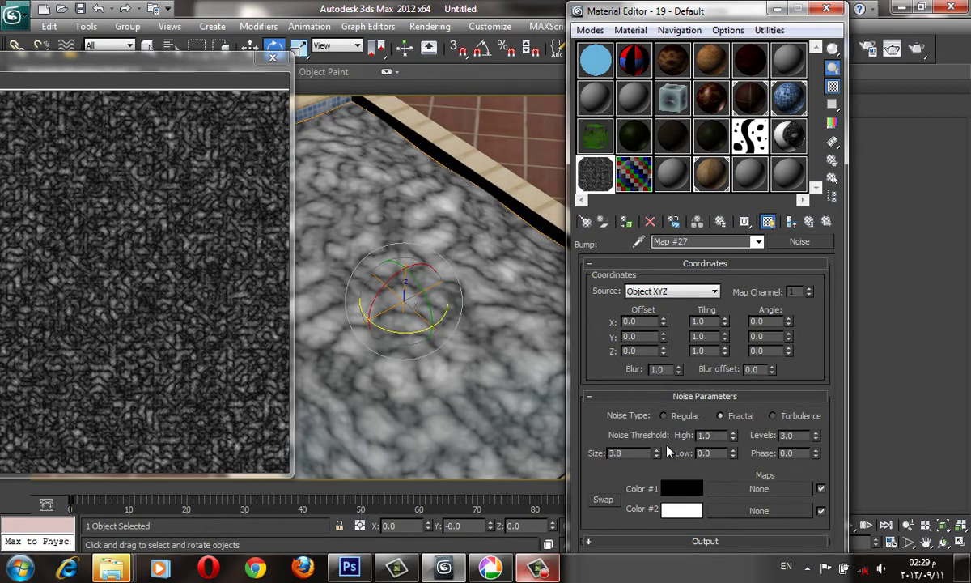
click(657, 450)
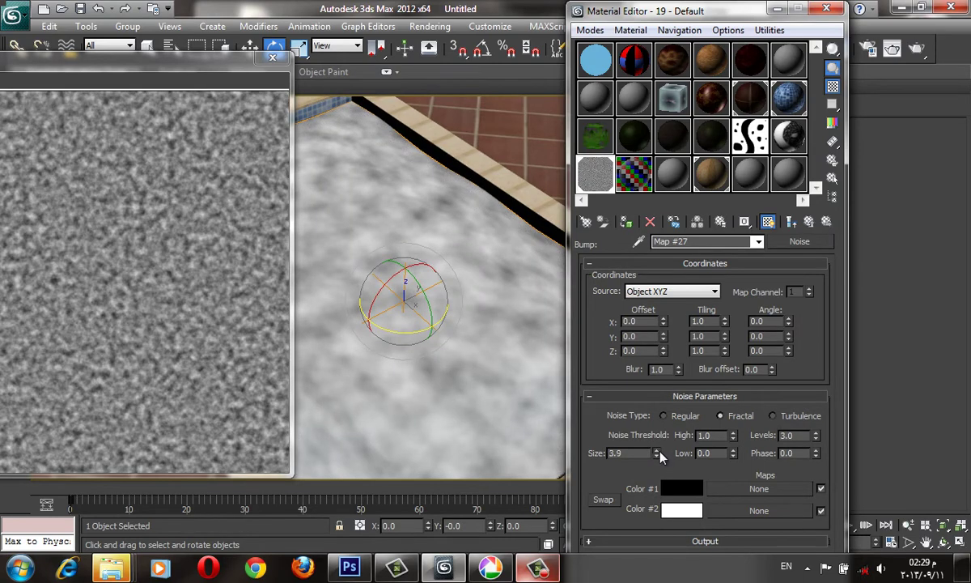
drag(656, 453, 654, 392)
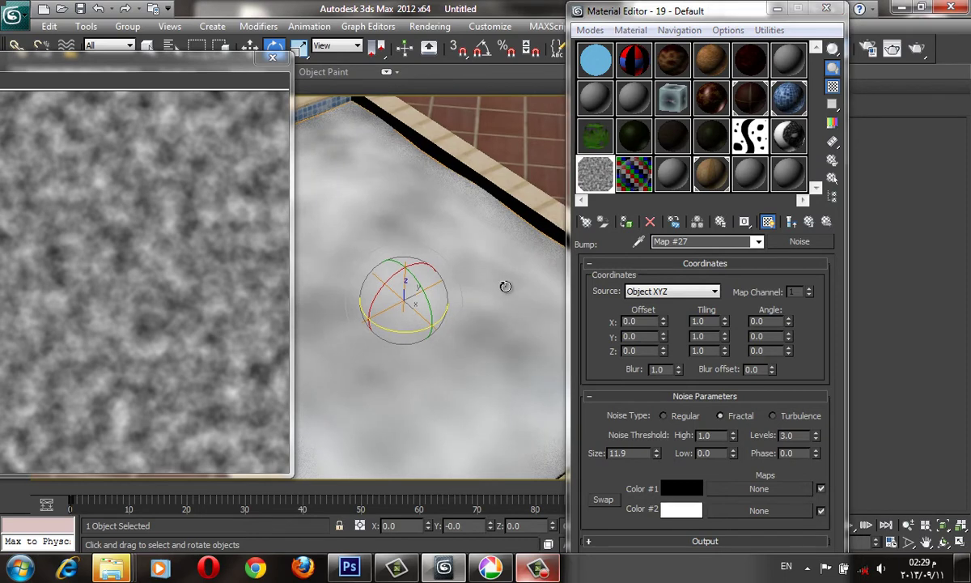
alt+middle_drag(505, 284, 512, 281)
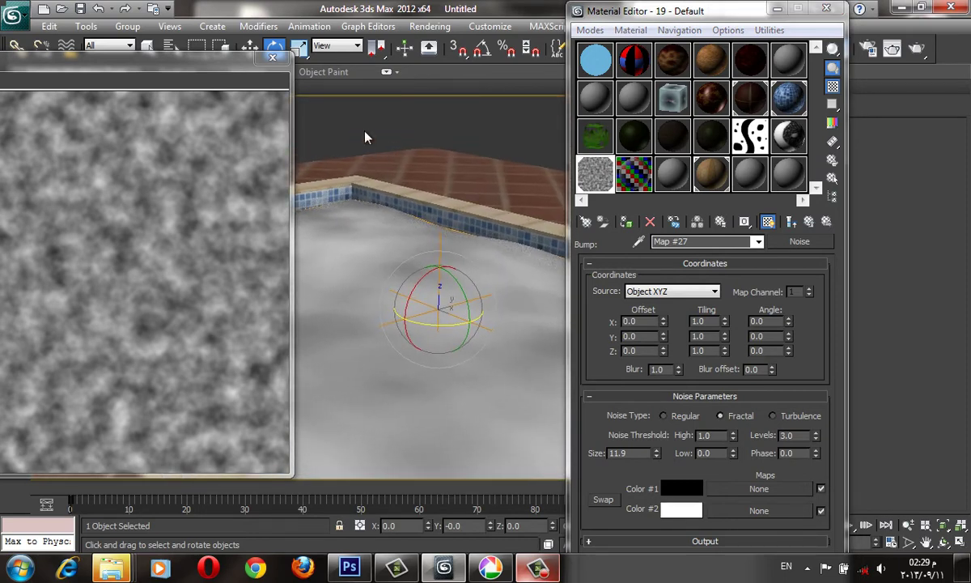
click(273, 56)
double_click(603, 183)
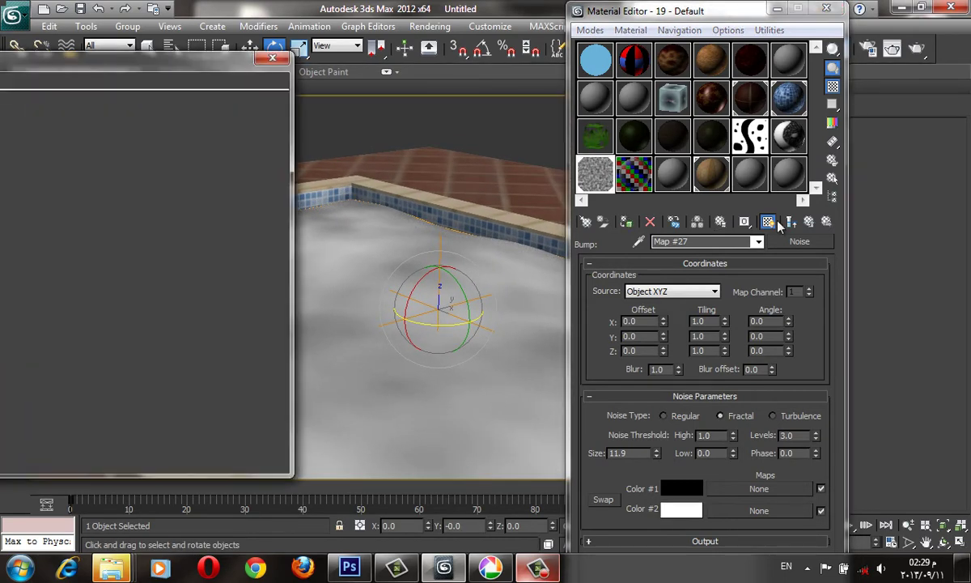
click(808, 221)
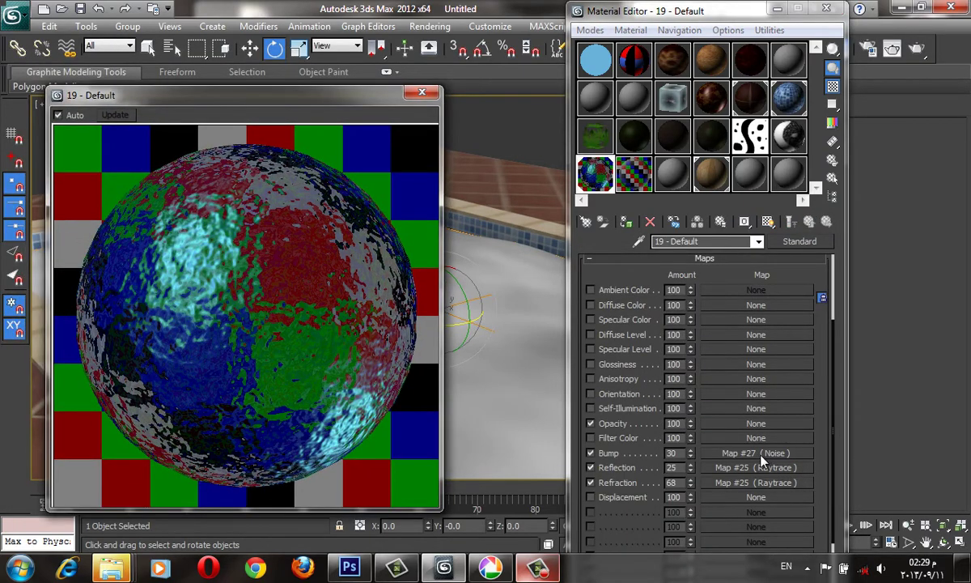
- Instance the Noise map (Map #27) onto the Specular Level channel and enable it
drag(761, 460, 729, 357)
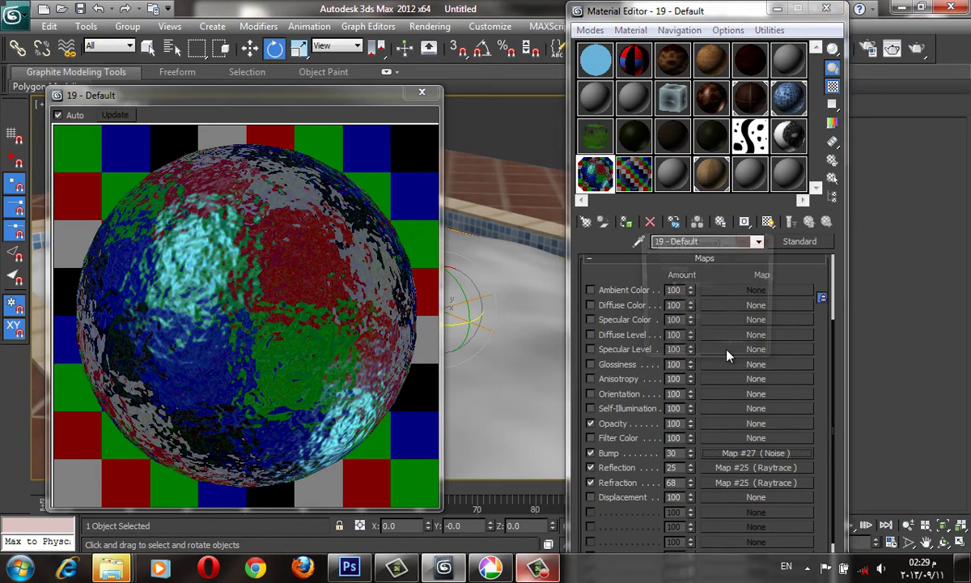
drag(730, 357, 727, 355)
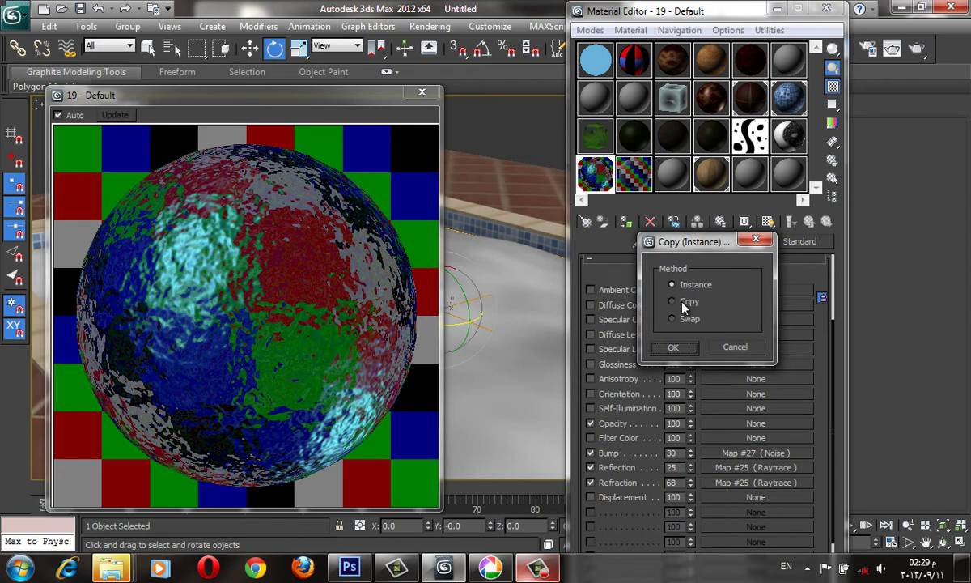
click(673, 346)
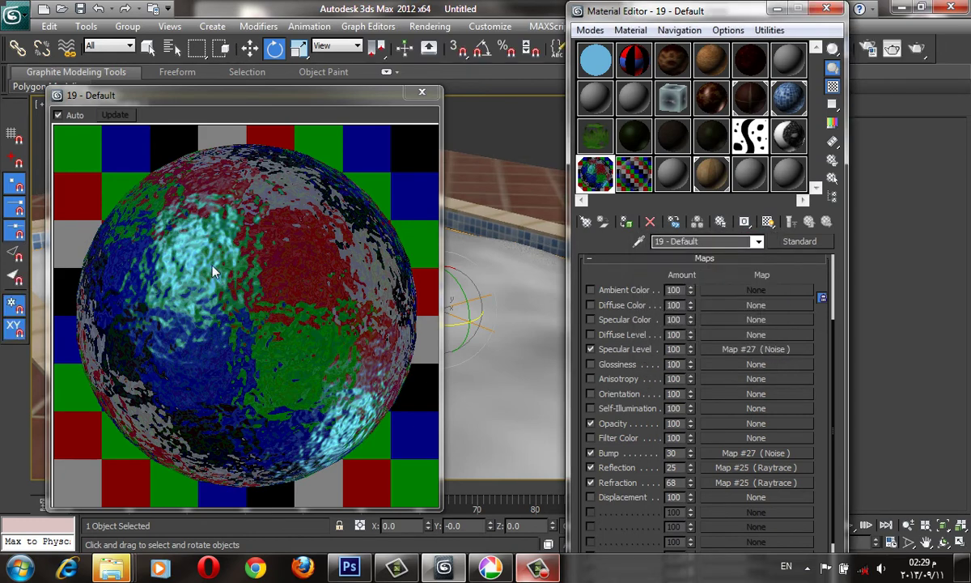
click(590, 349)
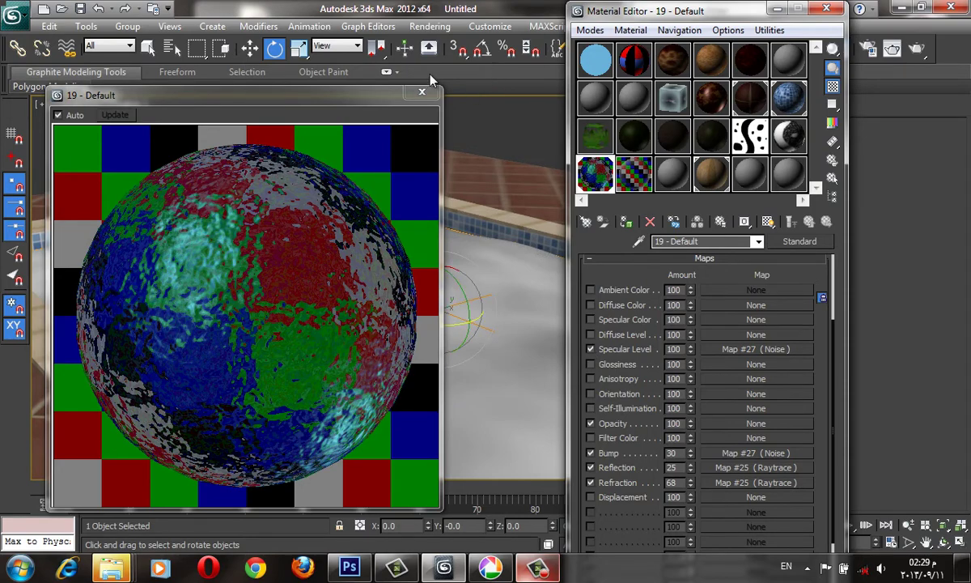
click(421, 93)
middle_drag(503, 305, 474, 258)
- Open Environment and Effects with 8 and confirm the light blue background colour
click(334, 108)
key(8)
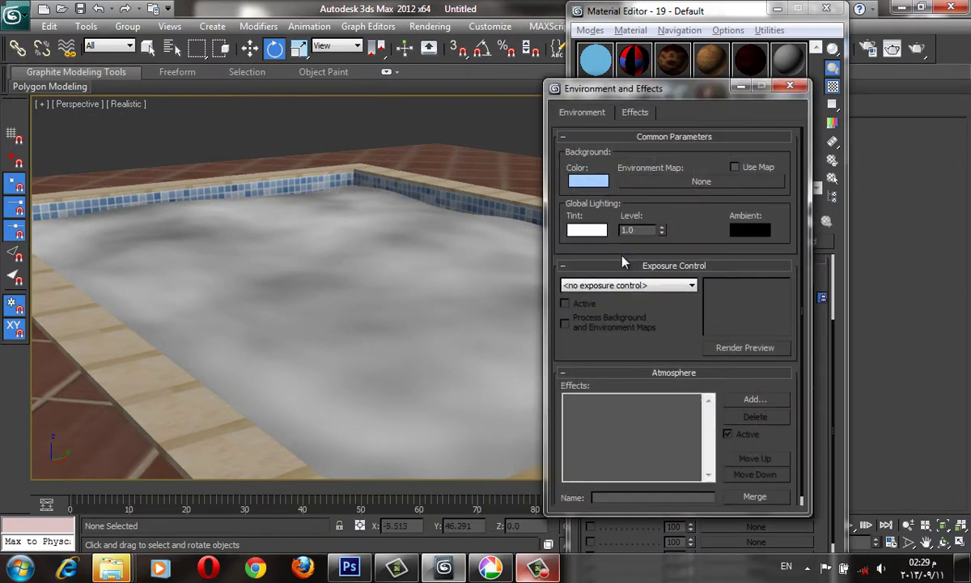
click(589, 181)
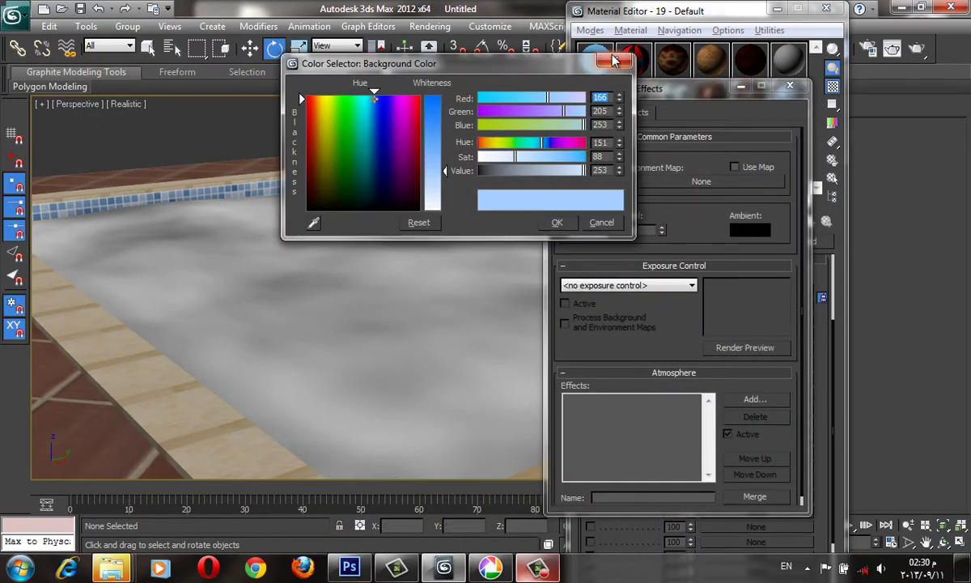
click(613, 58)
- Render the Perspective view of the pool and inspect the rendered frame
click(892, 48)
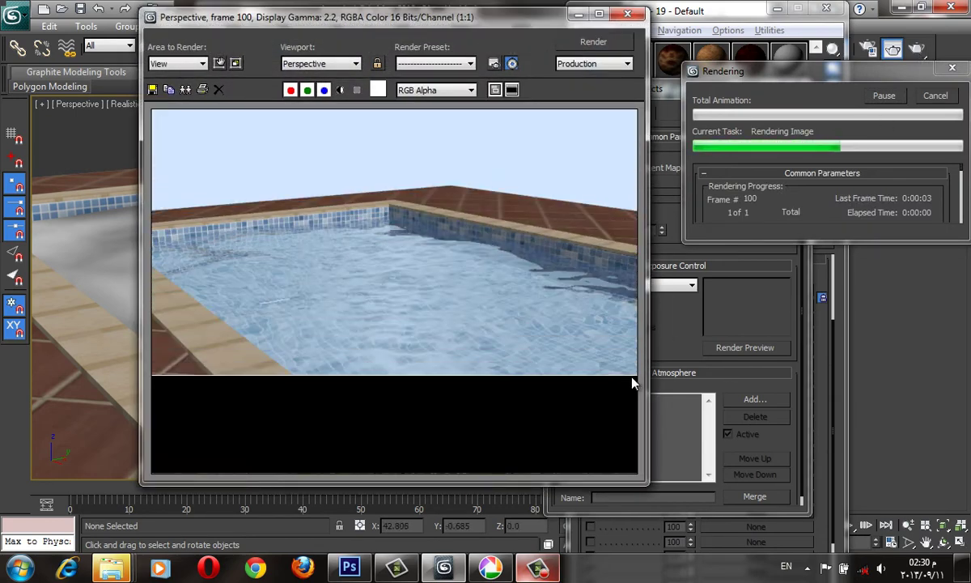
scroll(515, 344, up, 1)
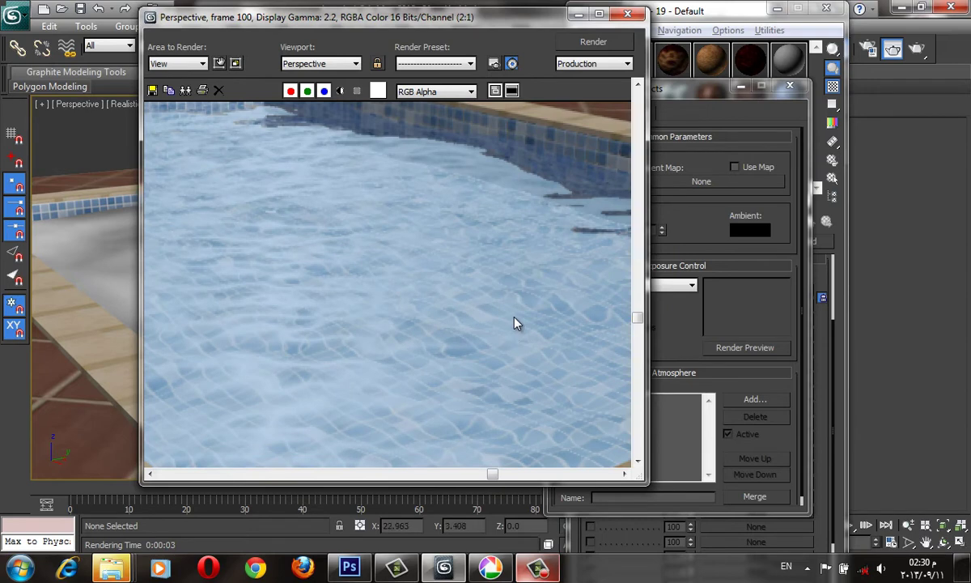
scroll(513, 349, down, 1)
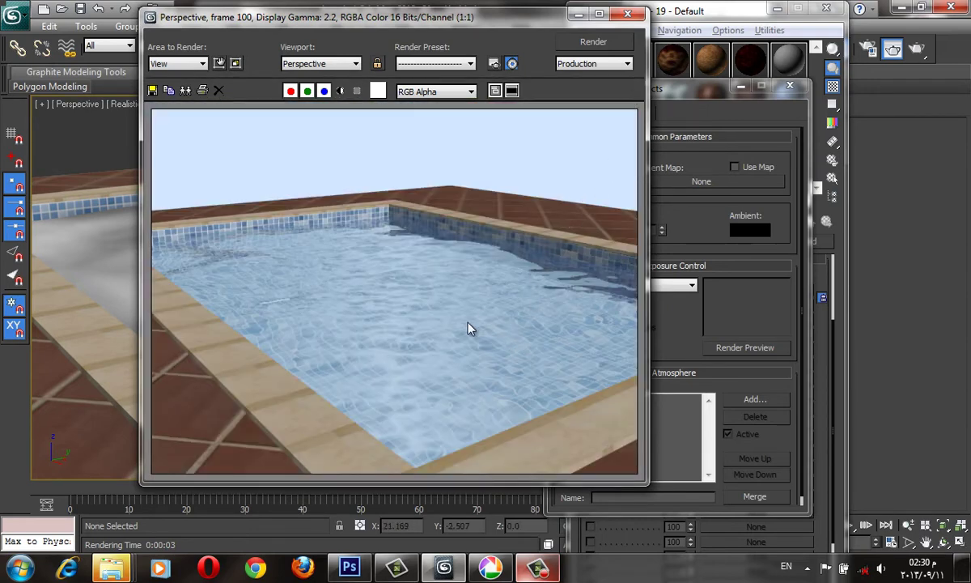
scroll(470, 328, up, 1)
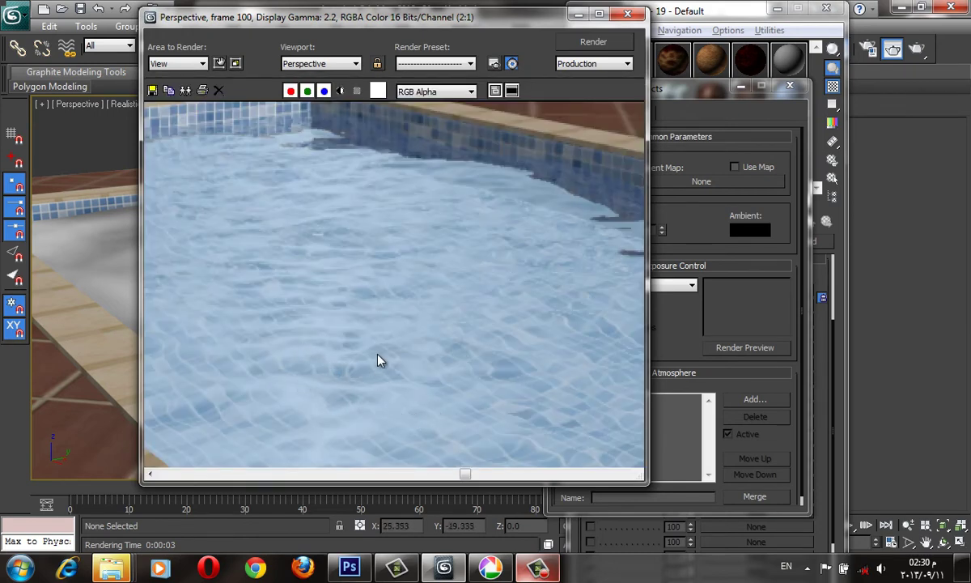
scroll(340, 308, down, 1)
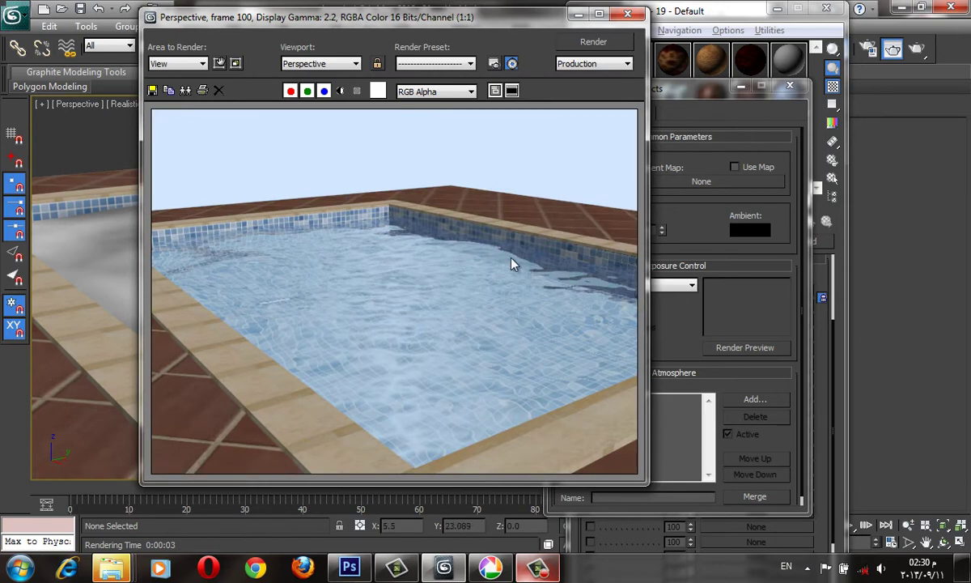
click(627, 13)
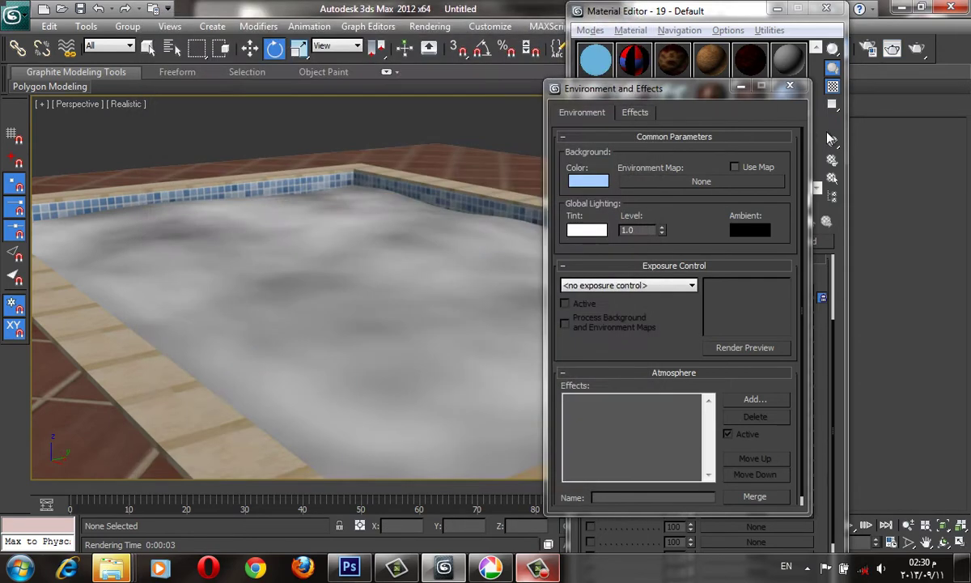
- Enter 40 for the reflection amount, edit refraction, and render the pool
click(790, 85)
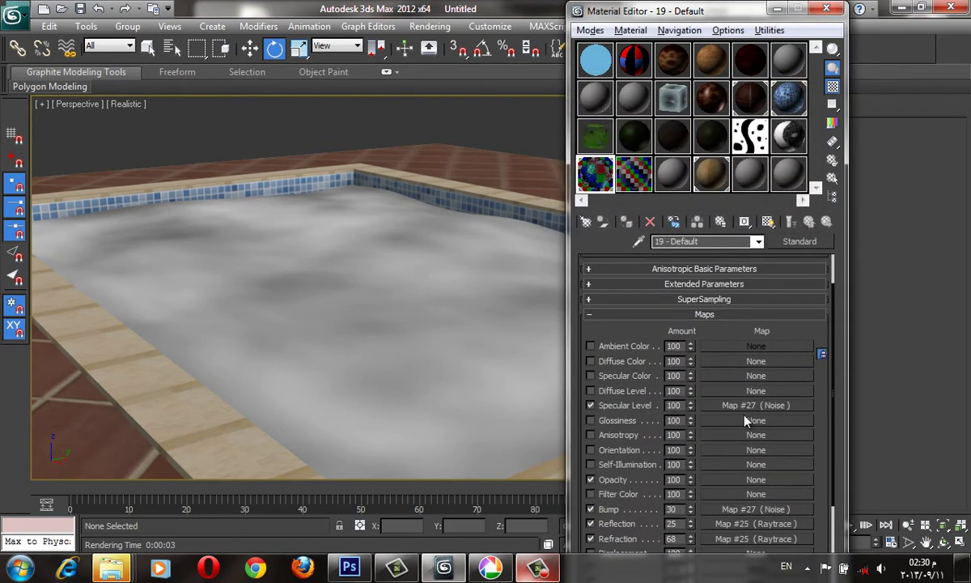
scroll(798, 303, down, 5)
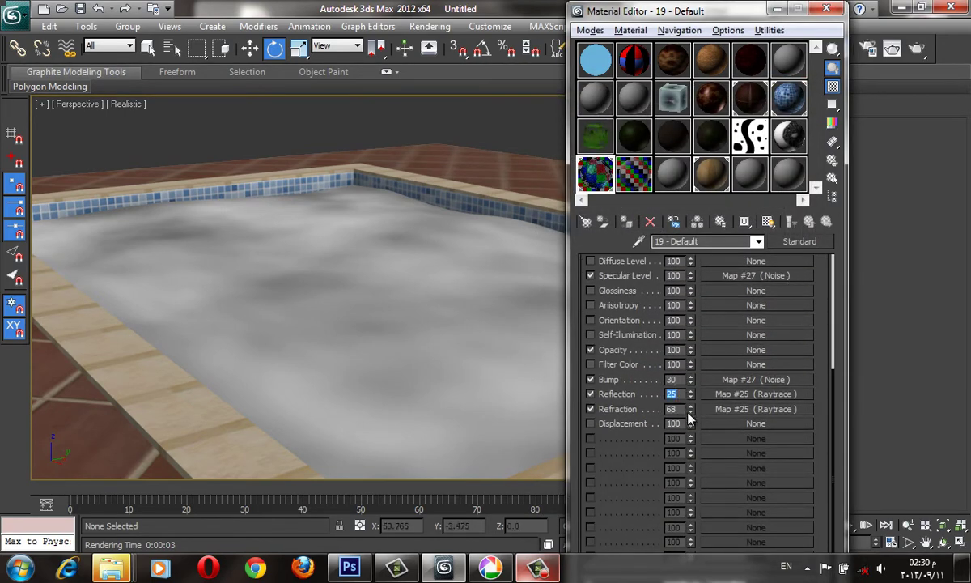
text(40)
key(Return)
double_click(683, 408)
click(591, 351)
click(917, 48)
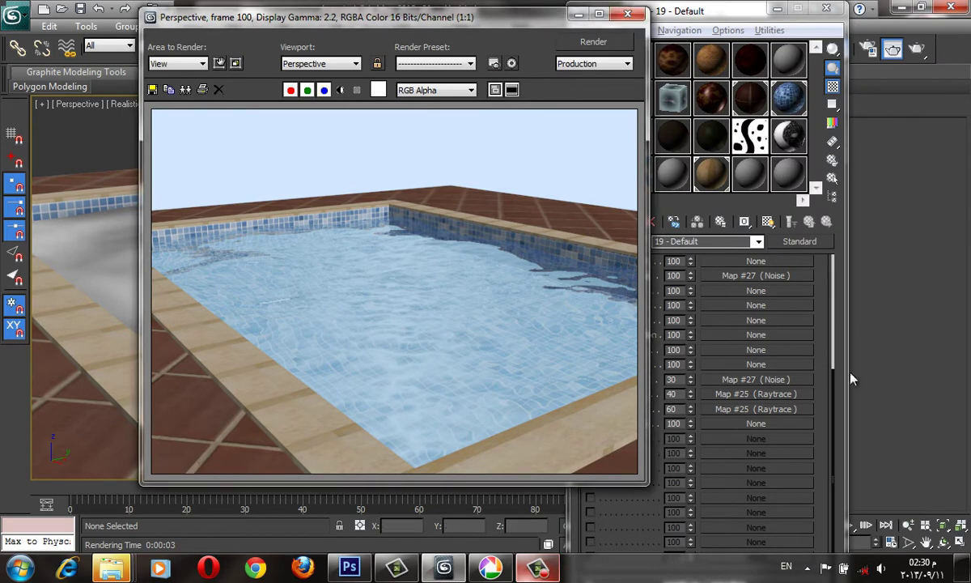
- Settle on reflection 20 and refraction 40, then re-render the pool
click(829, 382)
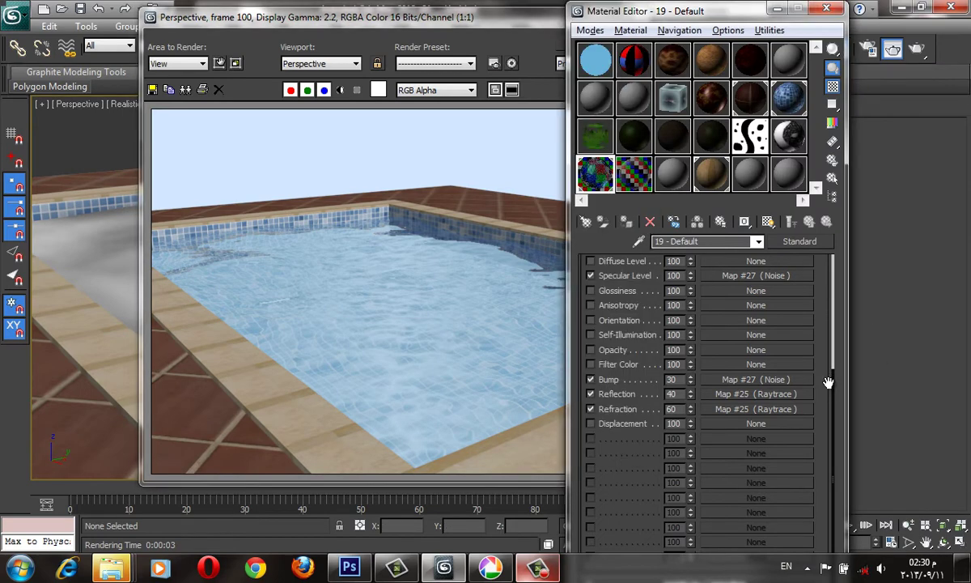
text(40)
double_click(684, 395)
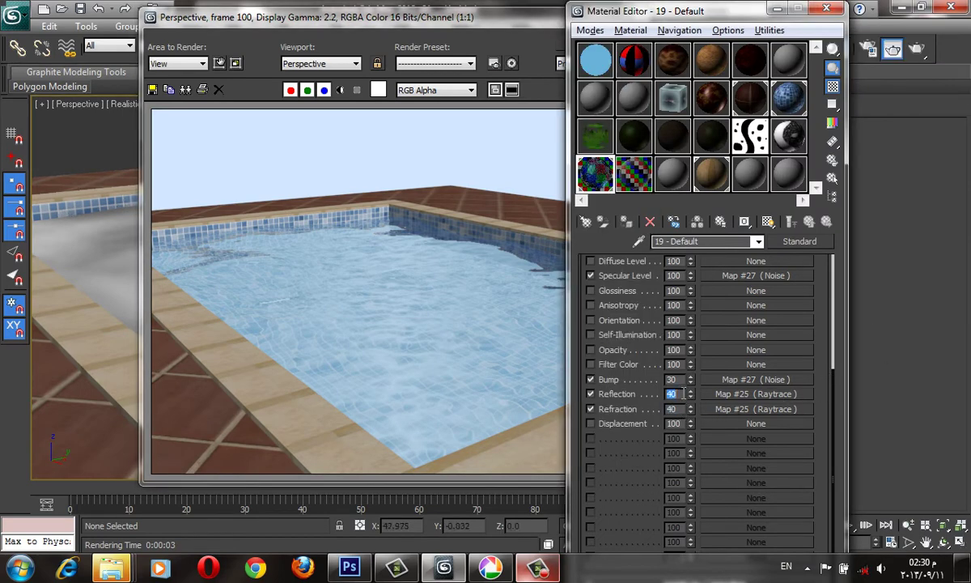
text(20)
click(917, 50)
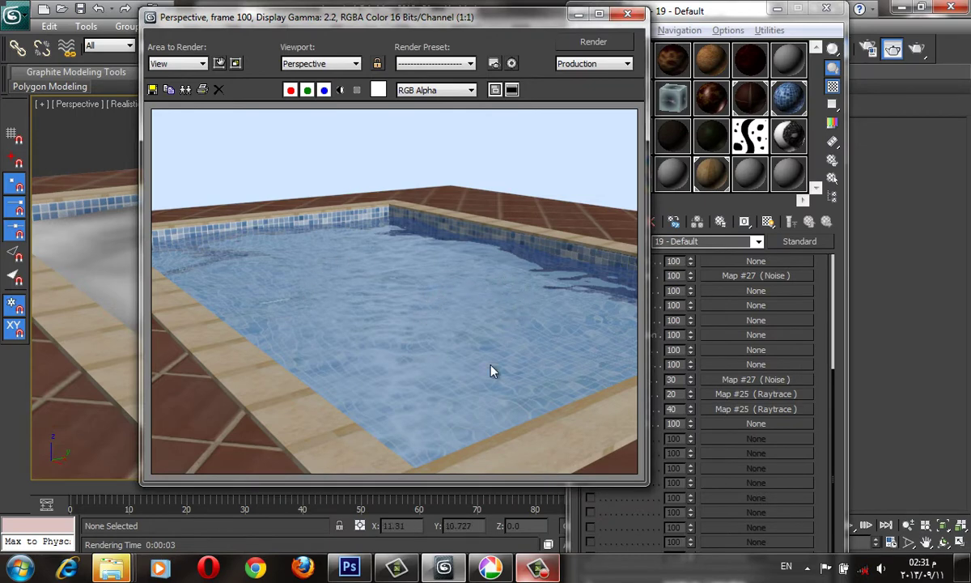
- Try a near-white ambient colour on the water and render the pool
click(823, 459)
scroll(792, 407, up, 5)
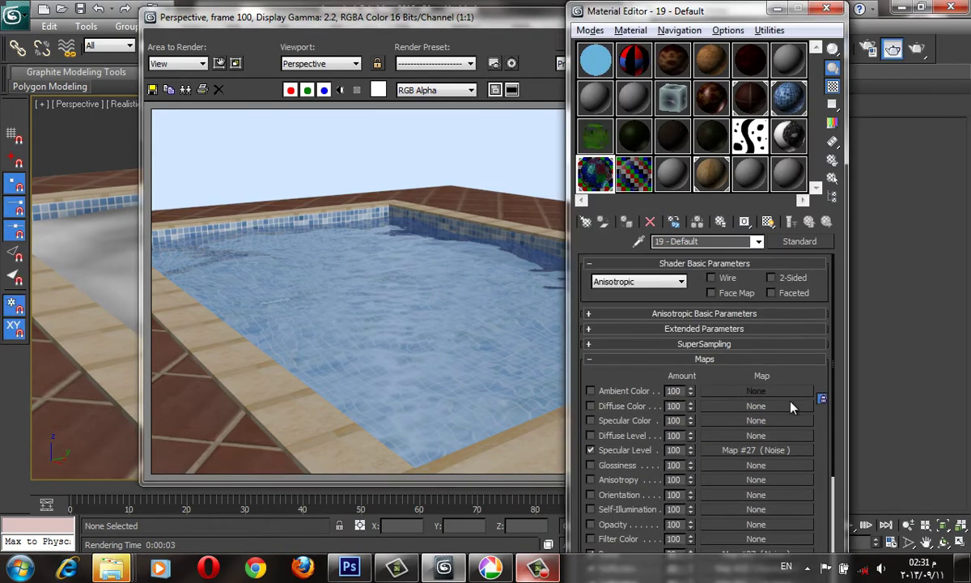
click(667, 327)
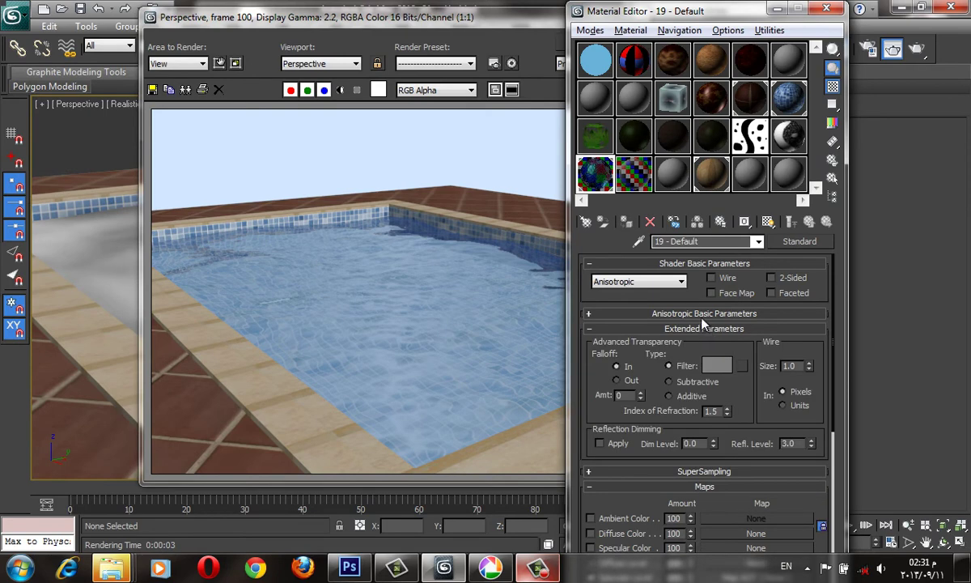
click(665, 329)
click(663, 314)
click(656, 347)
click(434, 192)
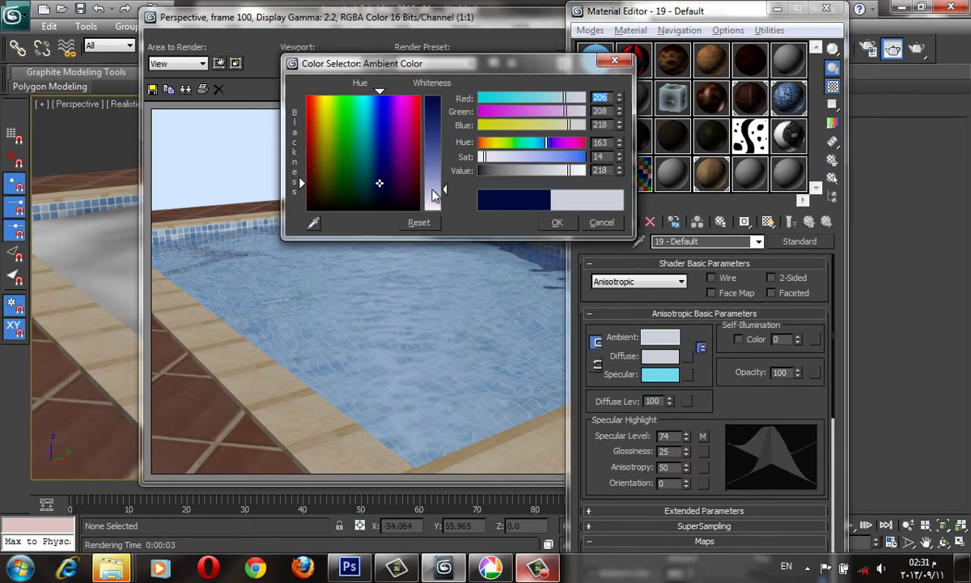
click(557, 222)
click(874, 48)
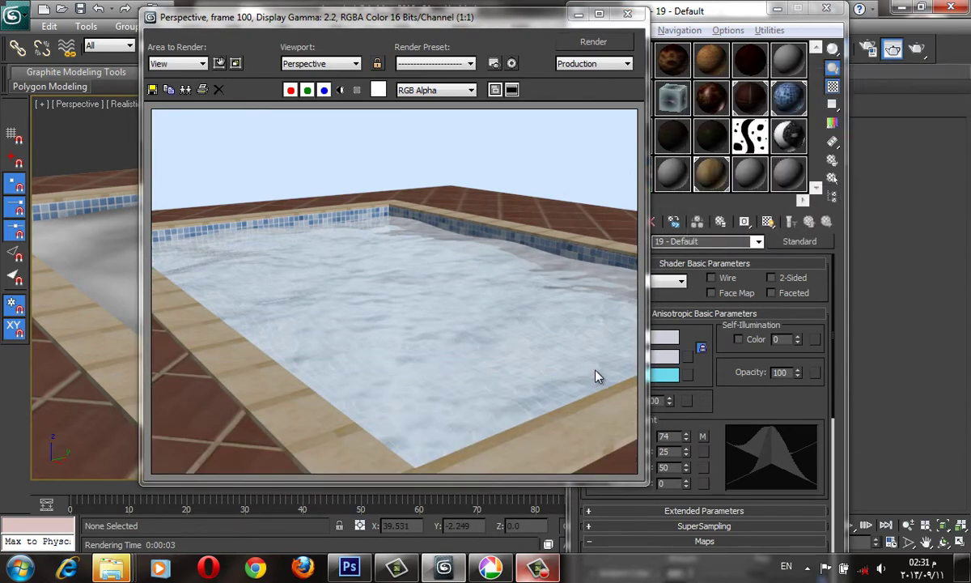
- Change the ambient and diffuse colour to a deep saturated blue and re-render
click(712, 373)
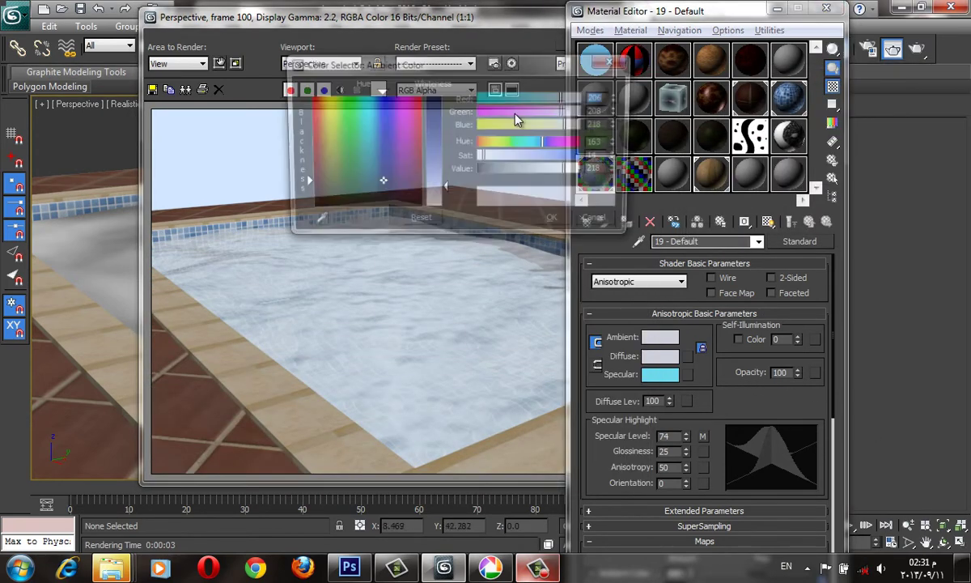
click(660, 337)
click(386, 104)
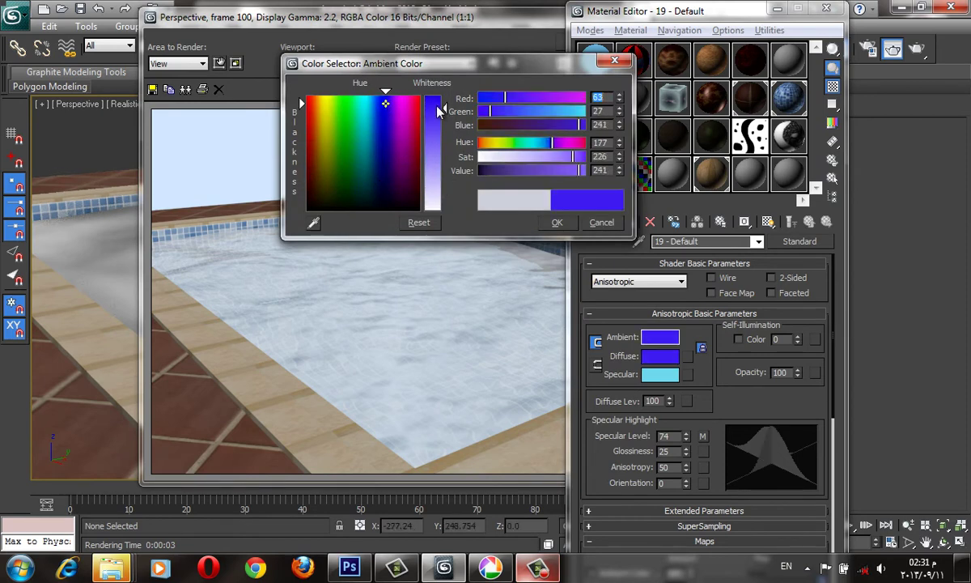
click(431, 101)
click(382, 162)
click(557, 222)
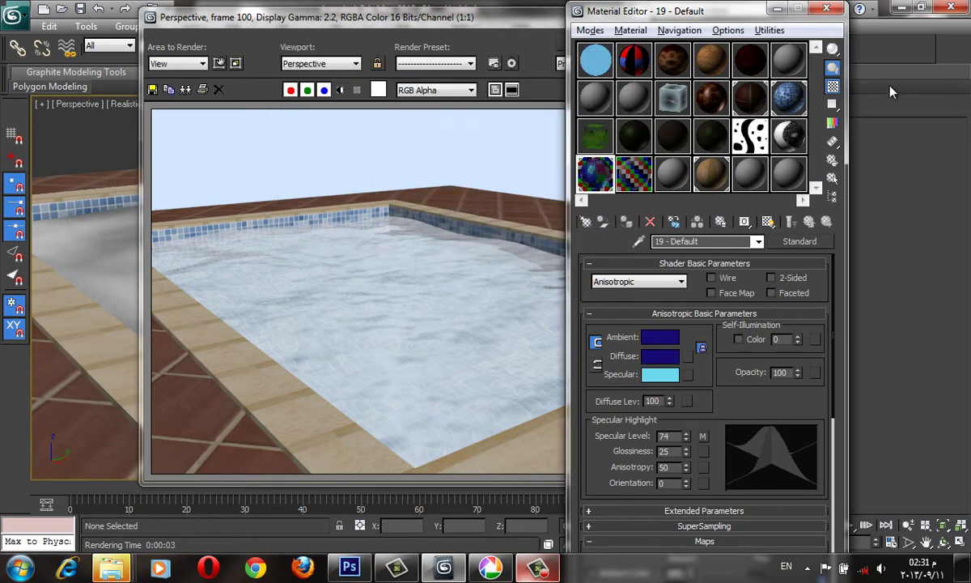
click(918, 50)
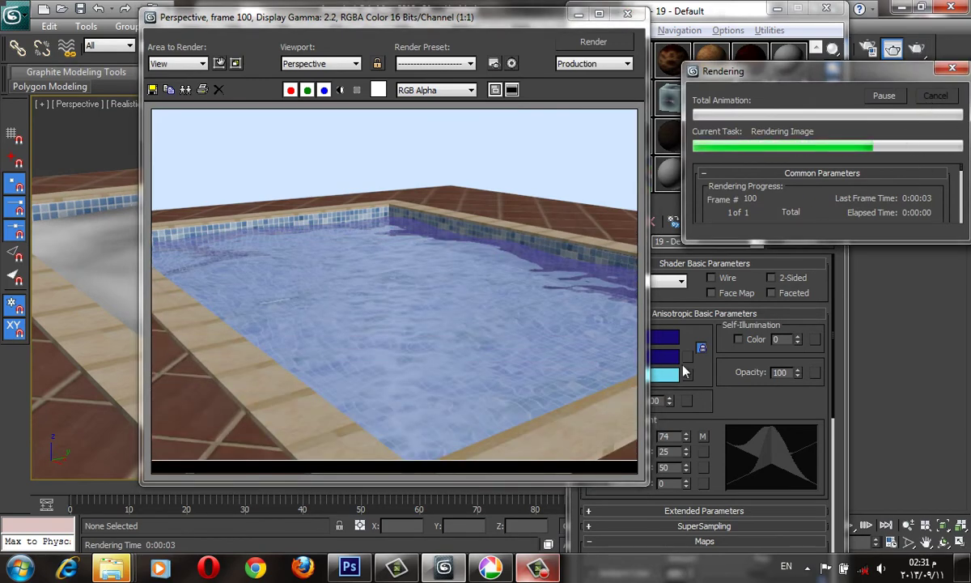
- Minimize the Material Editor, switch to Create > Standard Primitives, and move the render window left
click(696, 399)
scroll(696, 421, down, 5)
scroll(692, 470, down, 5)
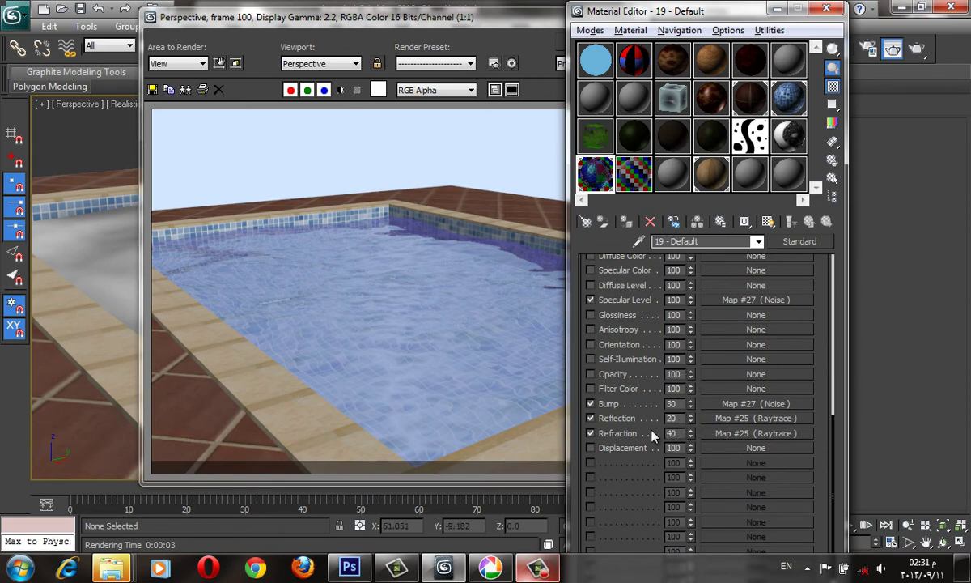
scroll(830, 363, up, 1)
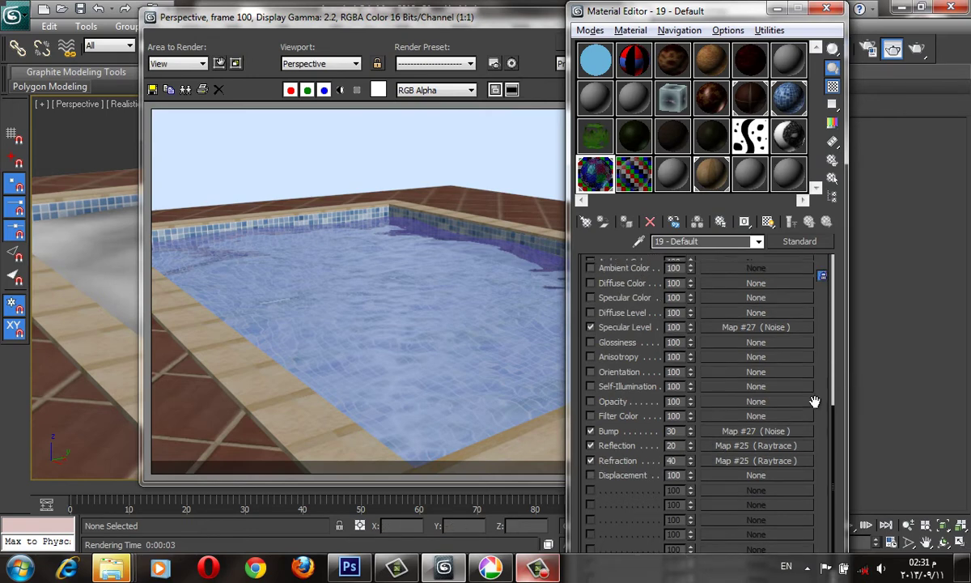
scroll(830, 364, up, 2)
scroll(831, 363, up, 2)
scroll(830, 363, up, 1)
click(351, 290)
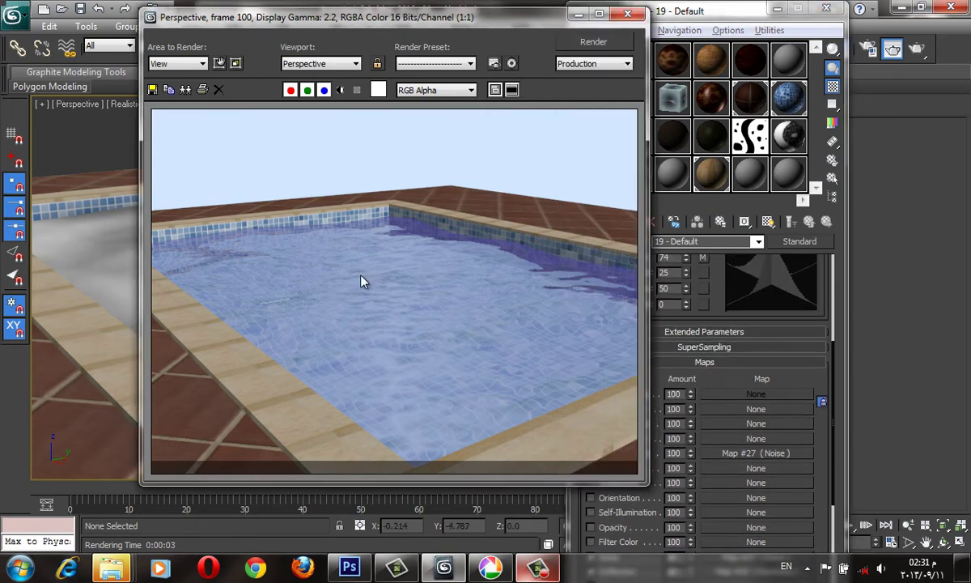
click(777, 10)
click(704, 106)
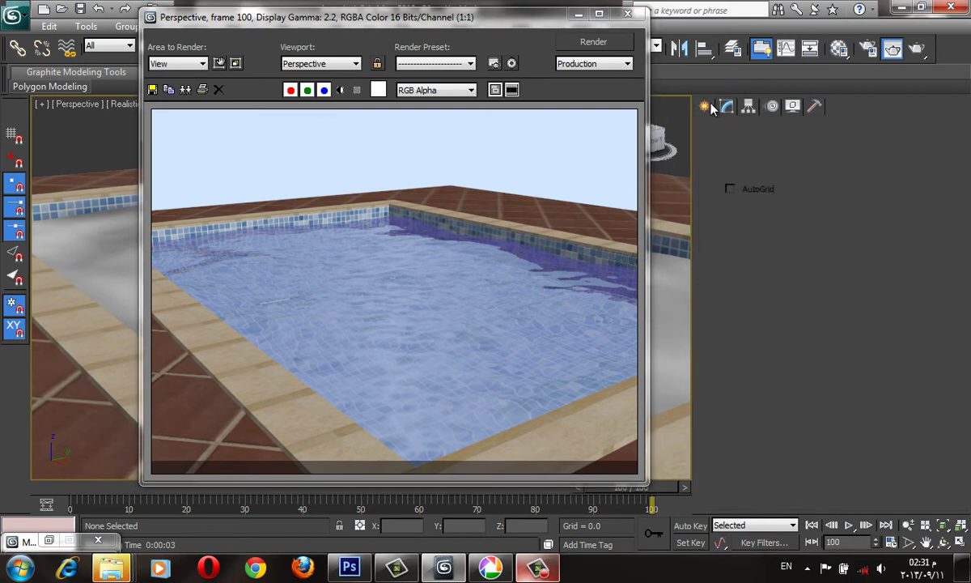
drag(445, 20, 348, 25)
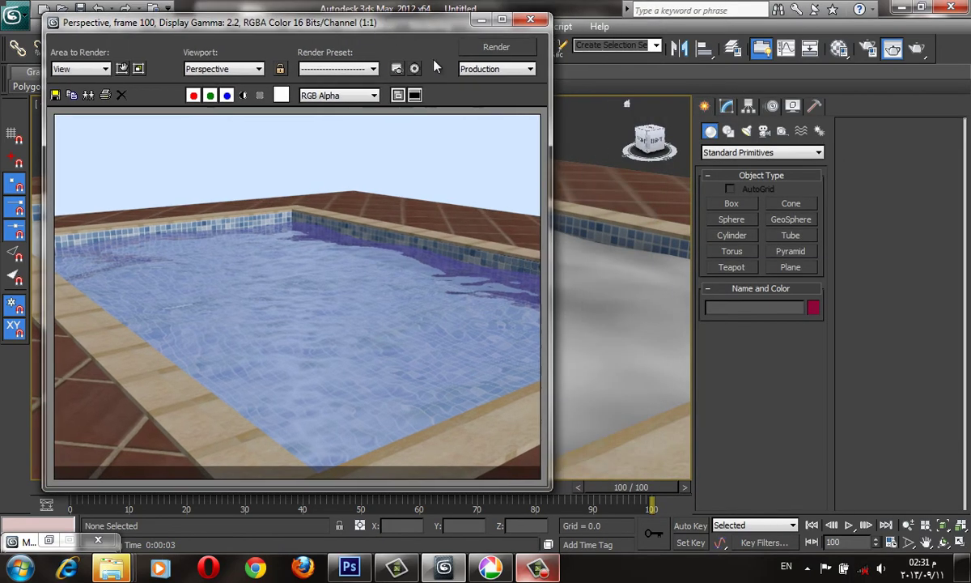
- Create Sphere001 with AutoGrid on the deck beside the pool
click(732, 219)
click(730, 188)
drag(623, 332, 626, 340)
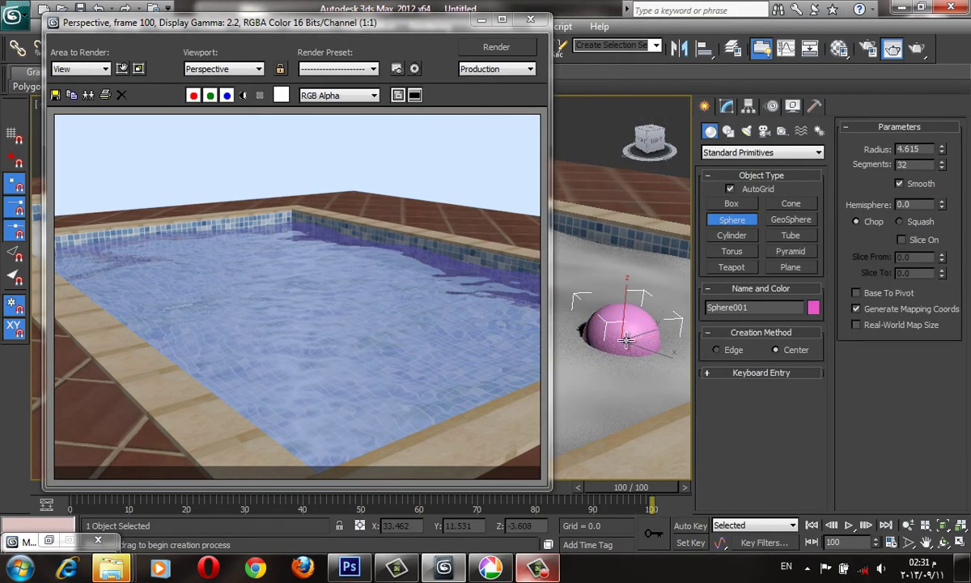
key(e)
- Move the sphere up along Z above the ground and minimize the render window
key(w)
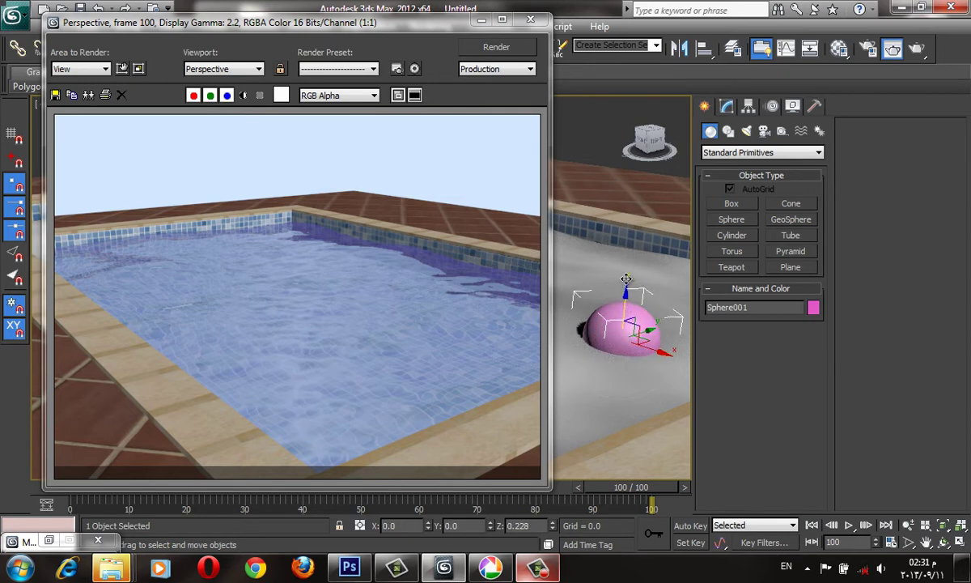
drag(629, 334, 629, 271)
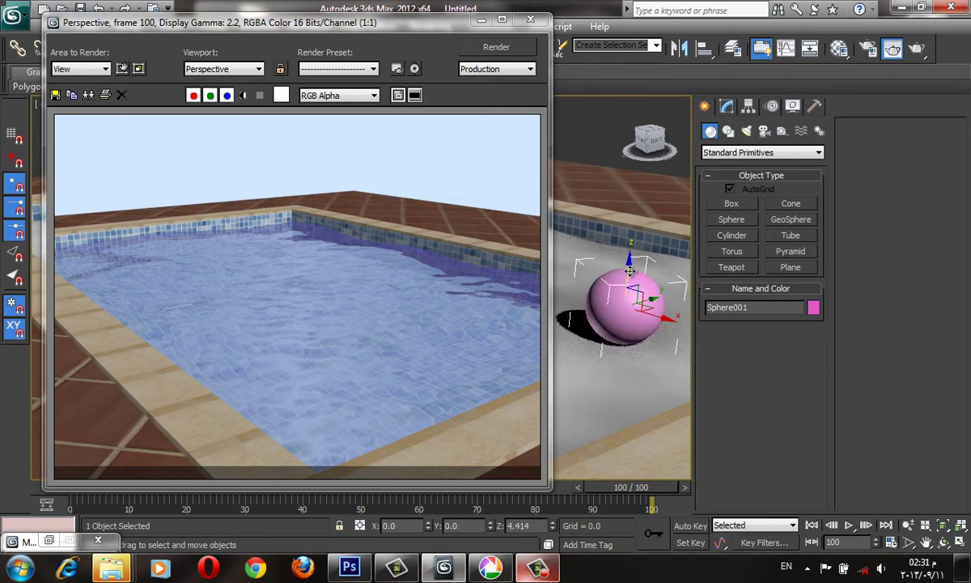
click(482, 18)
- In an empty material slot, assign a Gradient Ramp map (Map #28) to Diffuse Color
key(m)
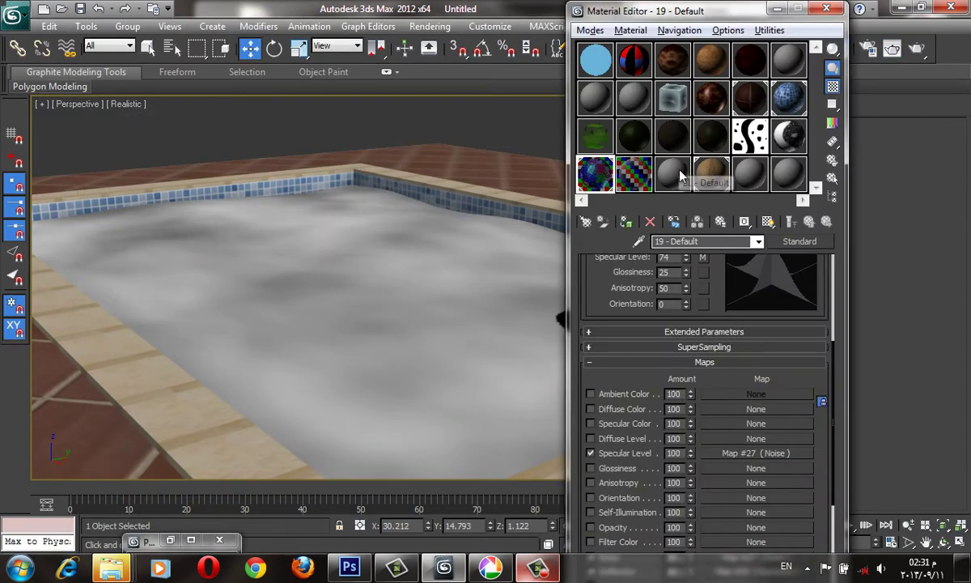
click(672, 174)
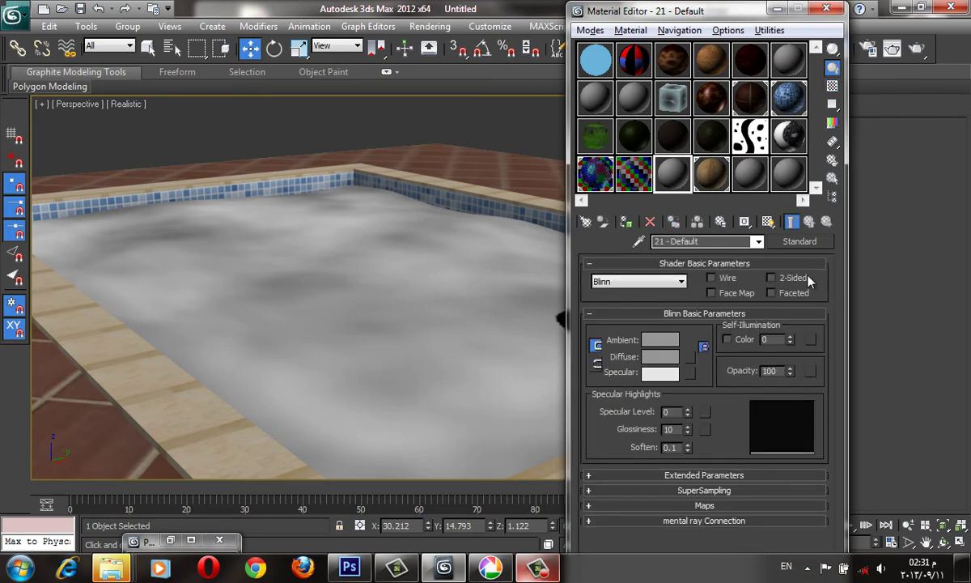
click(751, 506)
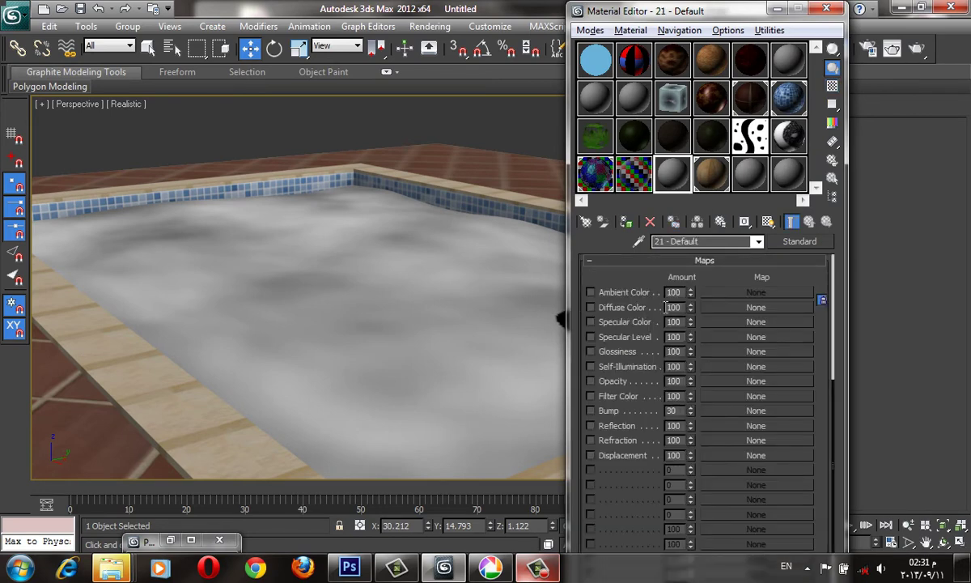
click(755, 307)
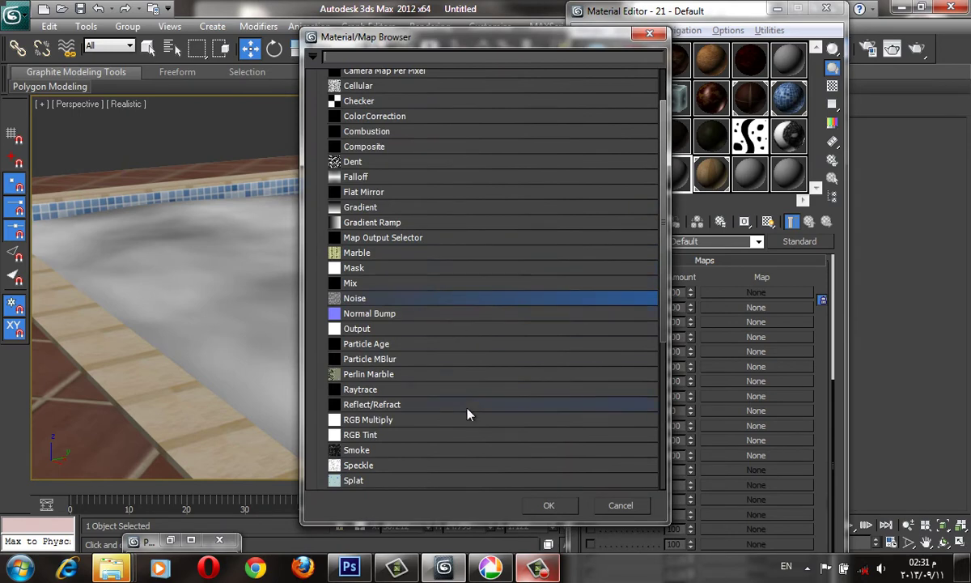
scroll(453, 416, down, 1)
scroll(429, 422, down, 1)
scroll(429, 422, down, 2)
scroll(428, 424, down, 2)
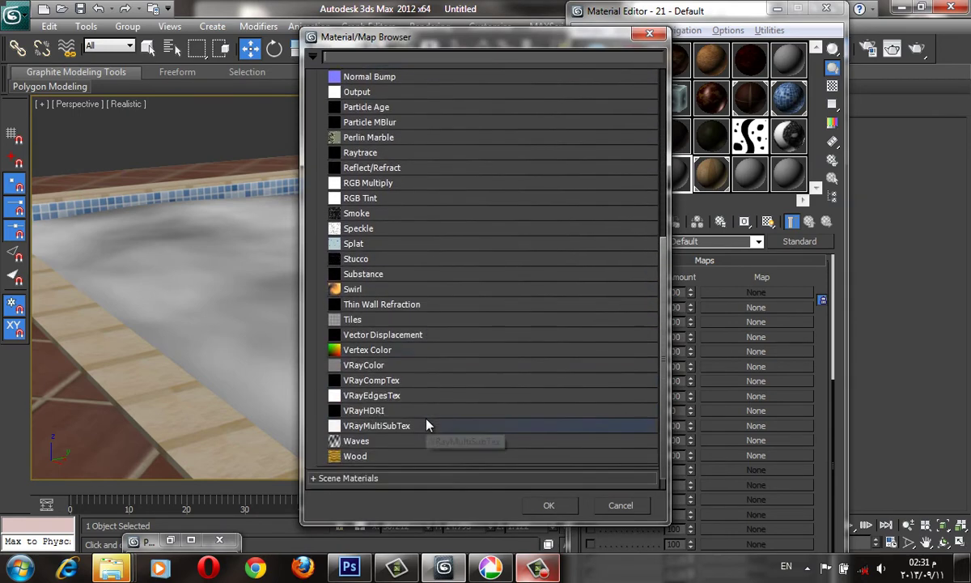
scroll(428, 423, up, 2)
scroll(427, 415, up, 4)
double_click(373, 222)
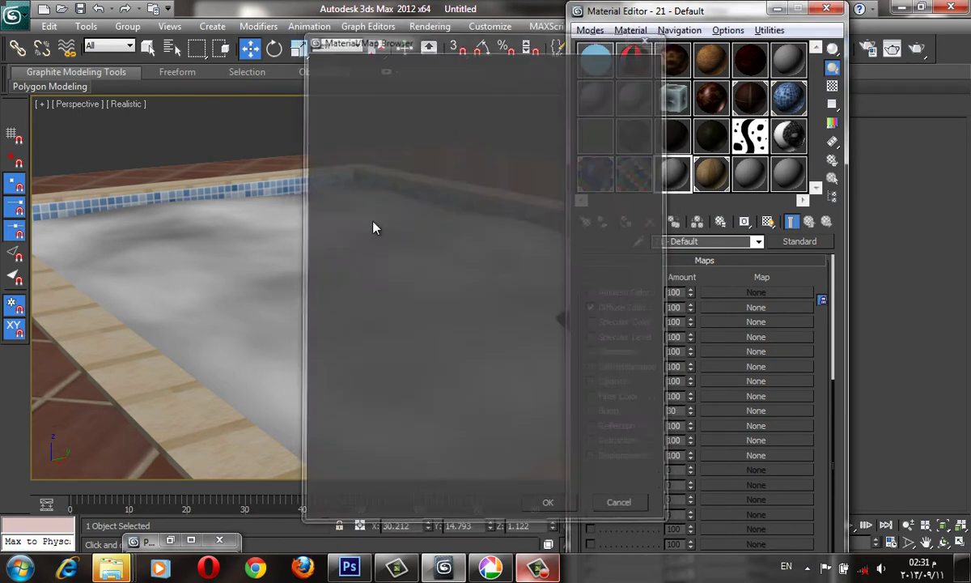
double_click(673, 172)
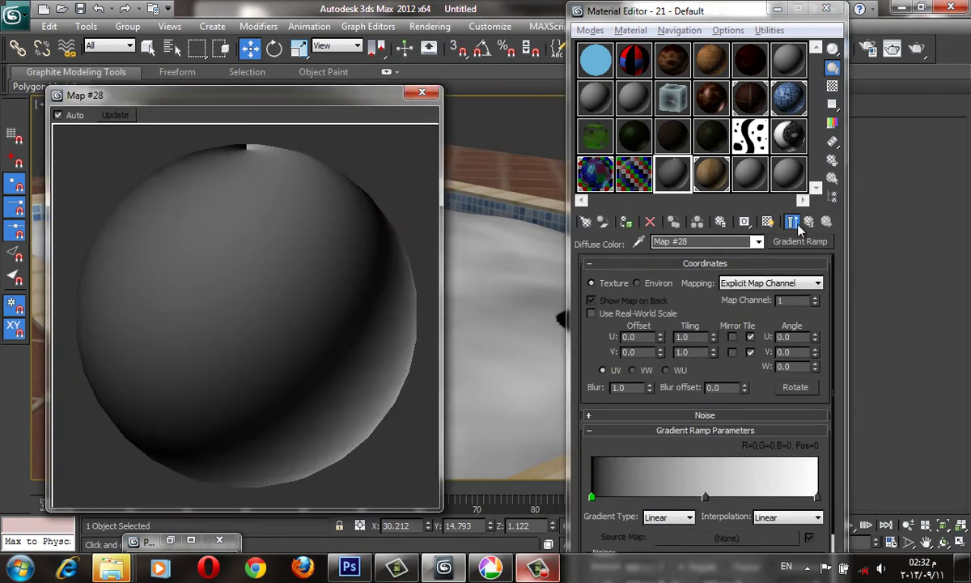
- Move the middle gradient flag to 23 and add new flags at 68 and 43
click(793, 221)
drag(705, 496, 649, 497)
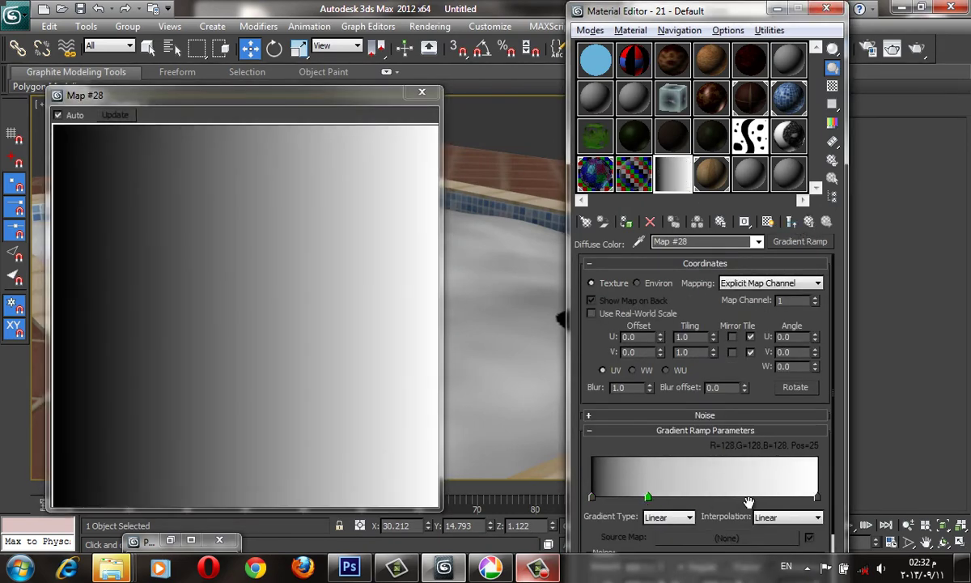
click(745, 497)
click(690, 496)
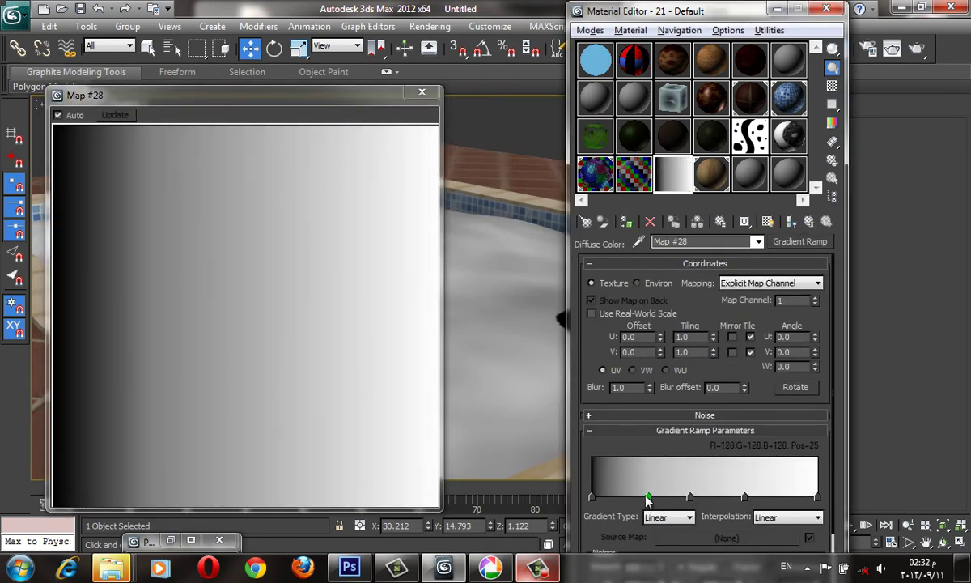
- Set the flag at position 23 to a saturated red
right_click(647, 497)
click(686, 421)
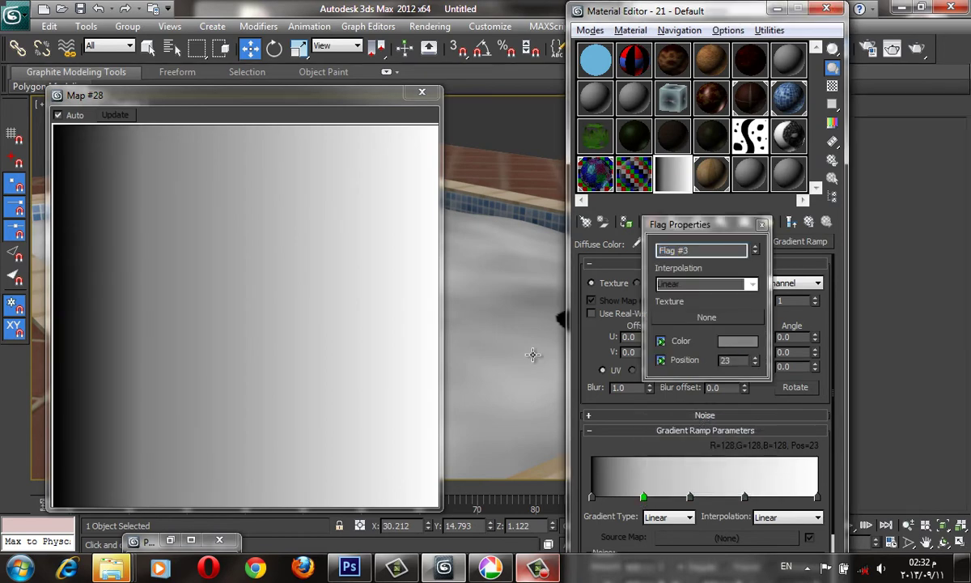
click(738, 341)
drag(392, 115, 483, 170)
click(557, 222)
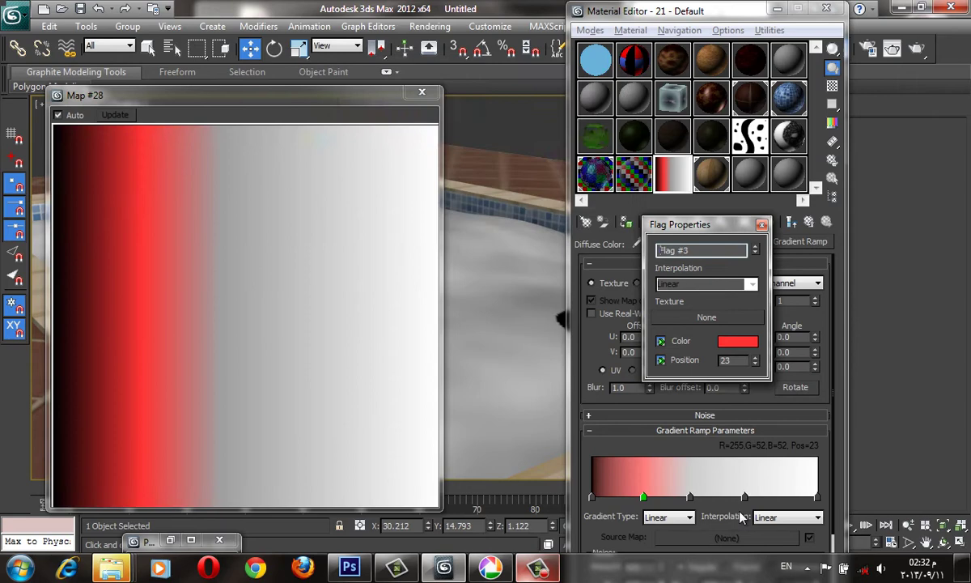
- Set the flag at position 43 to a strong blue
click(689, 496)
click(738, 341)
mouse_move(452, 152)
mouse_down()
mouse_move(365, 104)
mouse_move(378, 99)
mouse_up()
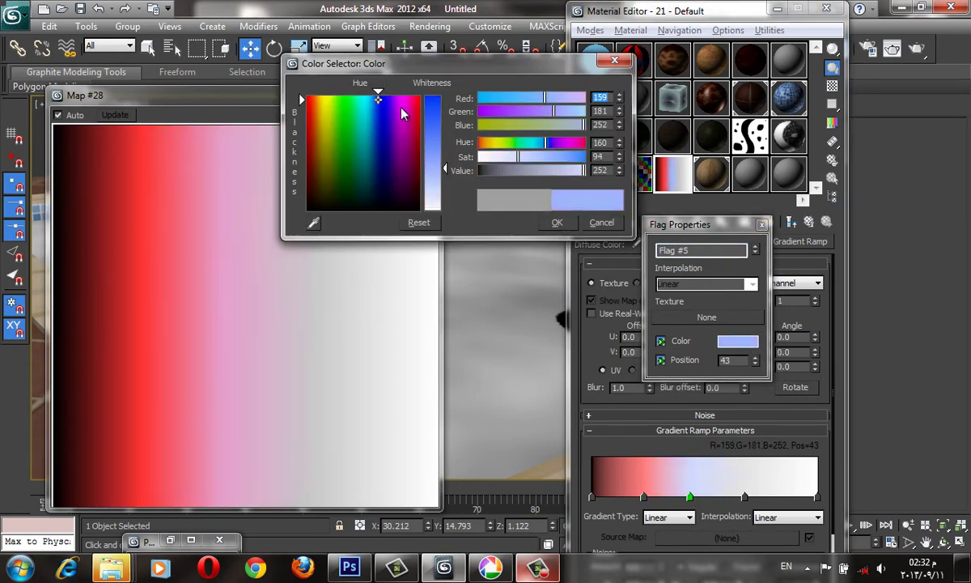
drag(518, 156, 582, 156)
click(557, 223)
- Make the flag at 68 pale yellow and leave the end flag at 100 white
click(744, 496)
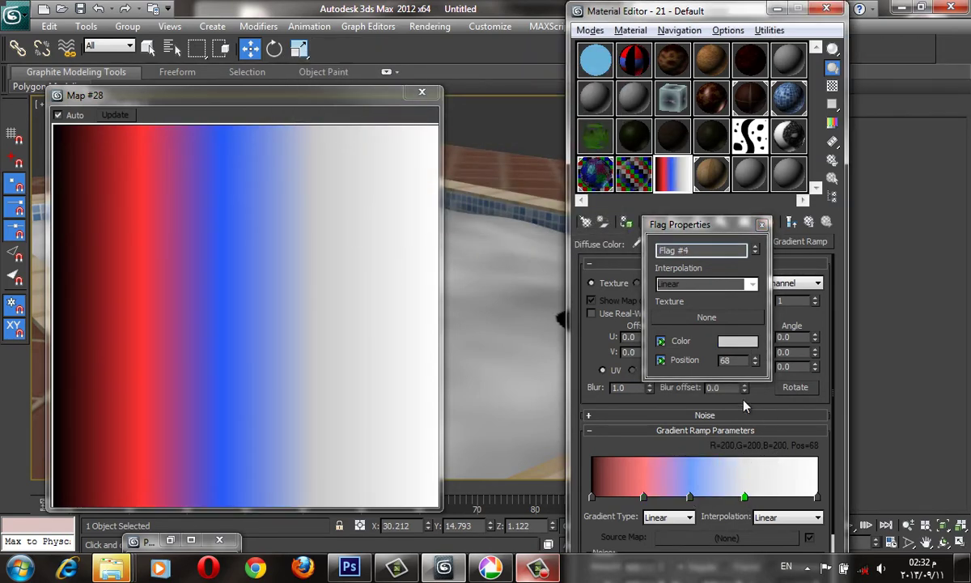
click(737, 341)
mouse_move(311, 104)
mouse_down()
mouse_move(336, 100)
mouse_move(325, 98)
mouse_up()
click(558, 224)
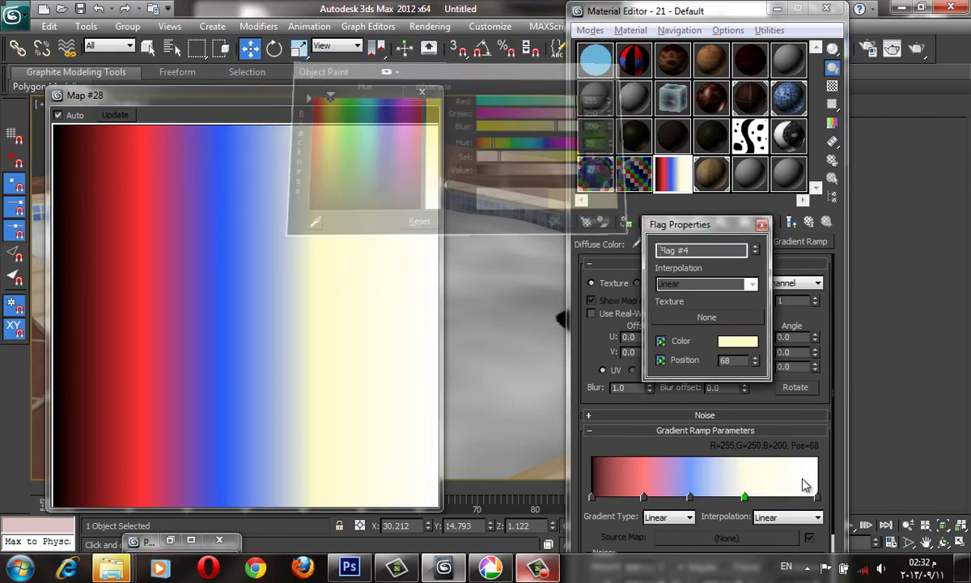
click(816, 496)
click(738, 340)
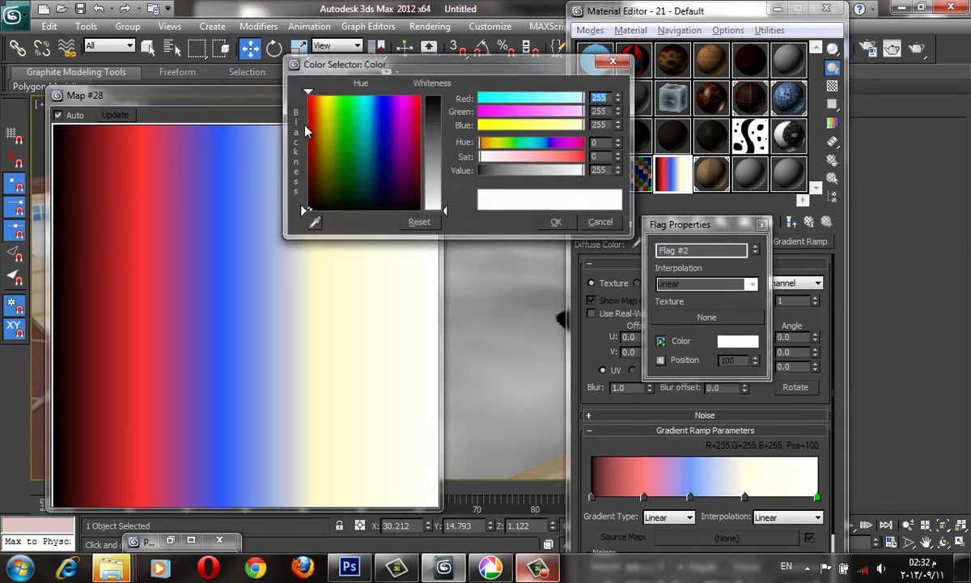
click(576, 224)
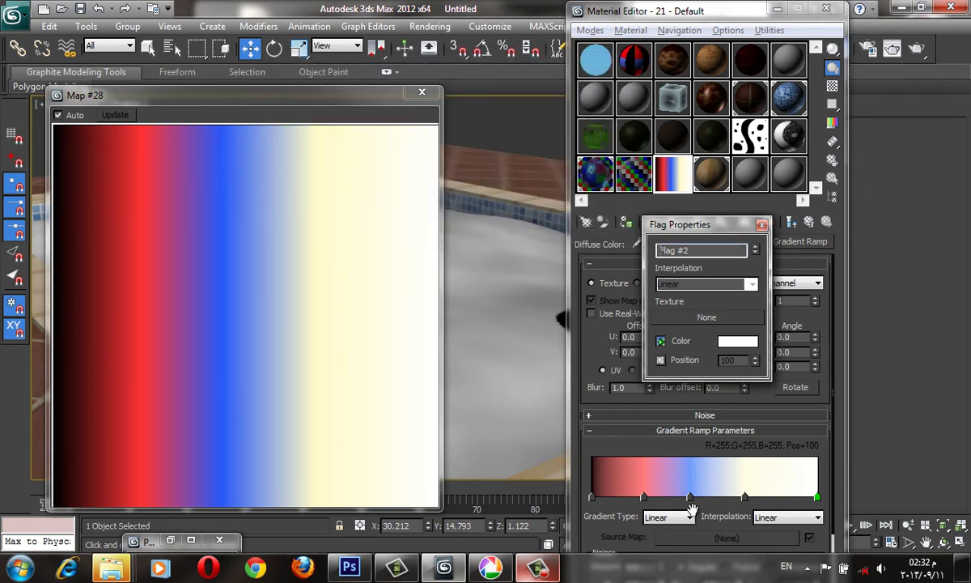
click(684, 516)
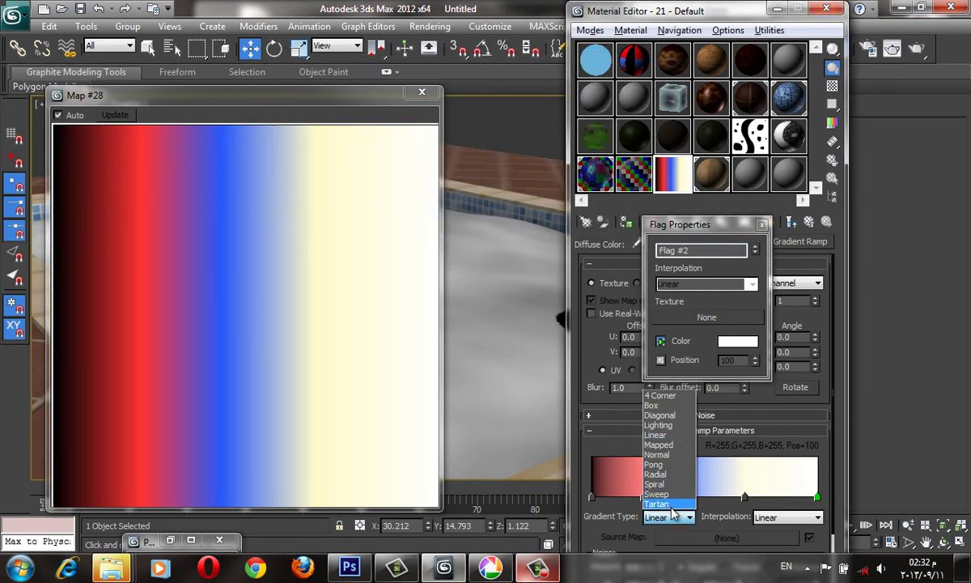
- Set the gradient ramp's interpolation to Solid for hard colour bands
click(783, 516)
click(790, 516)
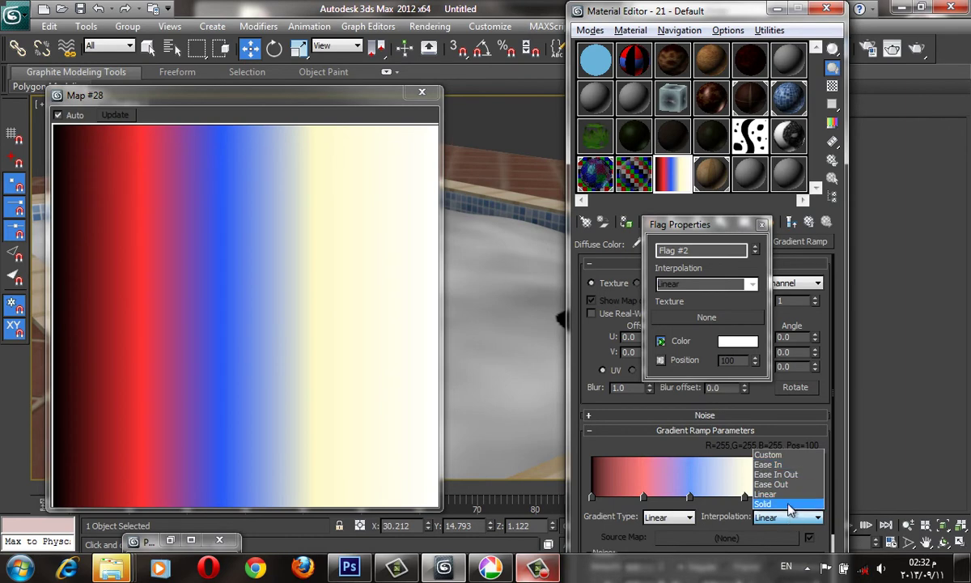
click(789, 503)
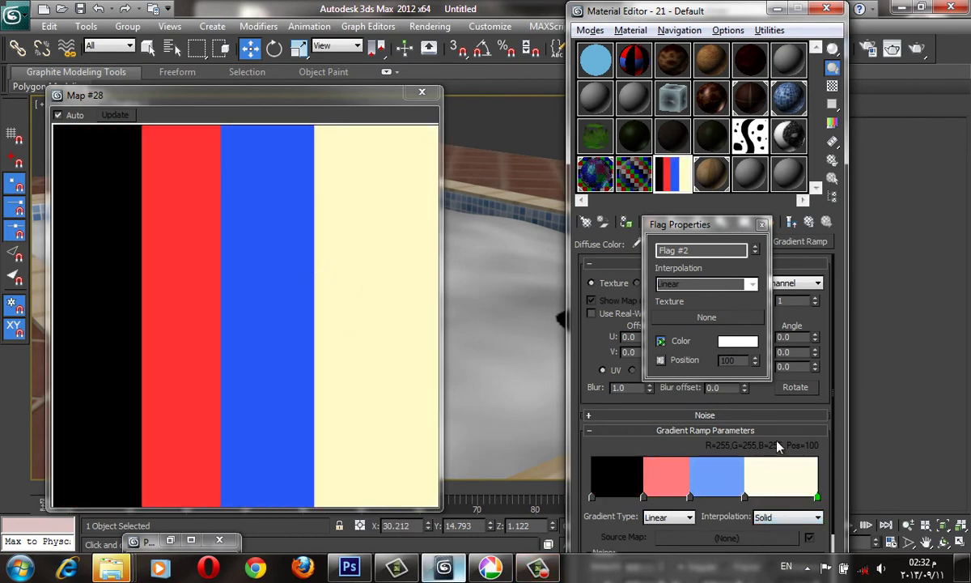
- Recolour the end flag and the flag at 68 yellow
click(749, 340)
click(329, 96)
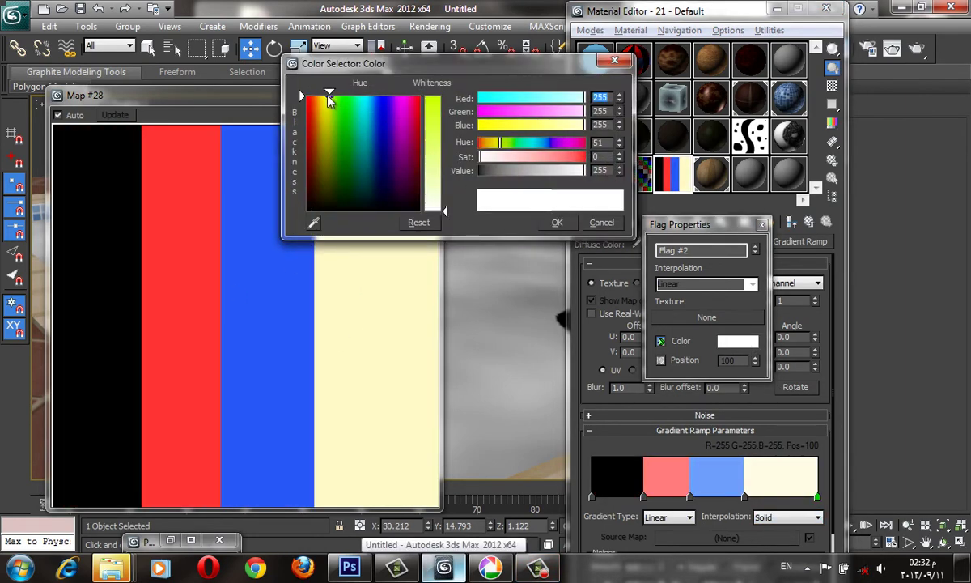
drag(330, 95, 323, 96)
click(435, 112)
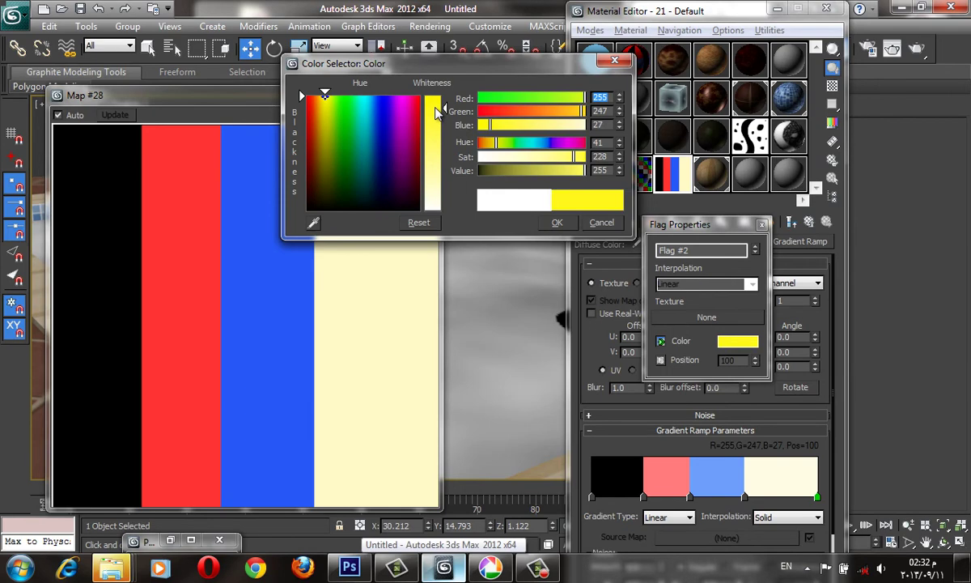
click(557, 221)
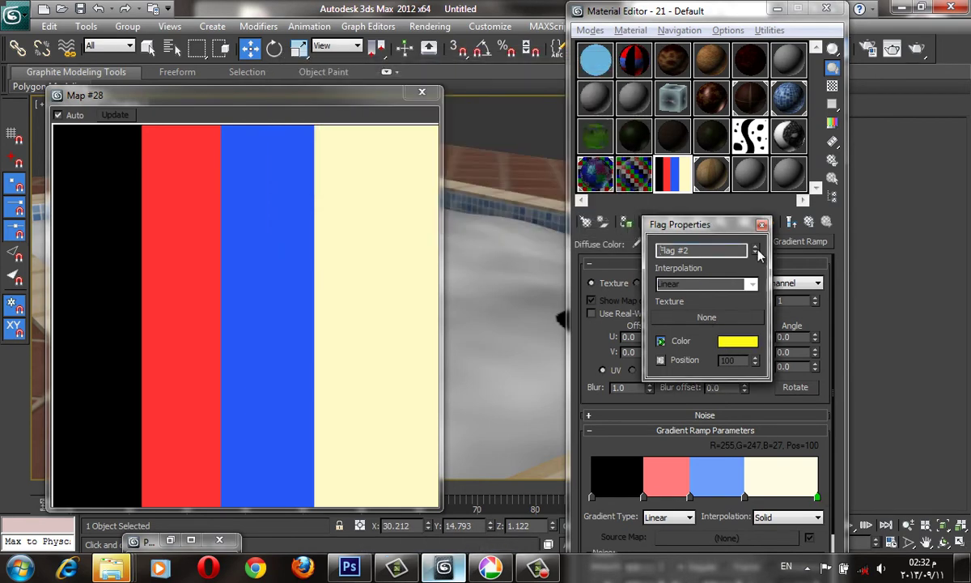
click(762, 224)
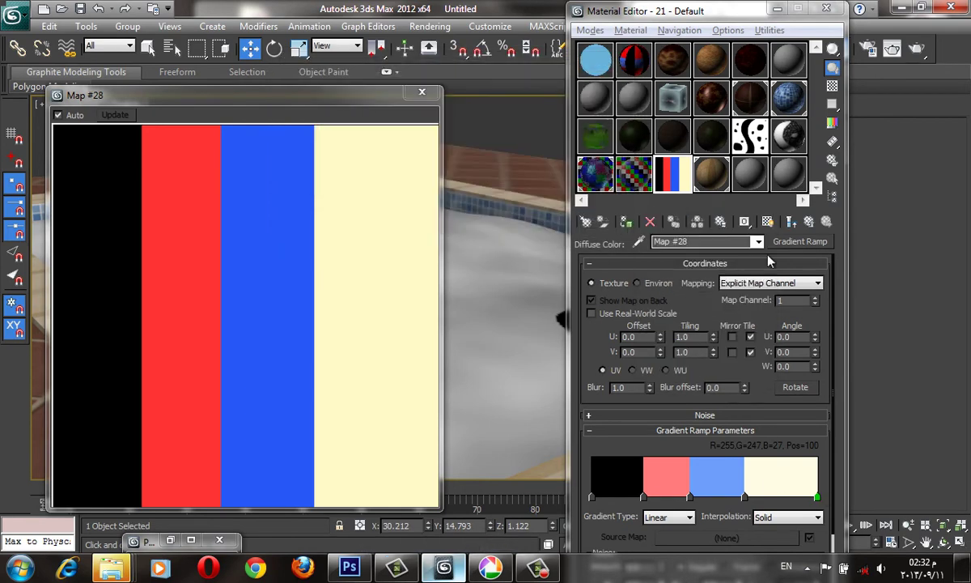
double_click(745, 497)
right_click(745, 497)
click(431, 102)
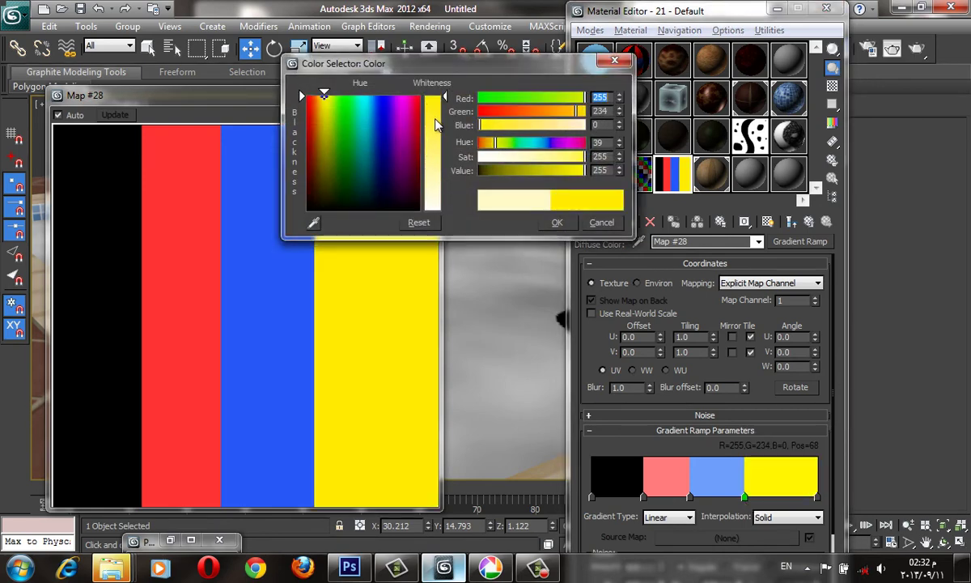
click(557, 222)
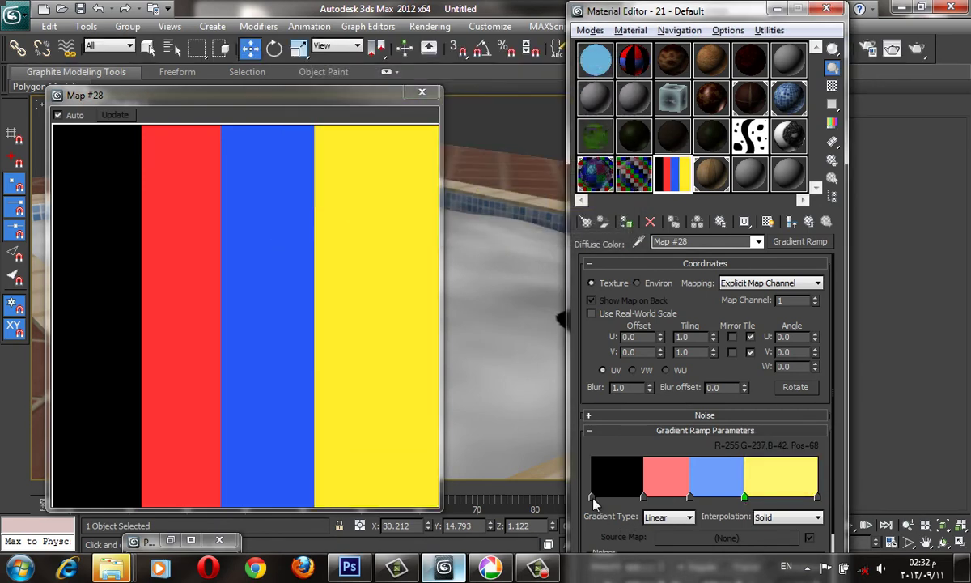
- Turn the first flag at position 0 green and go back to the 21 - Default material
double_click(591, 496)
click(336, 92)
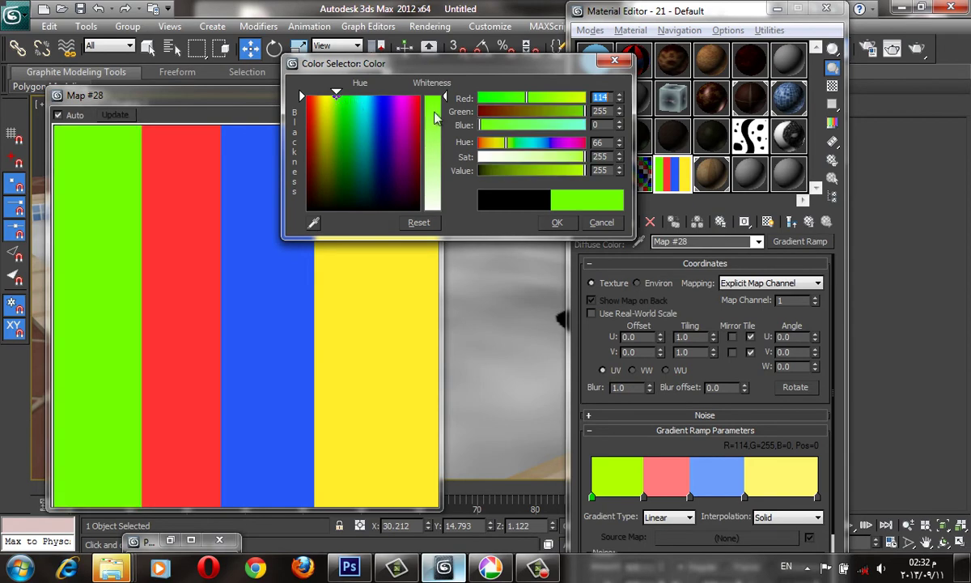
click(556, 225)
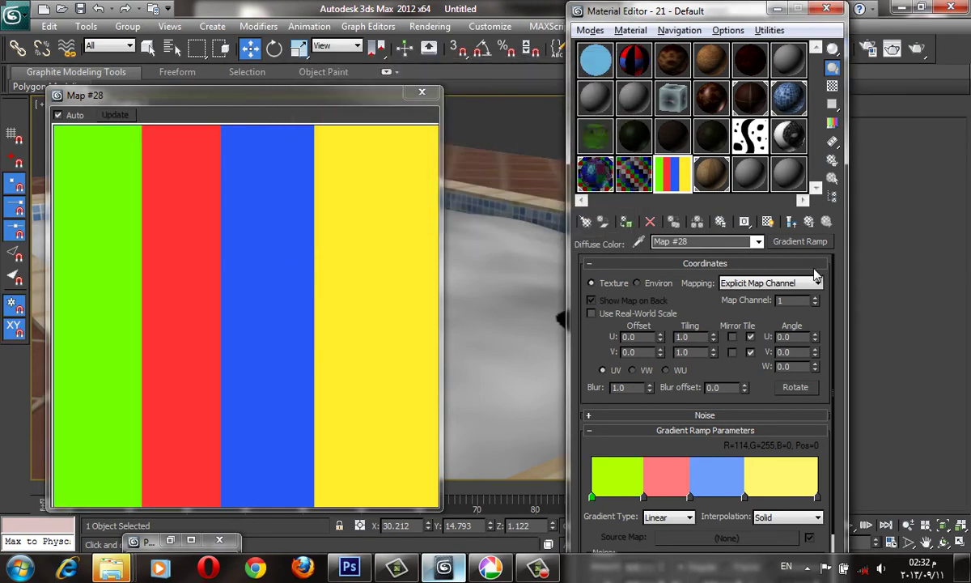
click(809, 221)
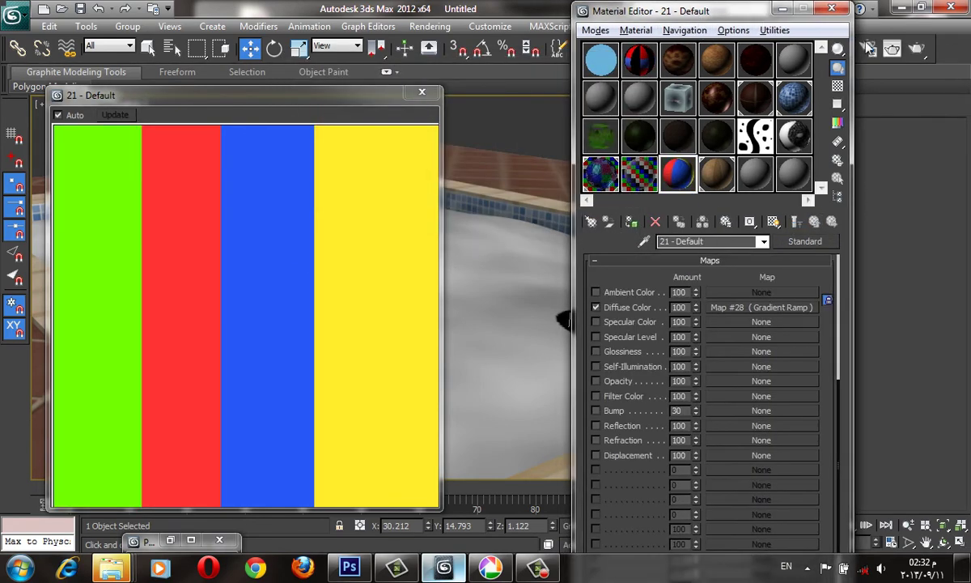
- Assign the striped material to the sphere and show it shaded in the viewport
drag(688, 11, 894, 48)
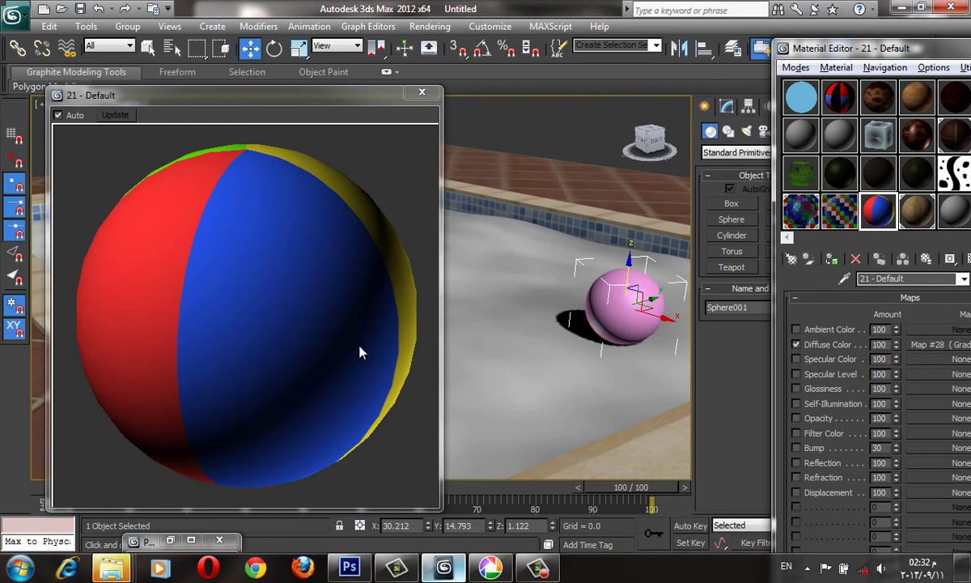
click(832, 260)
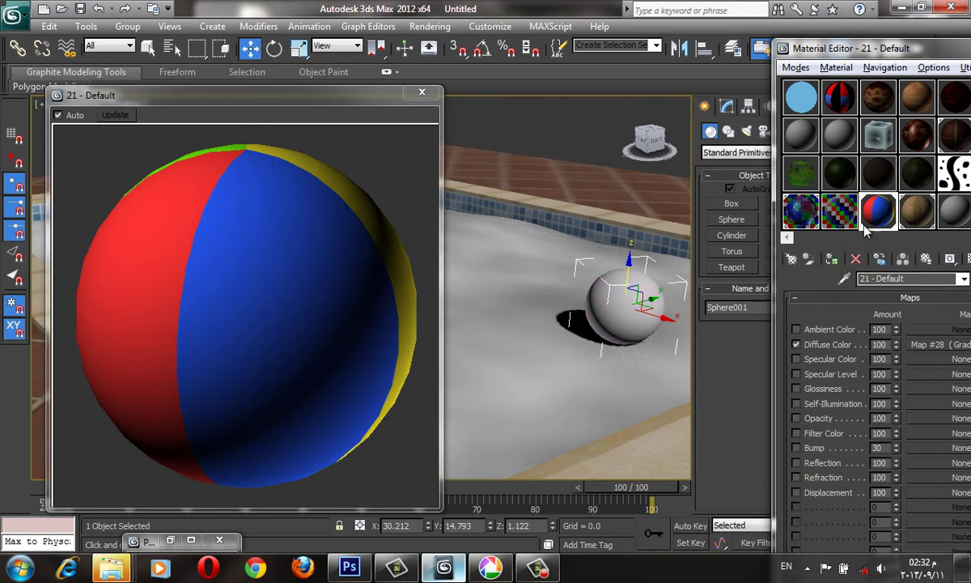
click(967, 259)
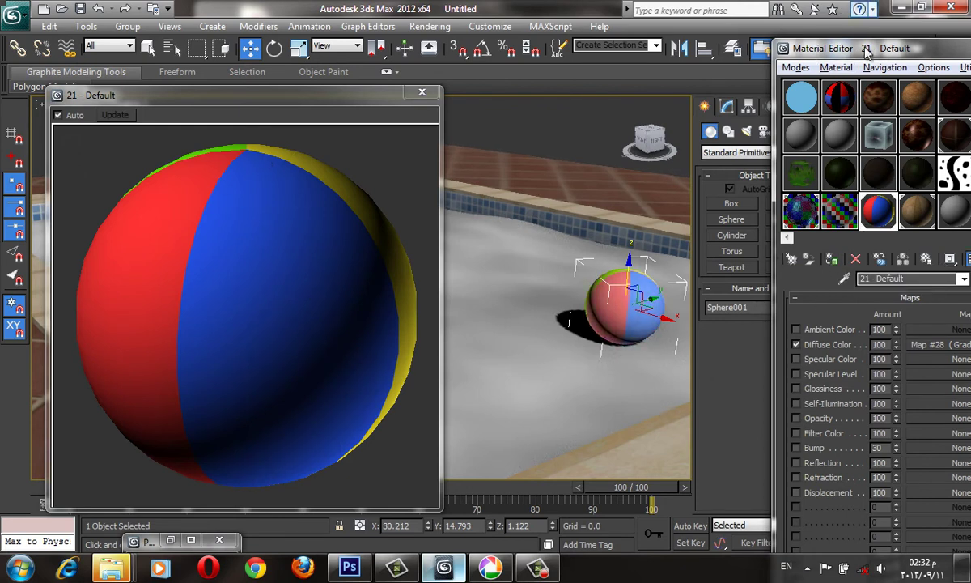
- Set Map #28's U Tiling to 2.0 and render the pool scene
drag(814, 49, 647, 44)
scroll(821, 348, down, 2)
scroll(822, 348, up, 2)
click(770, 321)
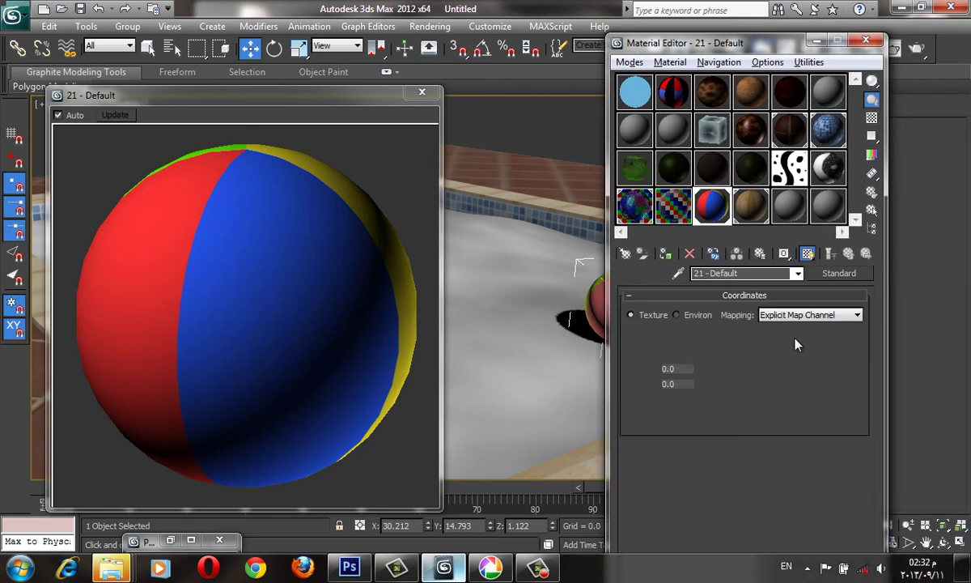
click(744, 368)
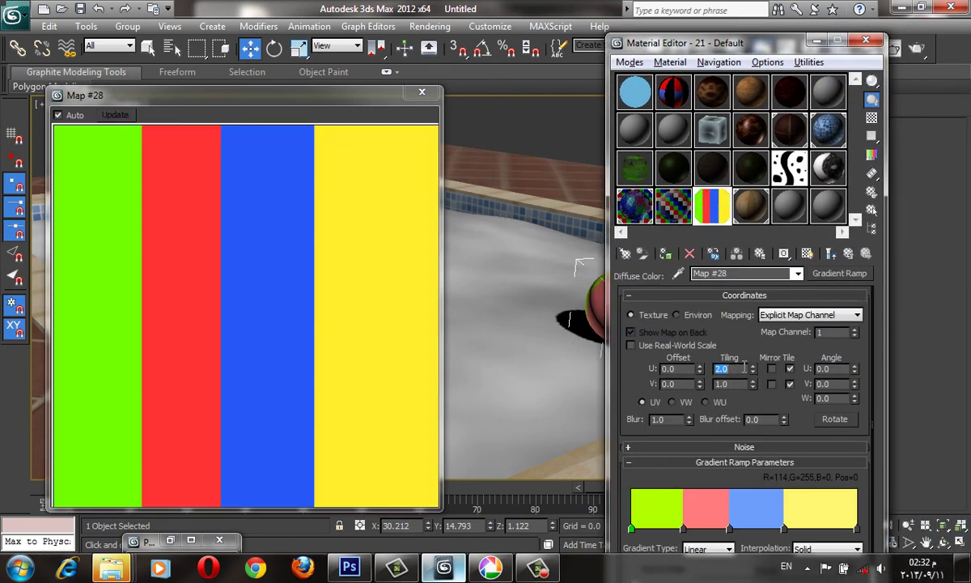
key(Return)
key(shift+q)
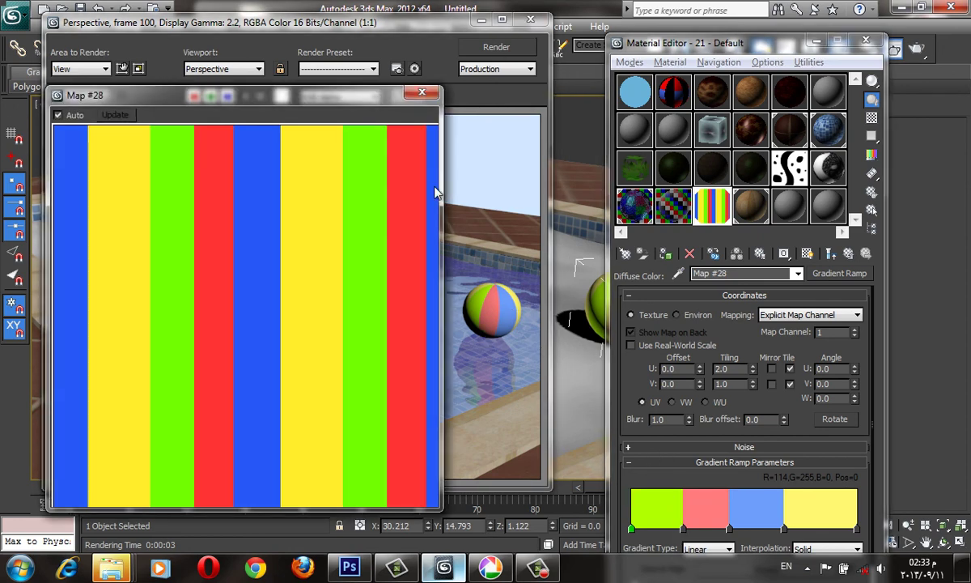
click(422, 94)
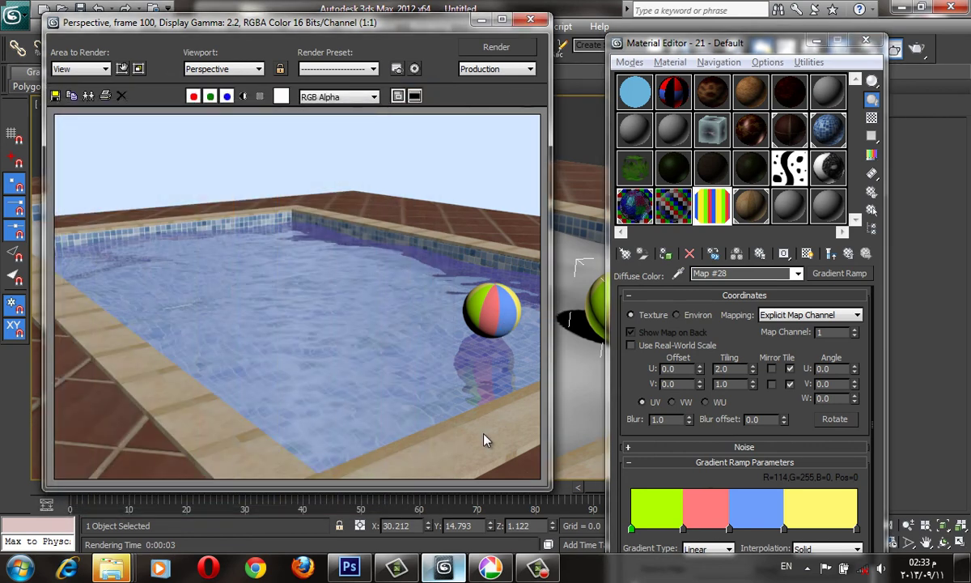